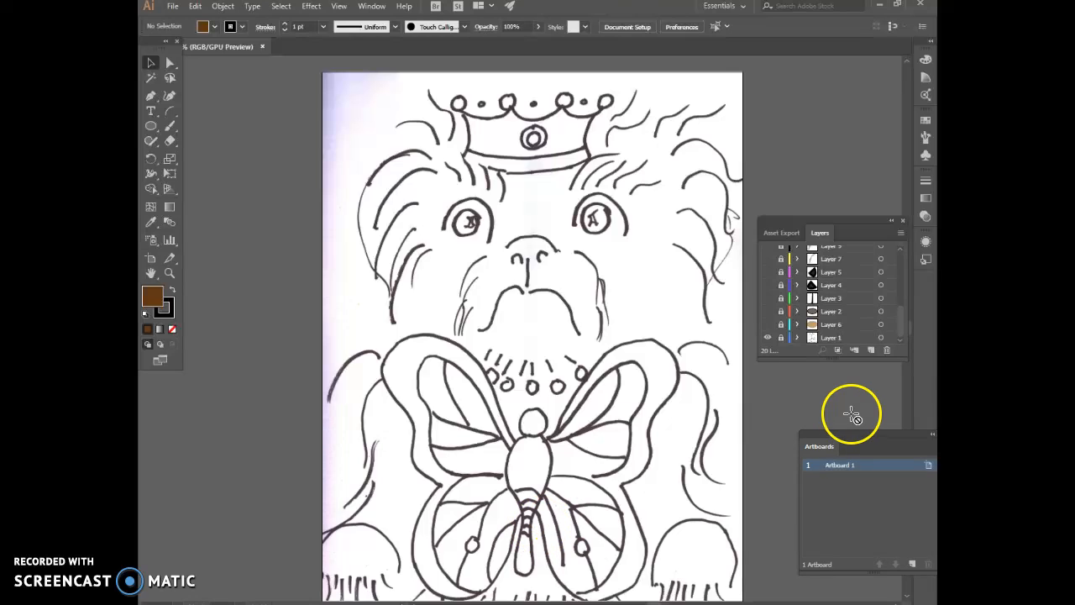
Step: Create a new blank document and return to the dog and butterfly sketch document
left_click(172, 7)
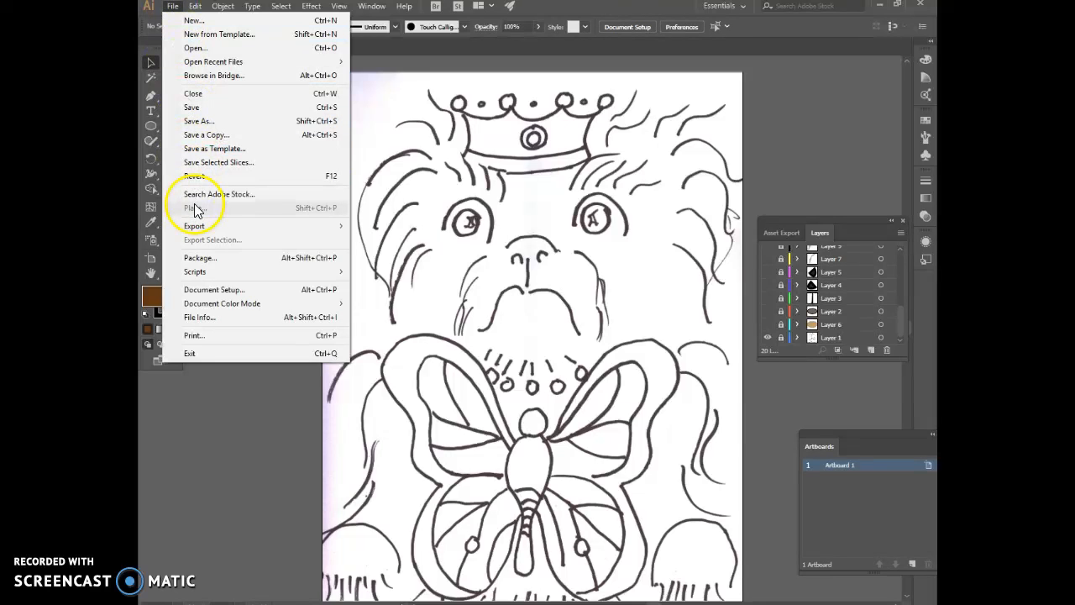
left_click(193, 19)
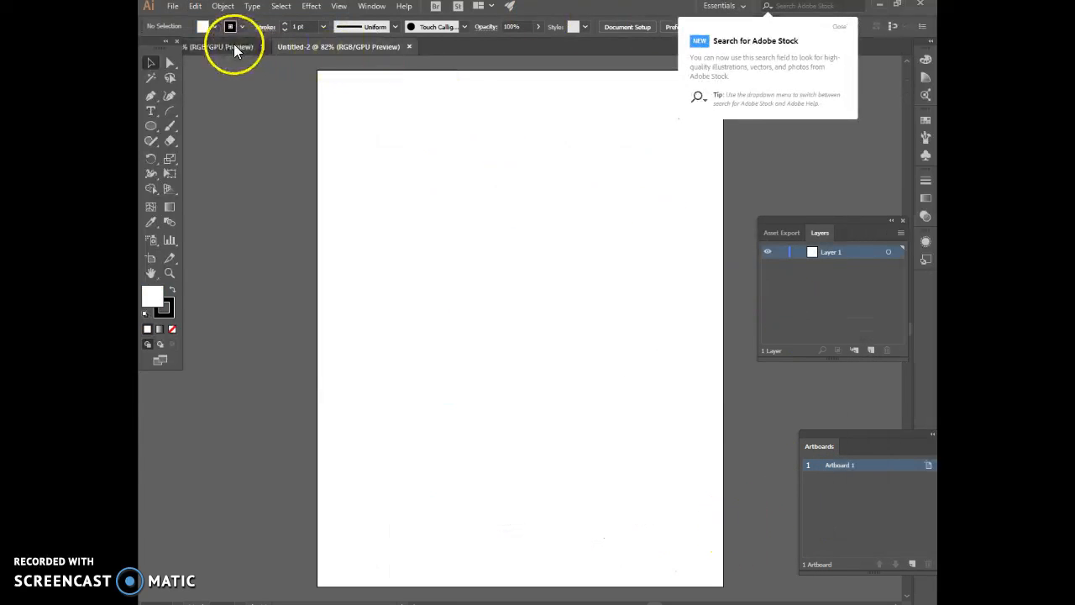
left_click(234, 48)
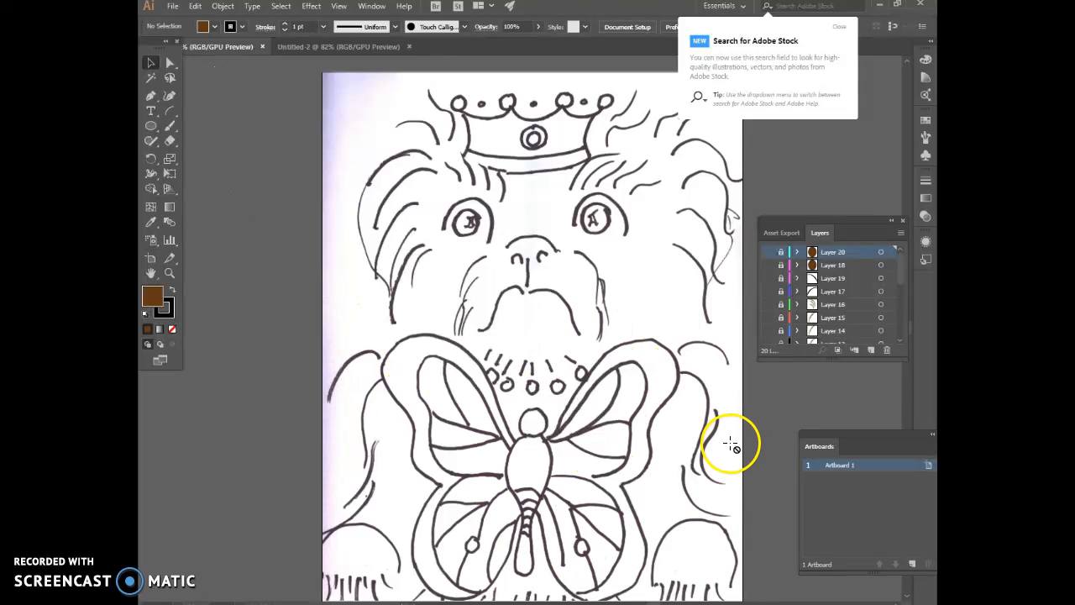
Step: Show Layer 6 with the tan head ellipse and view the available stroke width profiles and brush definitions
left_click_drag(901, 272, 900, 335)
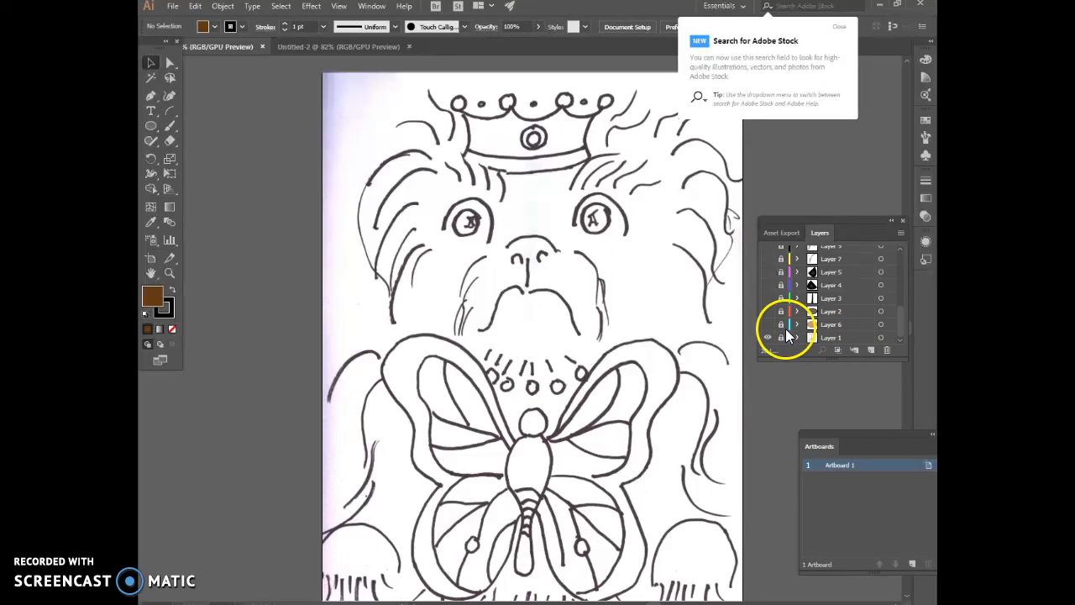
left_click(766, 324)
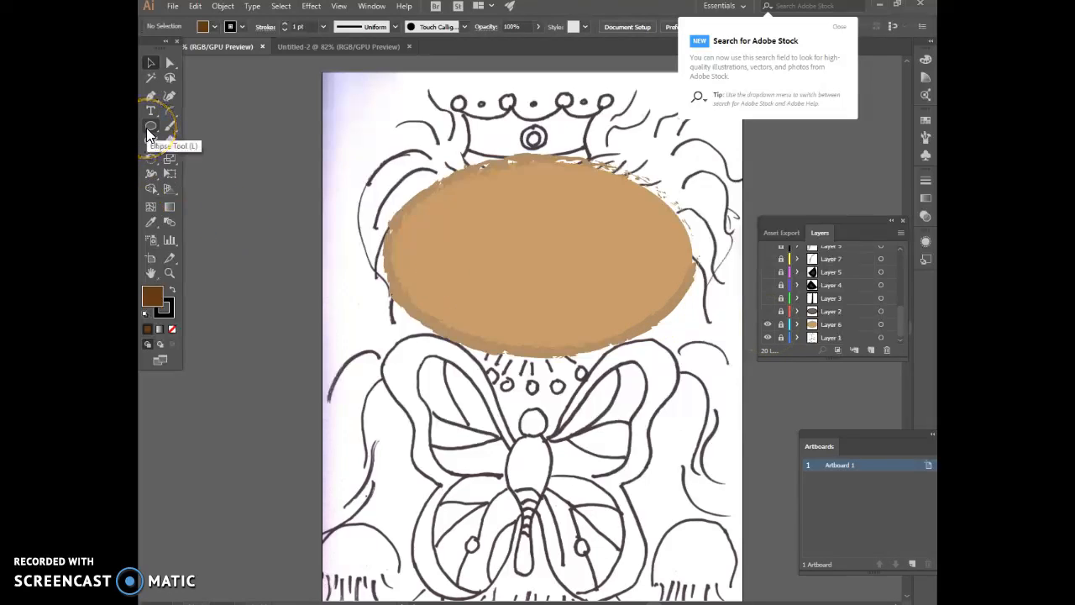
left_click(391, 30)
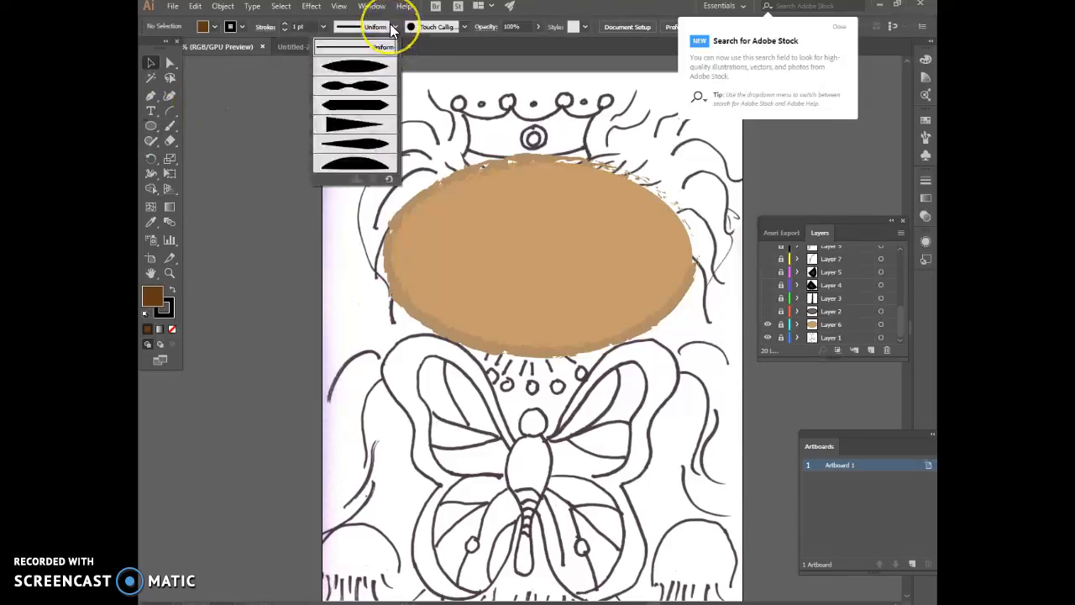
left_click(392, 27)
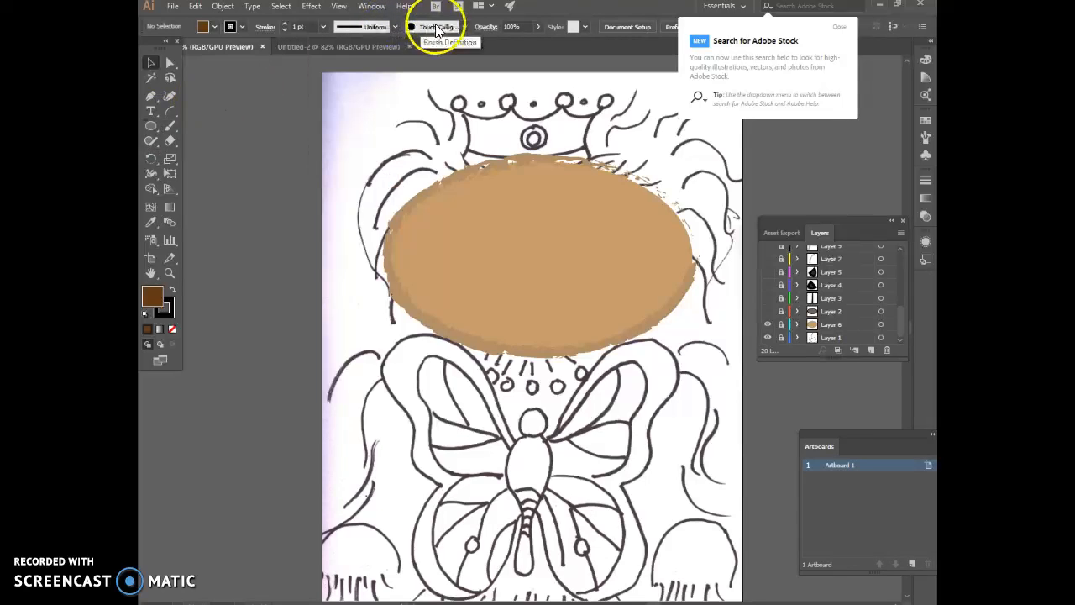
left_click(463, 28)
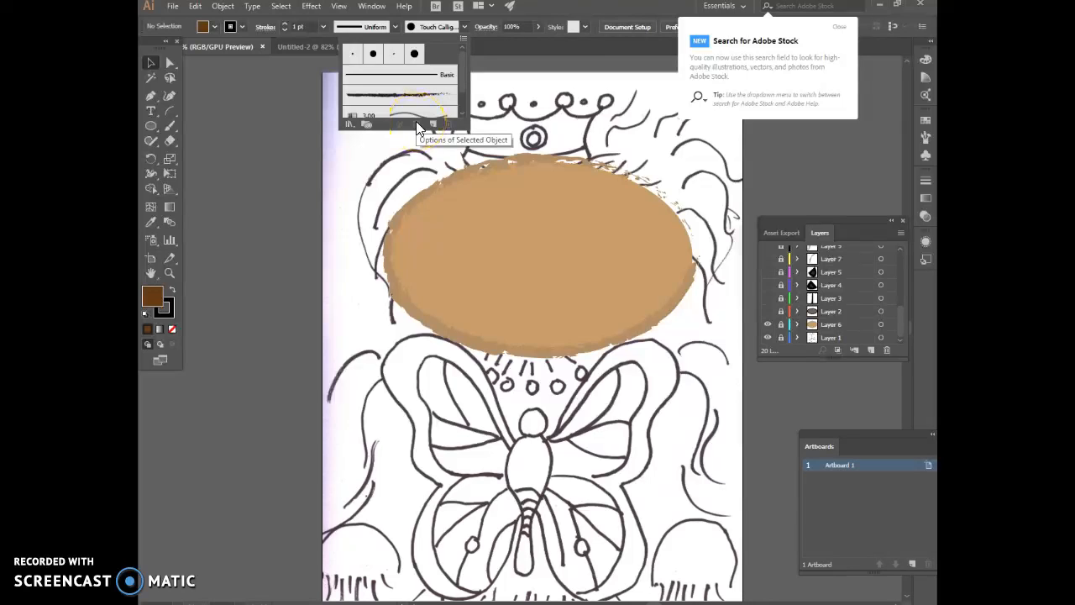
Step: Show the nose layers above the head: Layer 2, Layer 3, Layer 4 and Layer 5
left_click(768, 312)
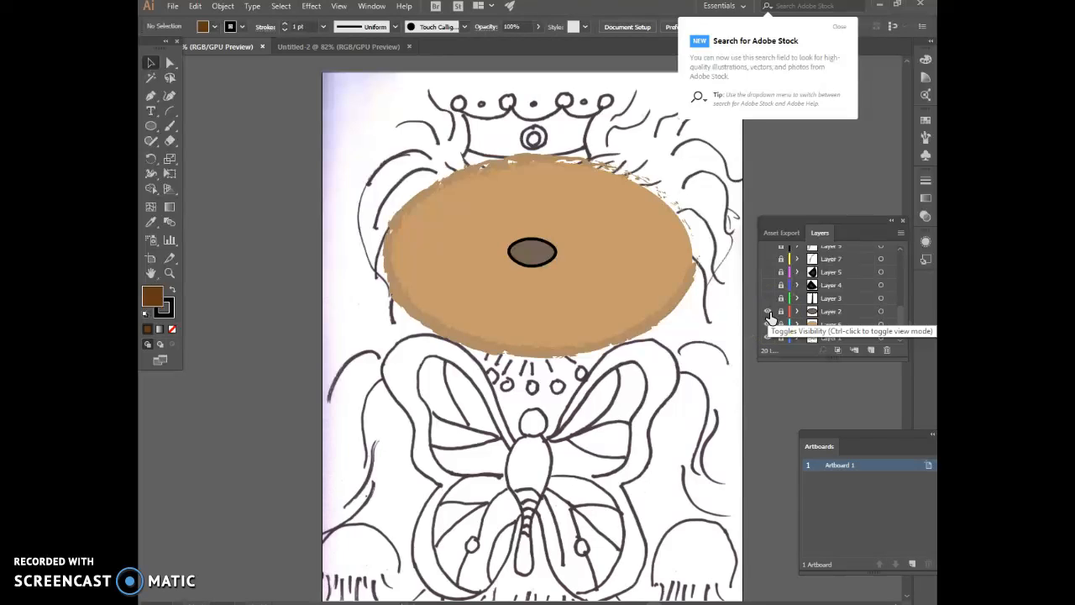
left_click(767, 299)
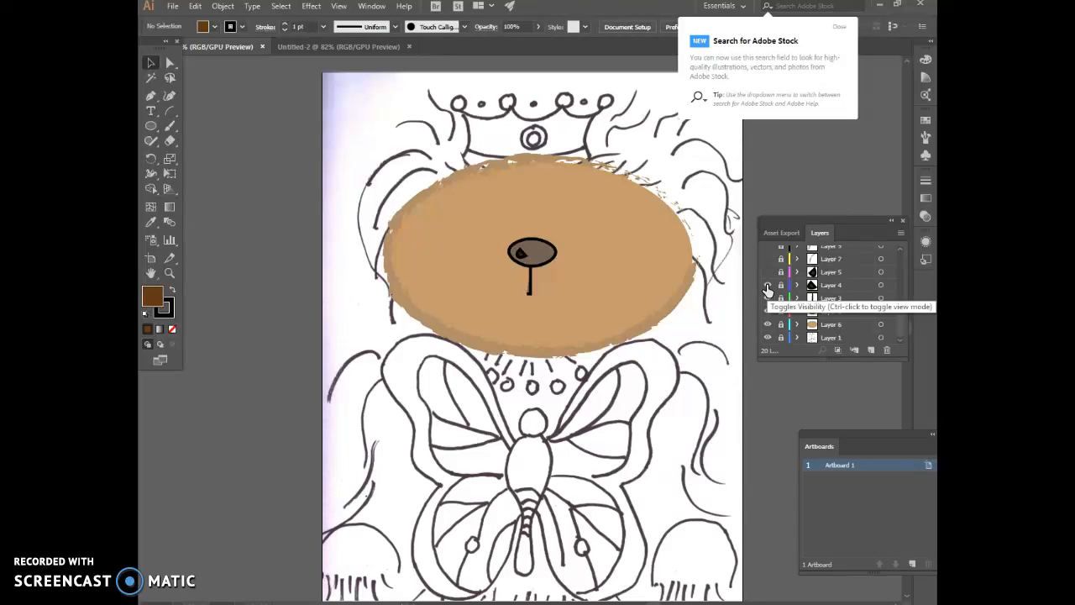
left_click(767, 272)
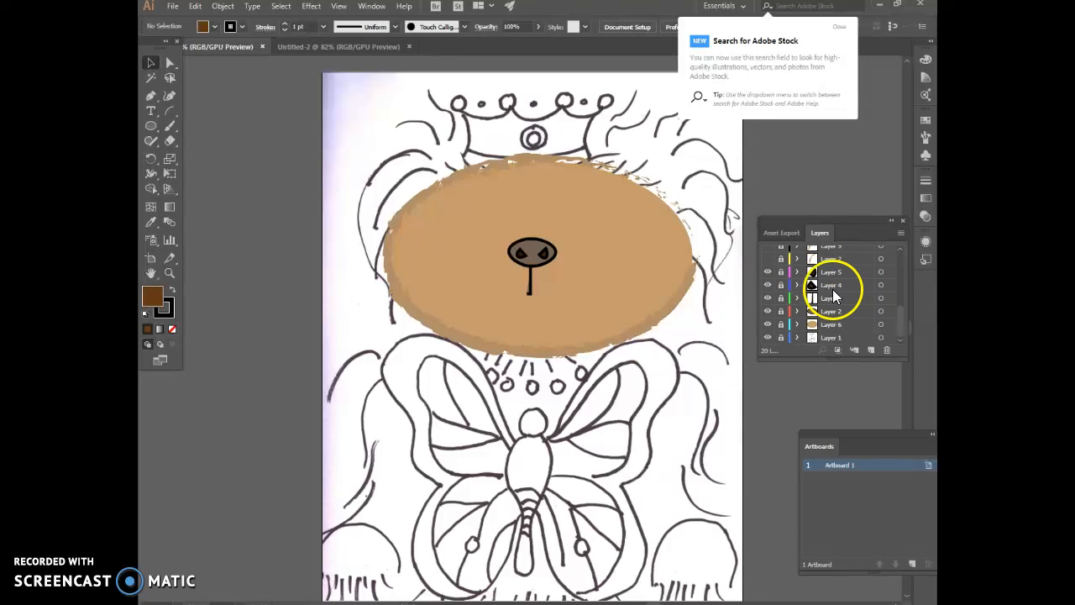
left_click(767, 285)
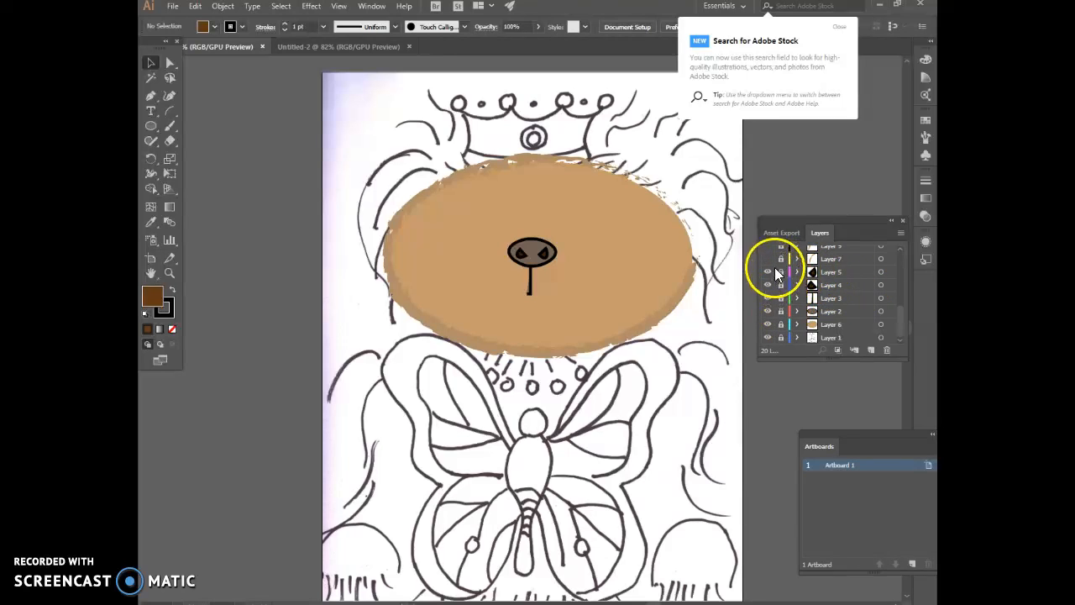
Step: Show the fur strokes on both sides of the head: Layers 7, 9, 11, 12, 10 and 8
left_click_drag(899, 316, 893, 301)
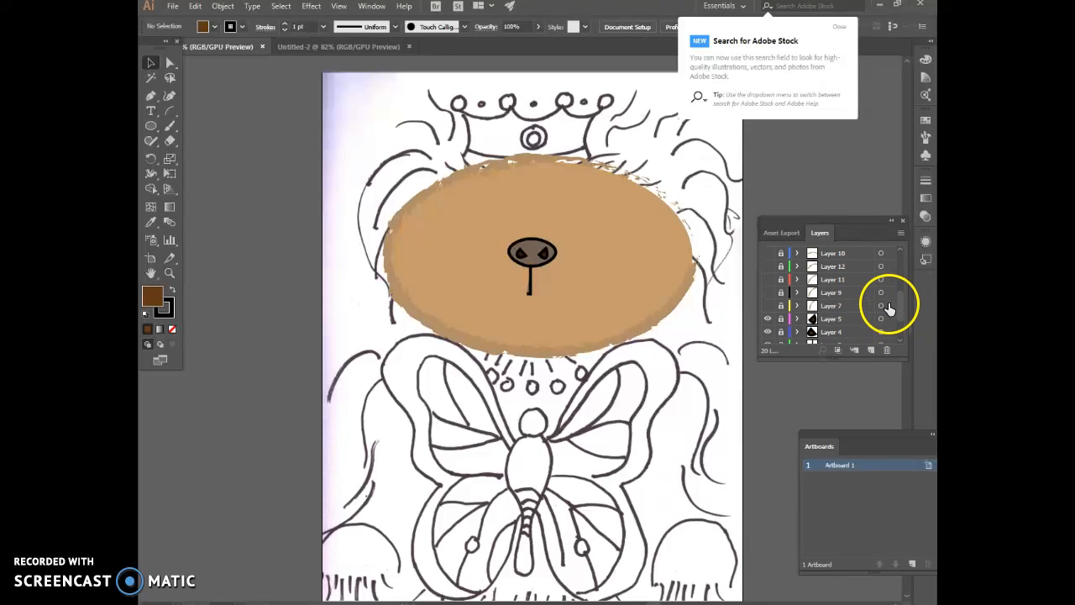
left_click(768, 306)
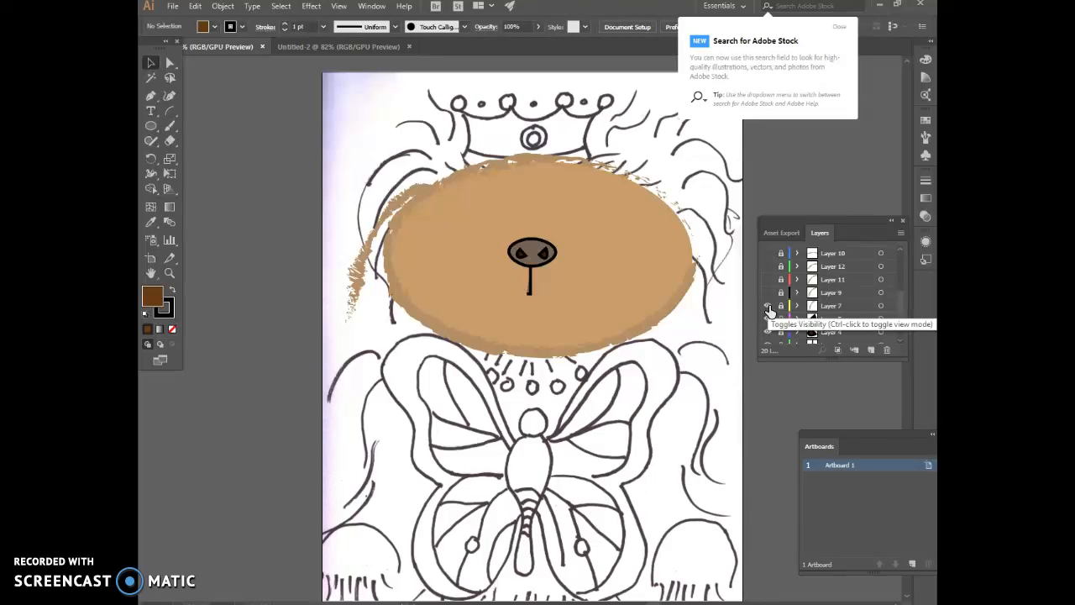
left_click(767, 293)
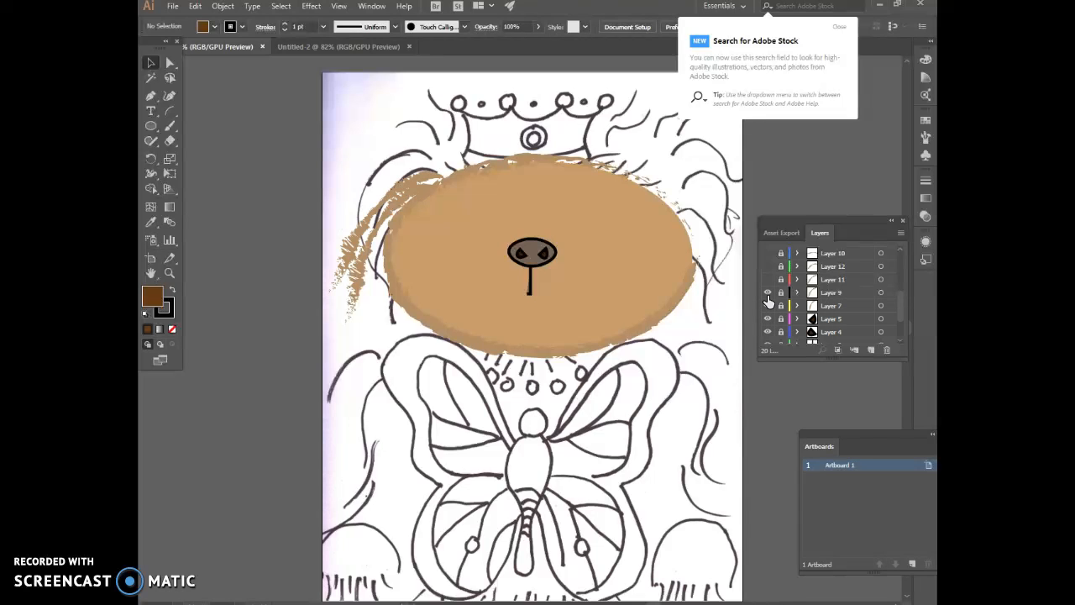
left_click(767, 279)
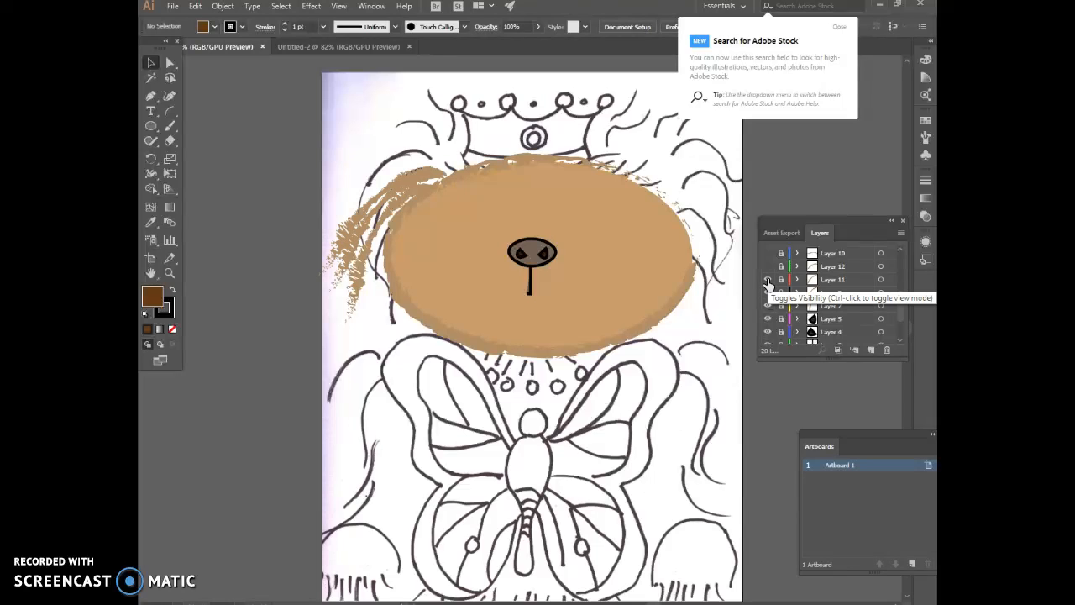
left_click(767, 266)
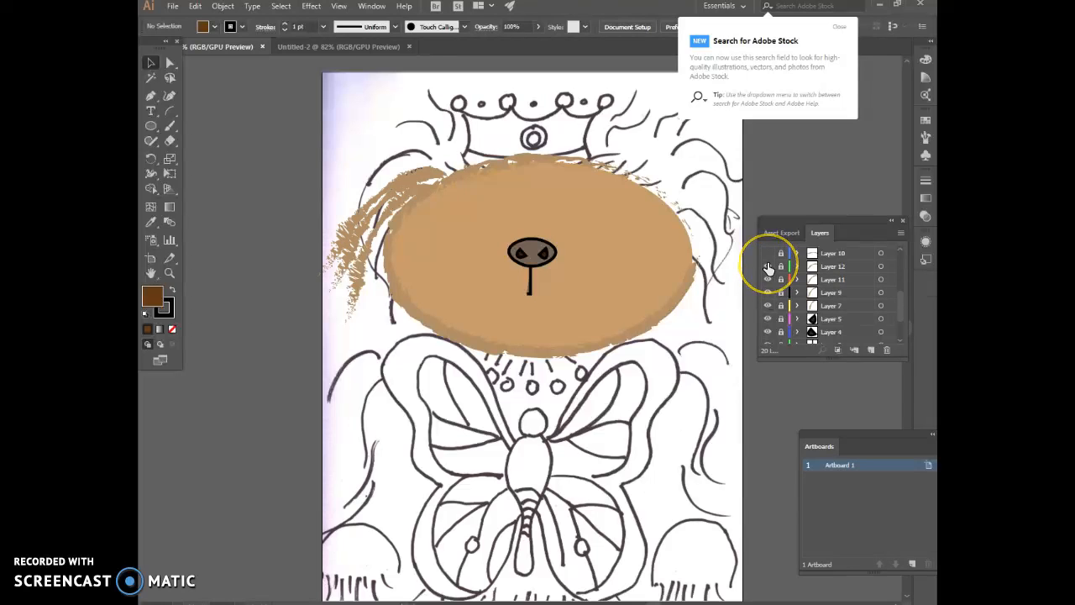
left_click(766, 266)
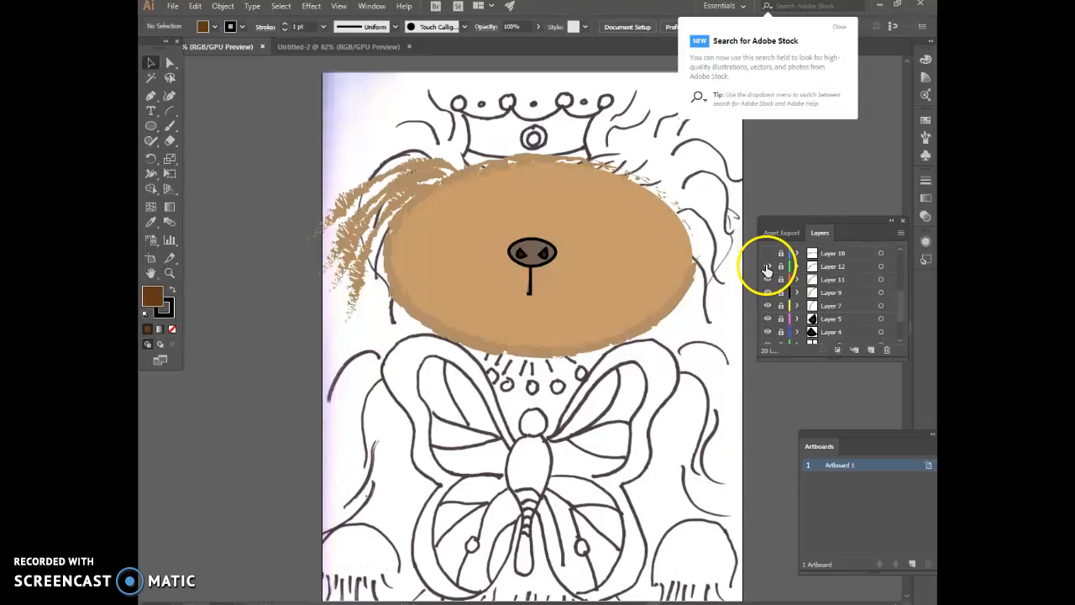
left_click(767, 254)
mouse_move(883, 294)
left_mouse_down()
mouse_move(902, 303)
mouse_move(904, 291)
left_mouse_up()
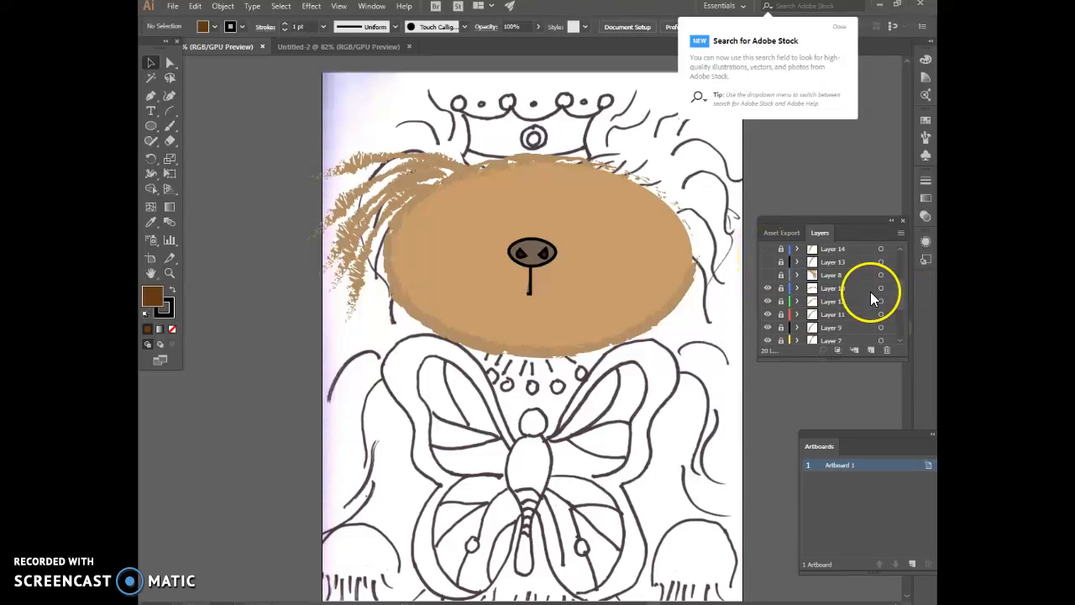
left_click(767, 275)
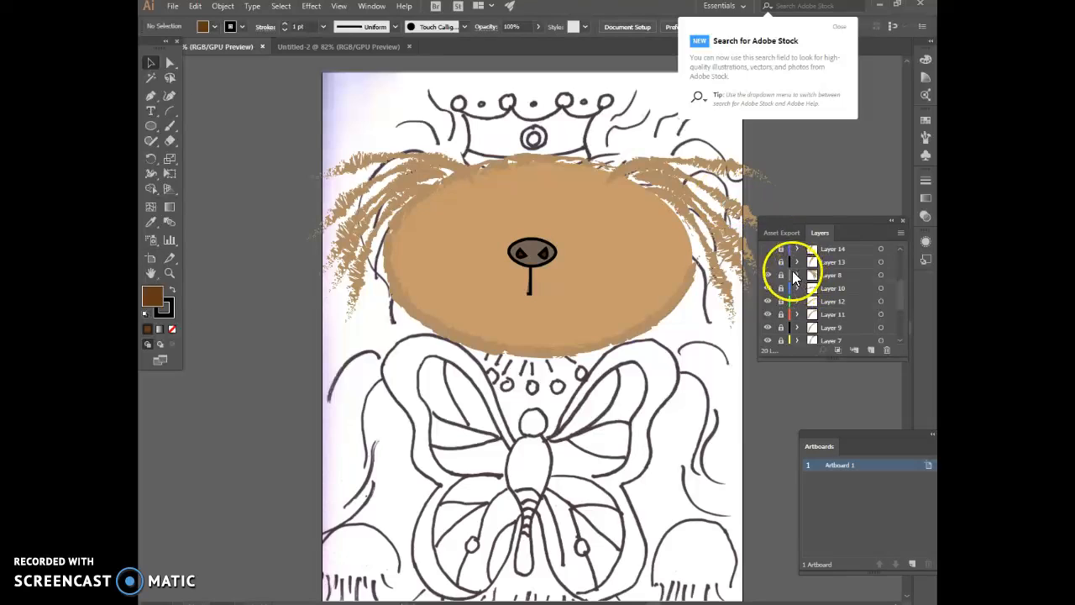
Step: Show the cheek fur strokes on both sides of the muzzle: Layers 13, 14, 15 and 16
left_click(764, 262)
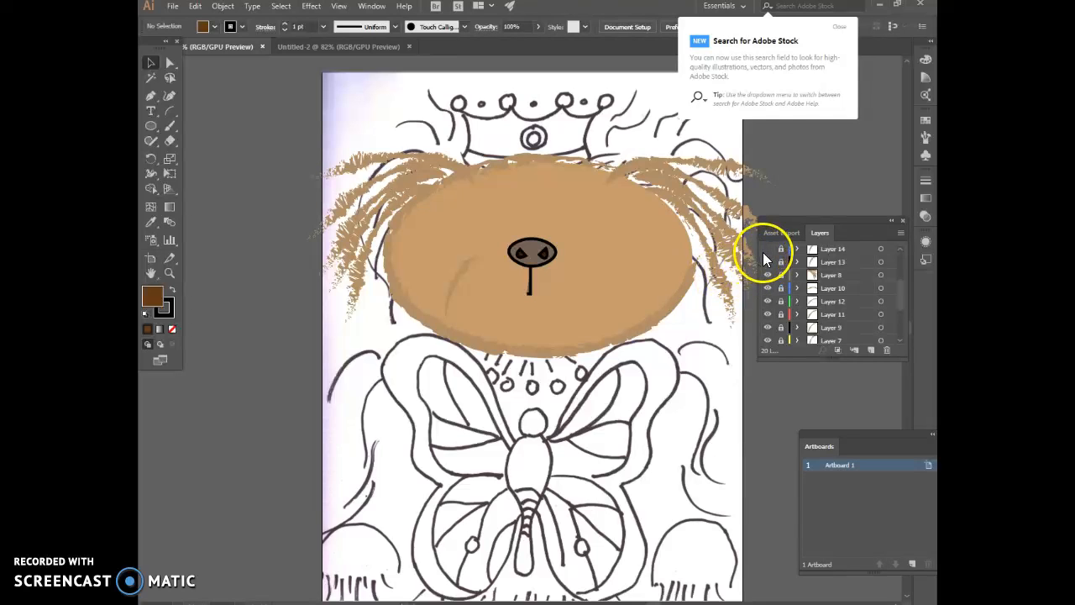
left_click_drag(791, 279, 831, 277)
left_click_drag(901, 300, 902, 292)
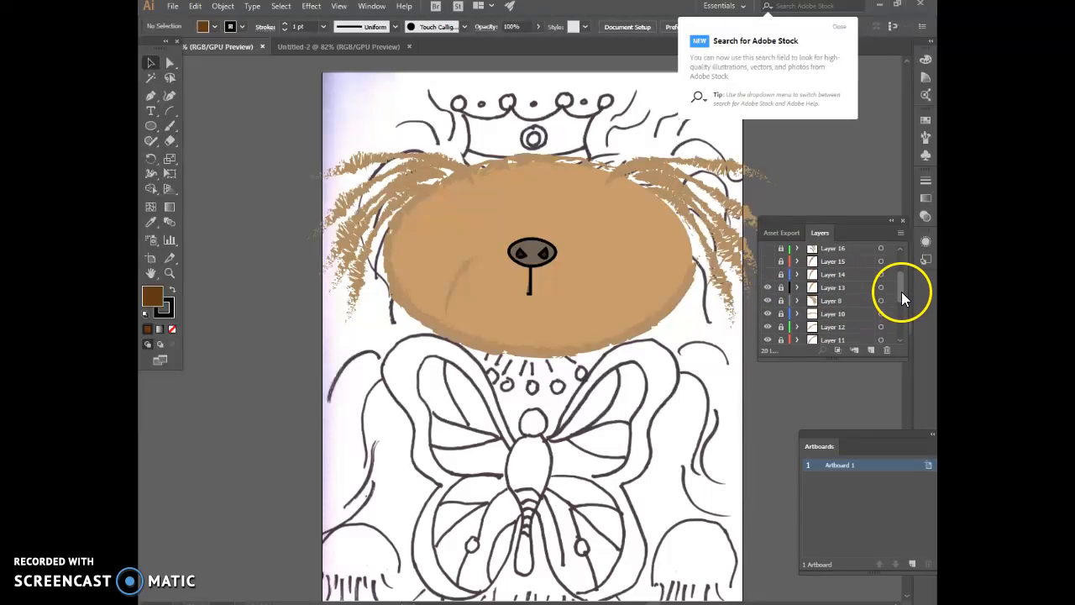
left_click(767, 287)
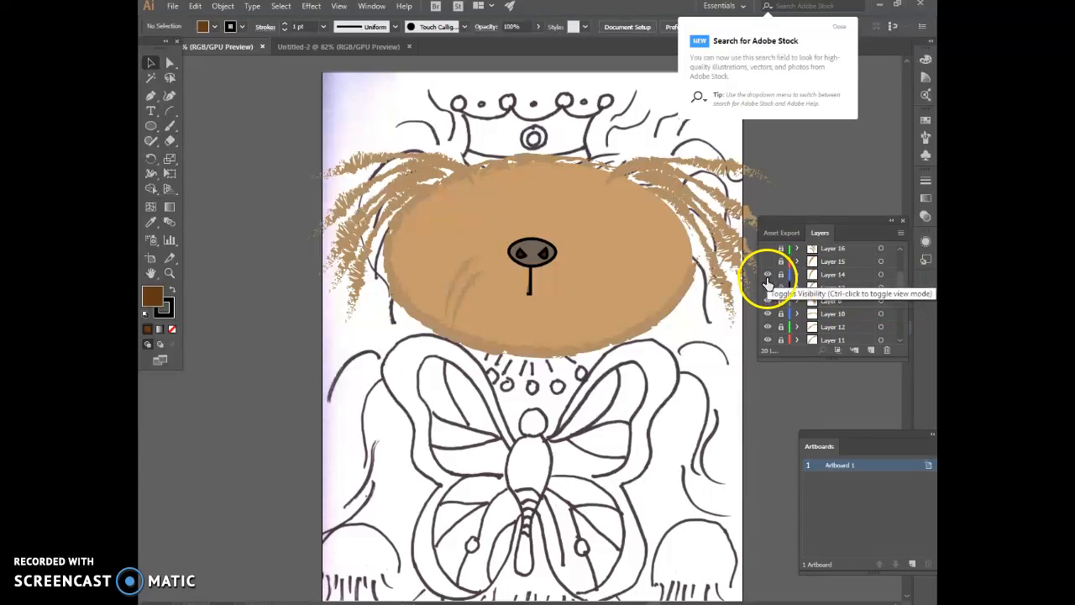
left_click(767, 262)
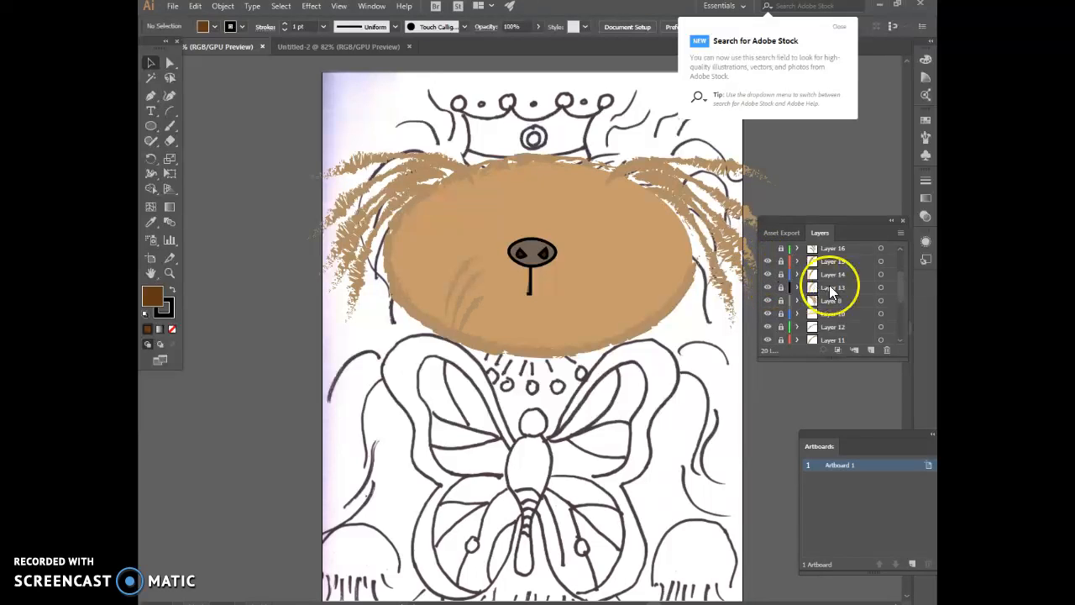
left_click_drag(899, 284, 900, 273)
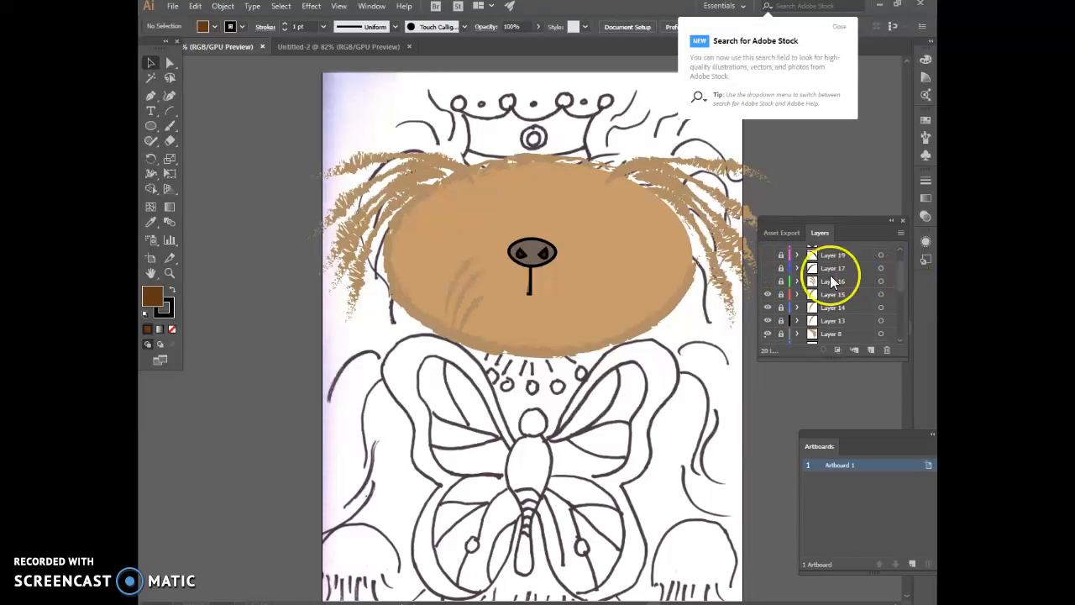
left_click(768, 281)
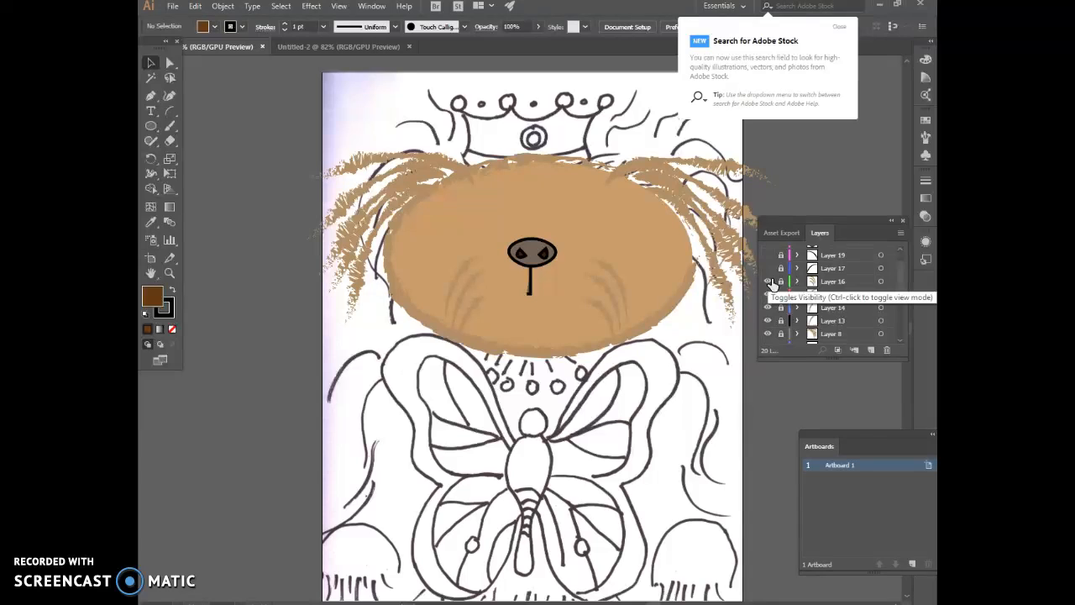
Step: Show the mouth curves on Layers 17 and 19 and the brown eyes on Layers 20 and 18
left_click(766, 268)
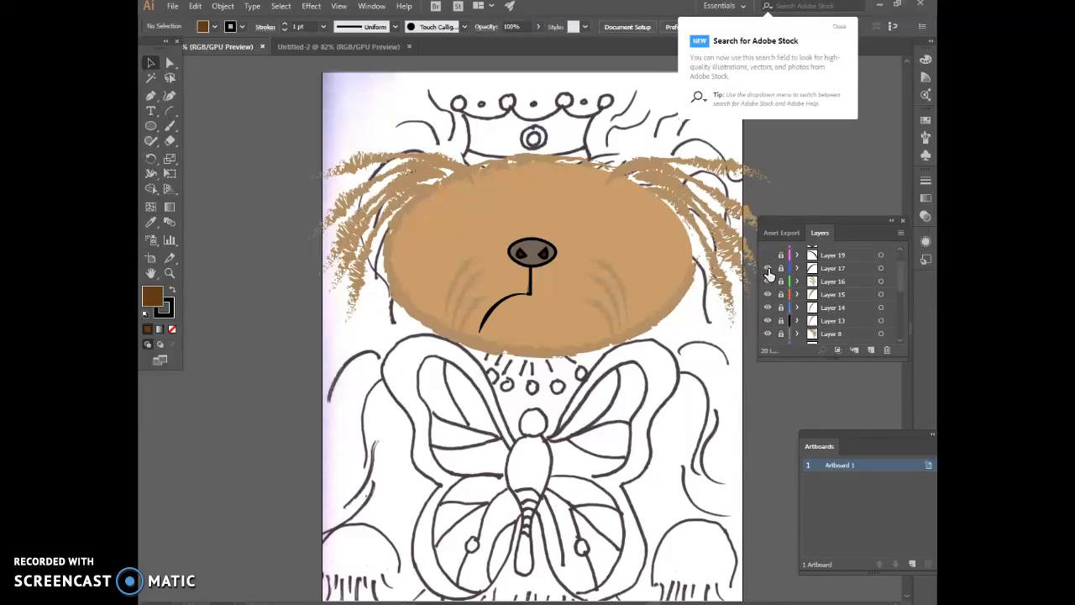
left_click(767, 255)
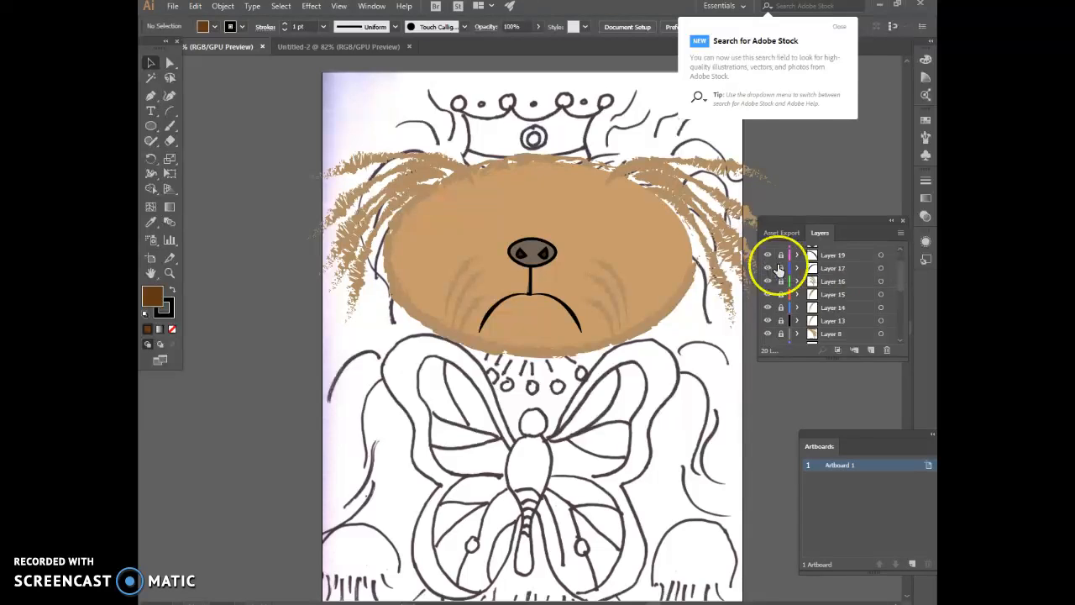
scroll(897, 282, "down", 3)
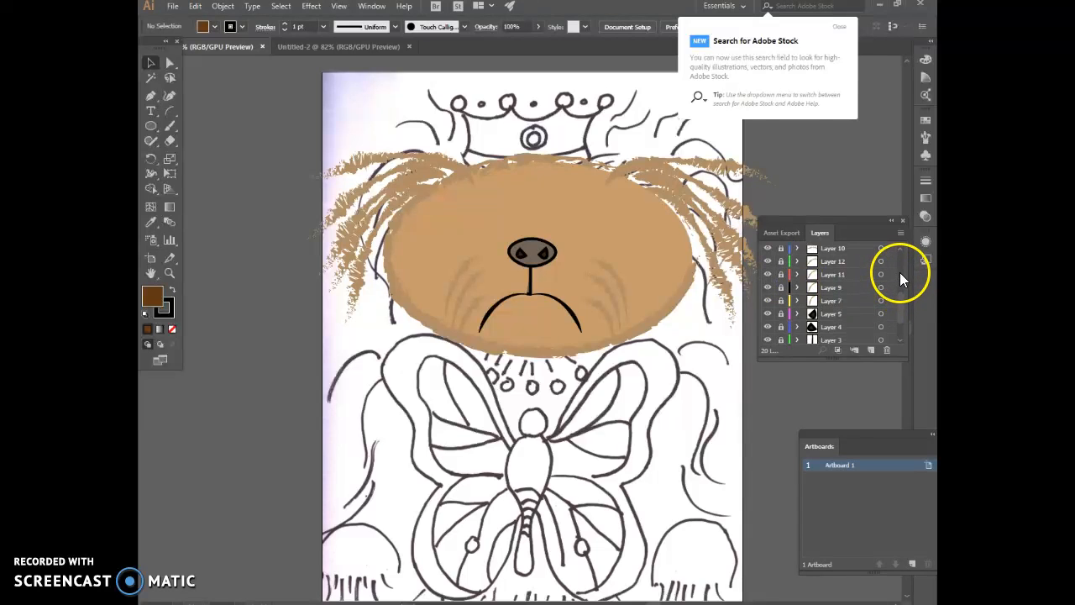
scroll(901, 280, "up", 3)
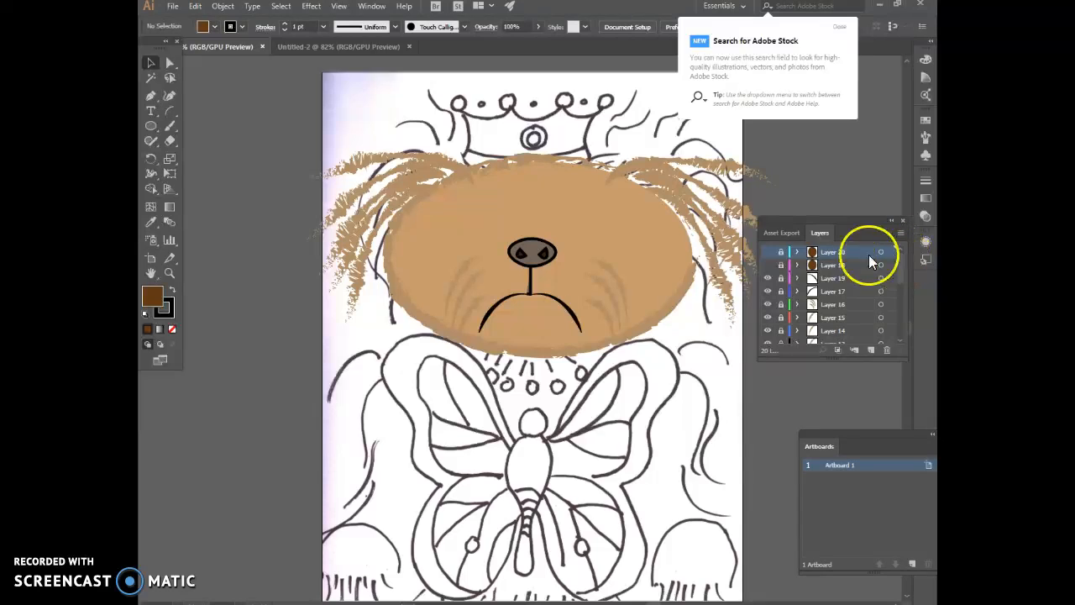
left_click(766, 252)
left_click(766, 255)
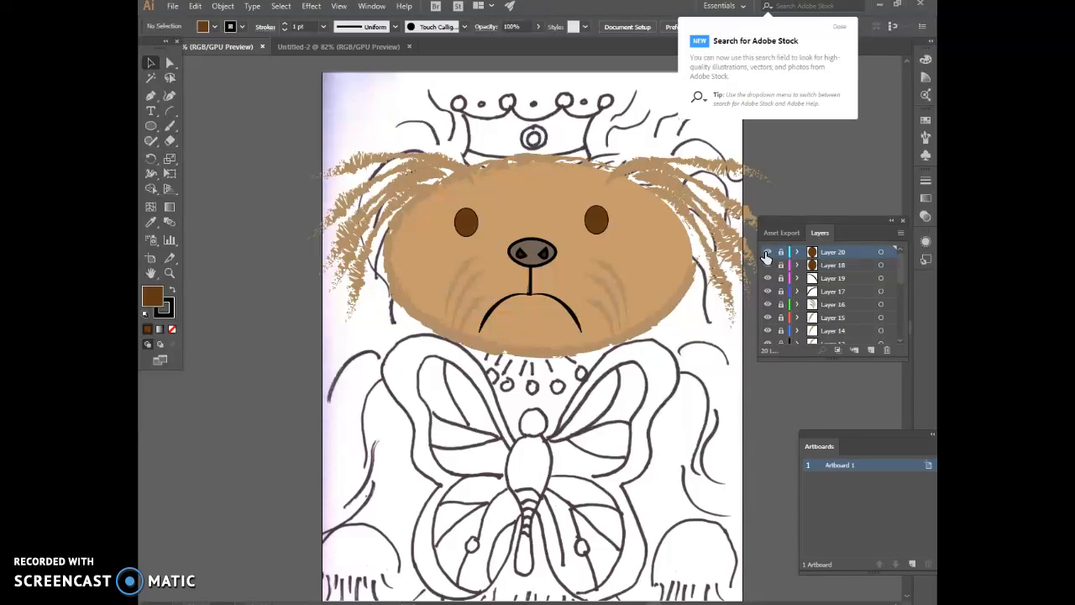
Step: Hide Layer 6 with the tan head ellipse to expose the sketch beneath, and return to the uppermost layers
left_click_drag(898, 271, 904, 332)
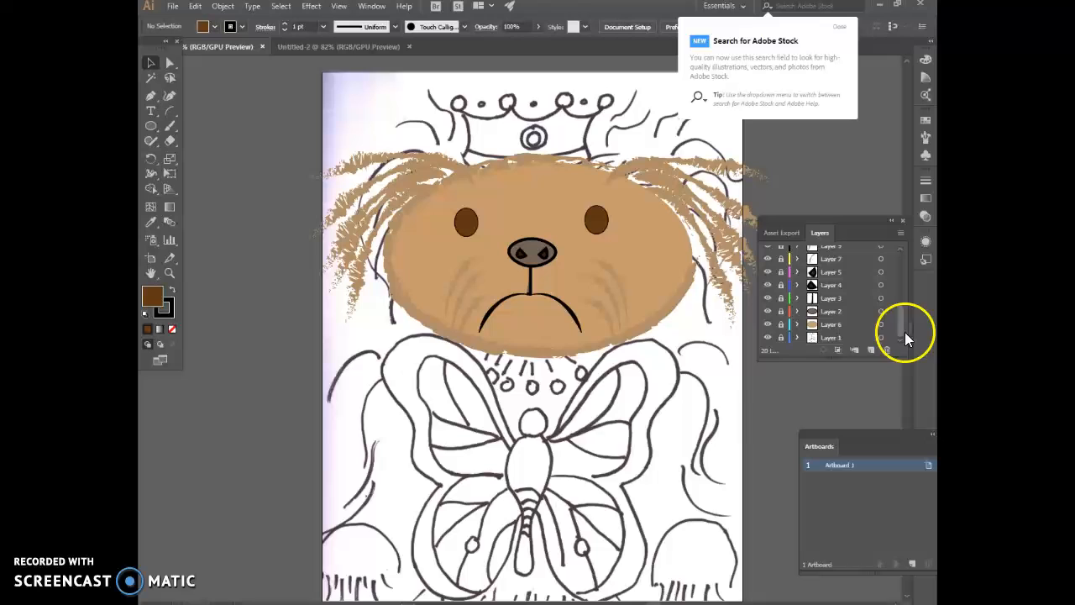
left_click(767, 324)
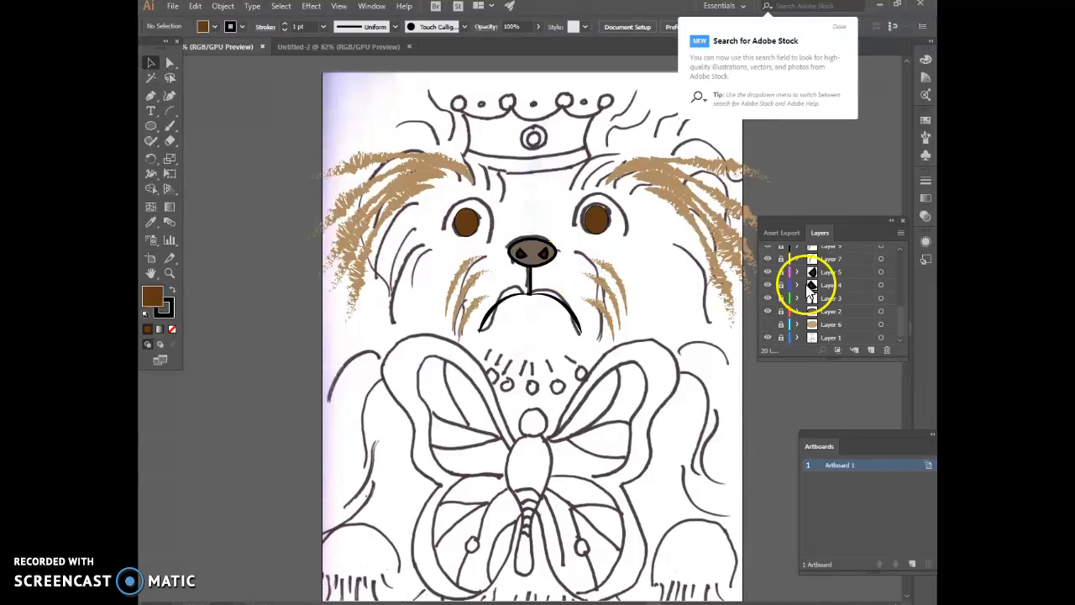
left_click_drag(899, 327, 899, 302)
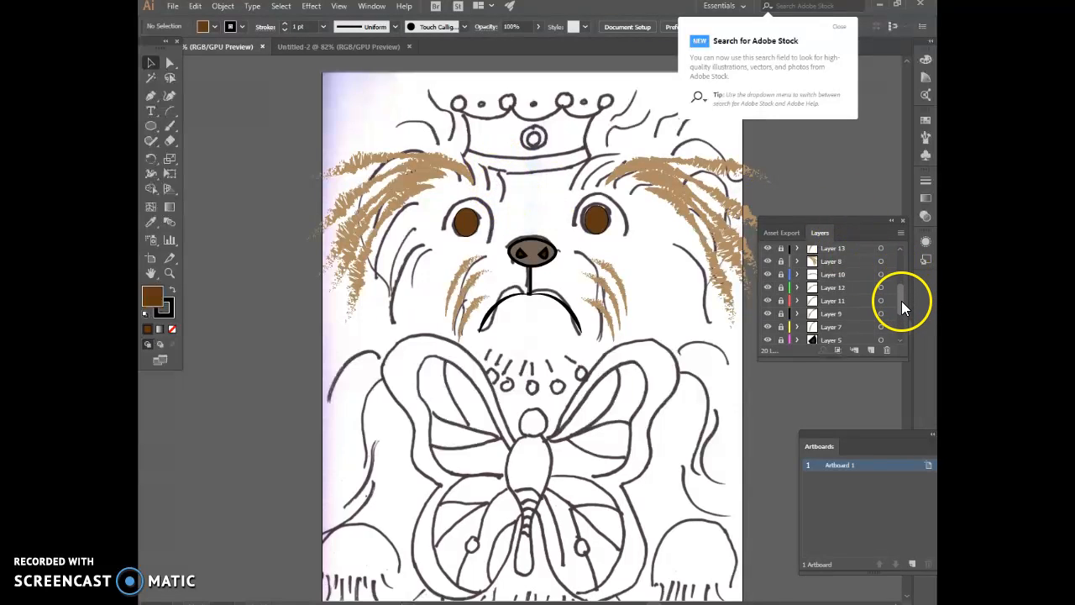
left_click_drag(902, 301, 899, 259)
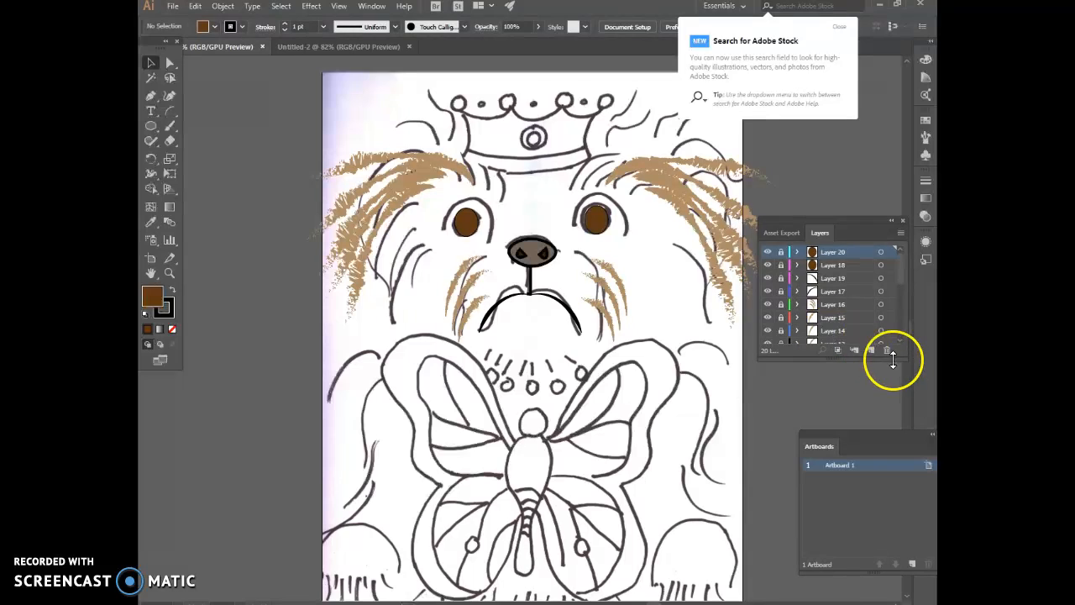
Step: Create a new top layer and sample the tan fur stroke's appearance with the Eyedropper for use with the Arc tool
left_click(869, 350)
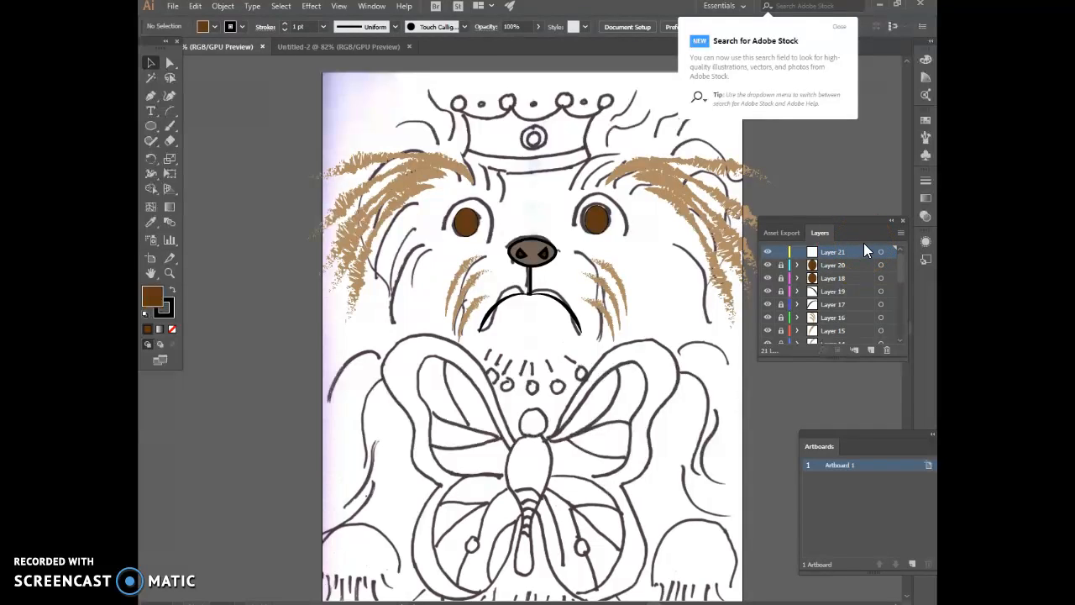
left_click(172, 115)
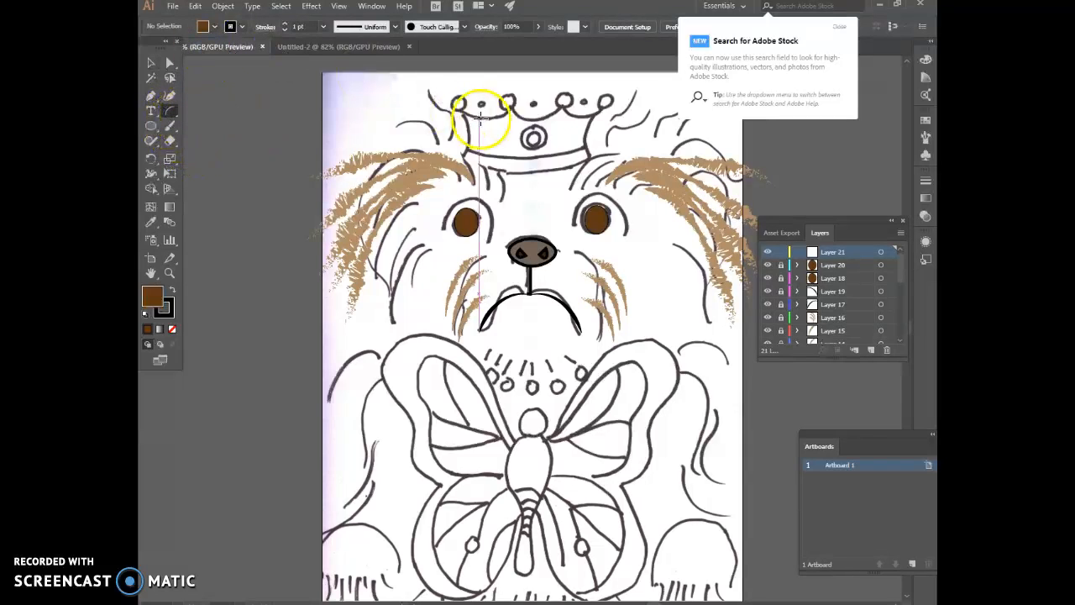
left_click(150, 221)
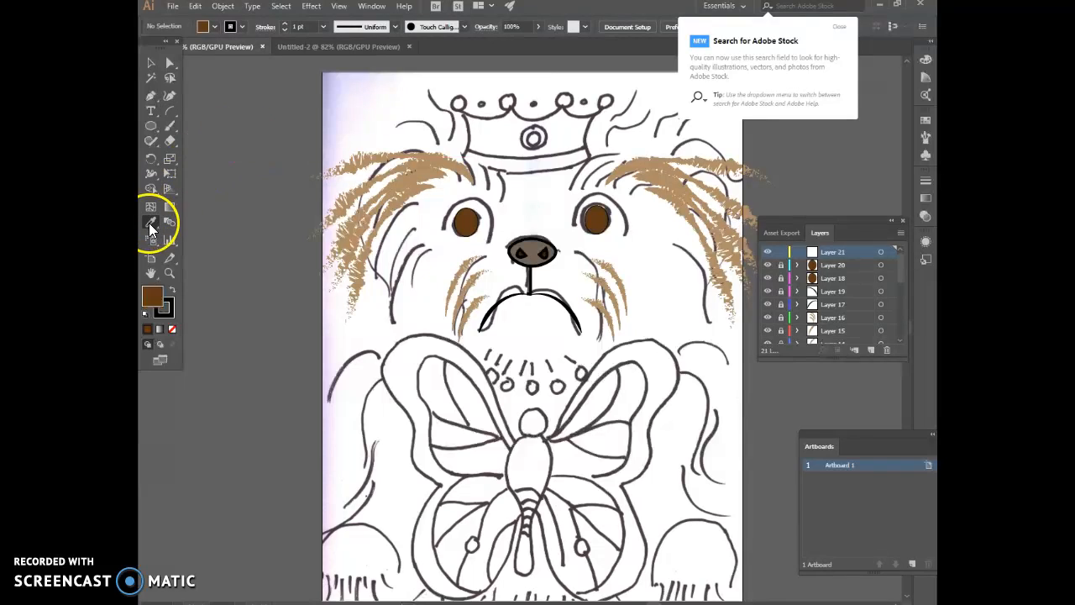
left_click(440, 161)
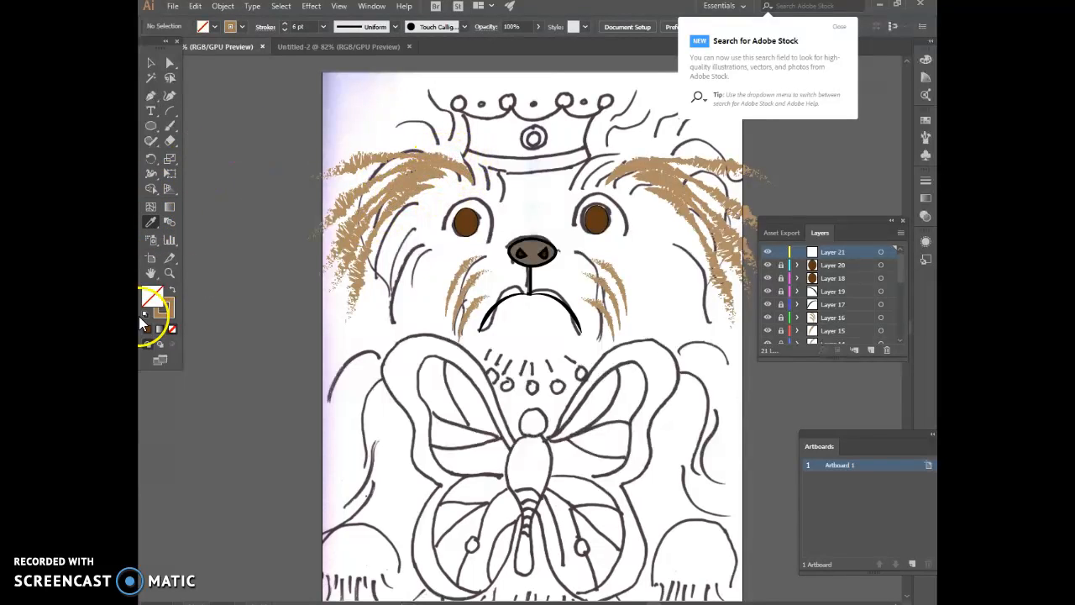
left_click(167, 303)
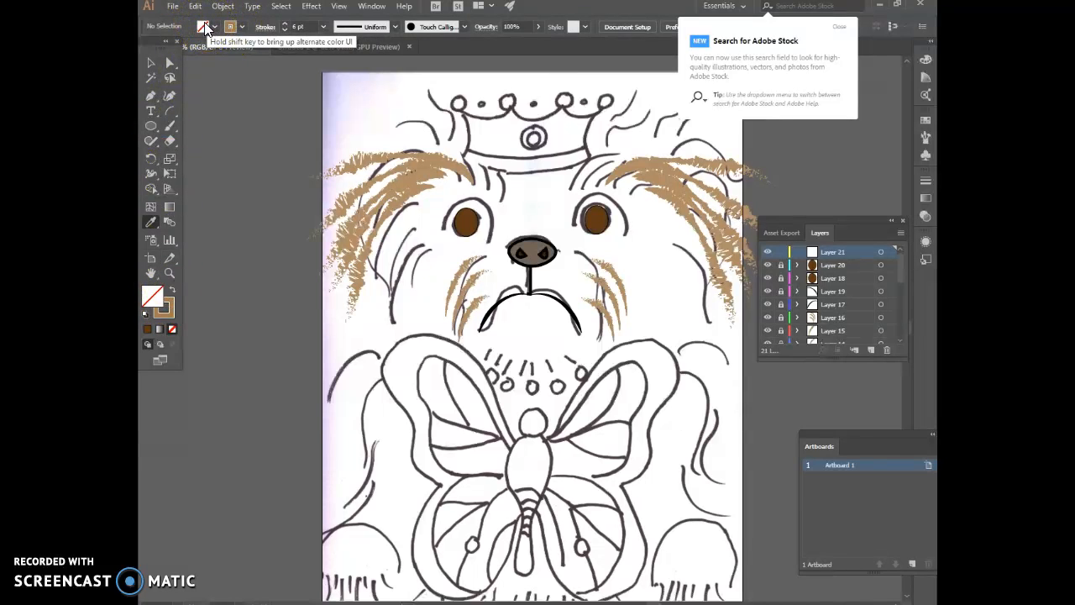
left_click(173, 108)
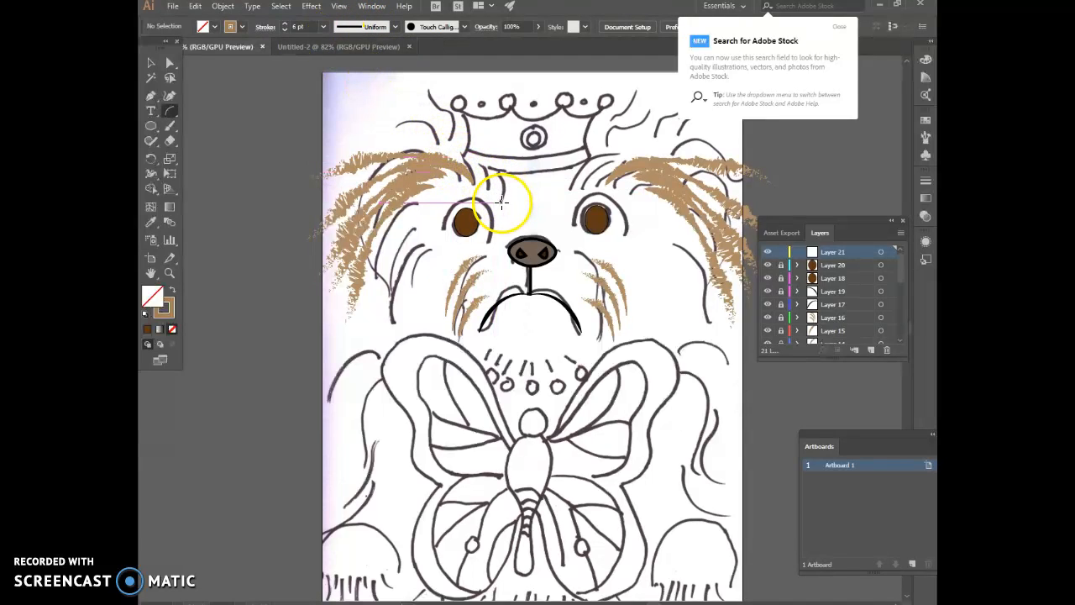
Step: Try to trace the short fur line between the left eye and the crown with the Arc tool, undoing the first attempt
left_click_drag(502, 201, 501, 173)
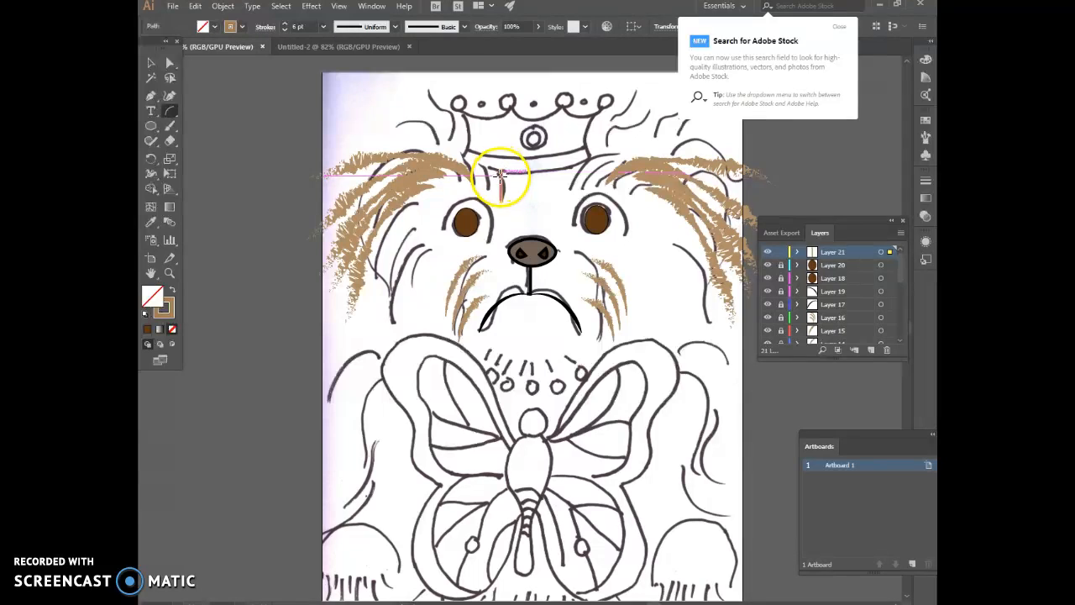
left_click(195, 6)
left_click(206, 17)
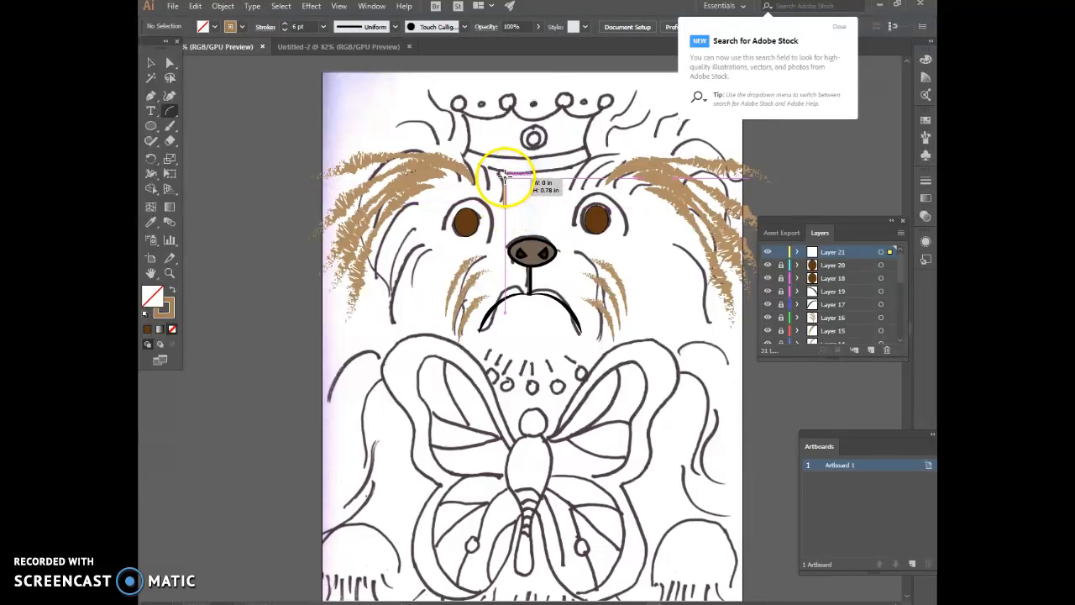
left_click_drag(504, 174, 504, 174)
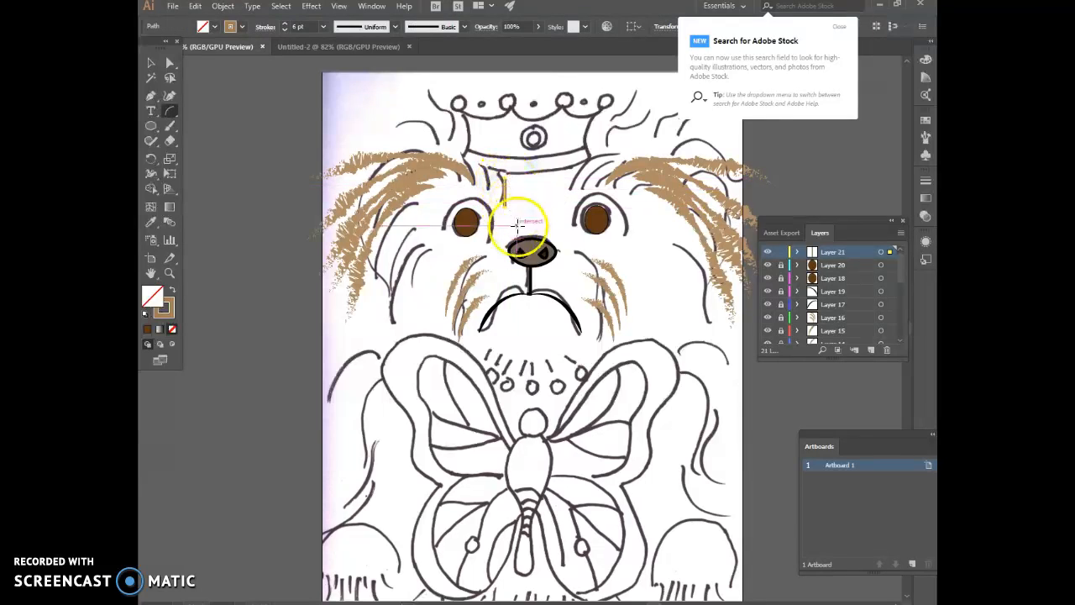
Step: Try the rough charcoal-like brush and the half-ellipse width profile on the arc, and draw another short arc beside it
left_click(463, 28)
left_click(423, 95)
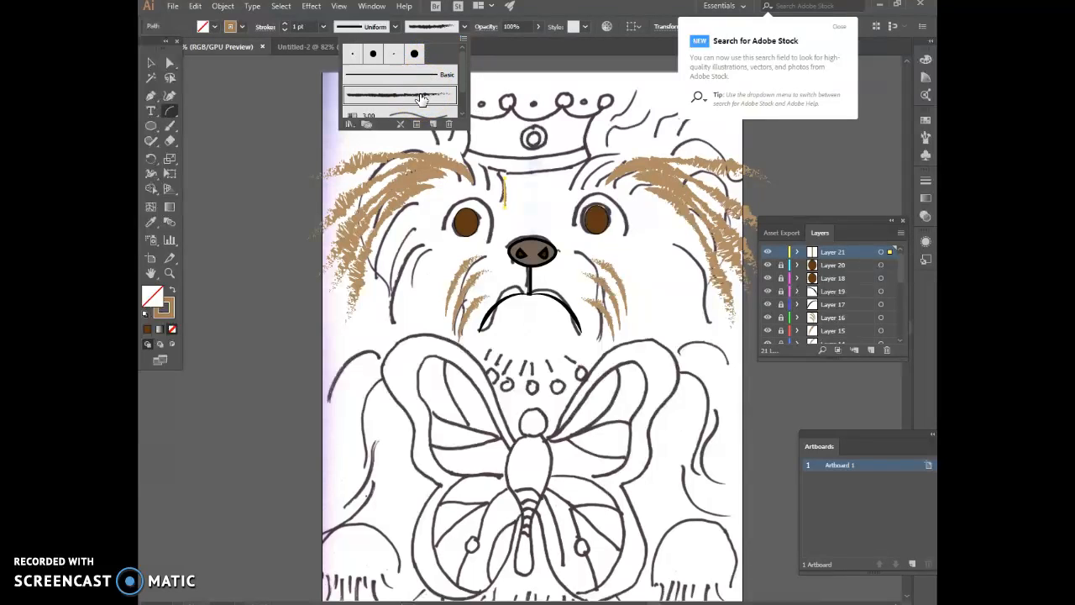
left_click(392, 27)
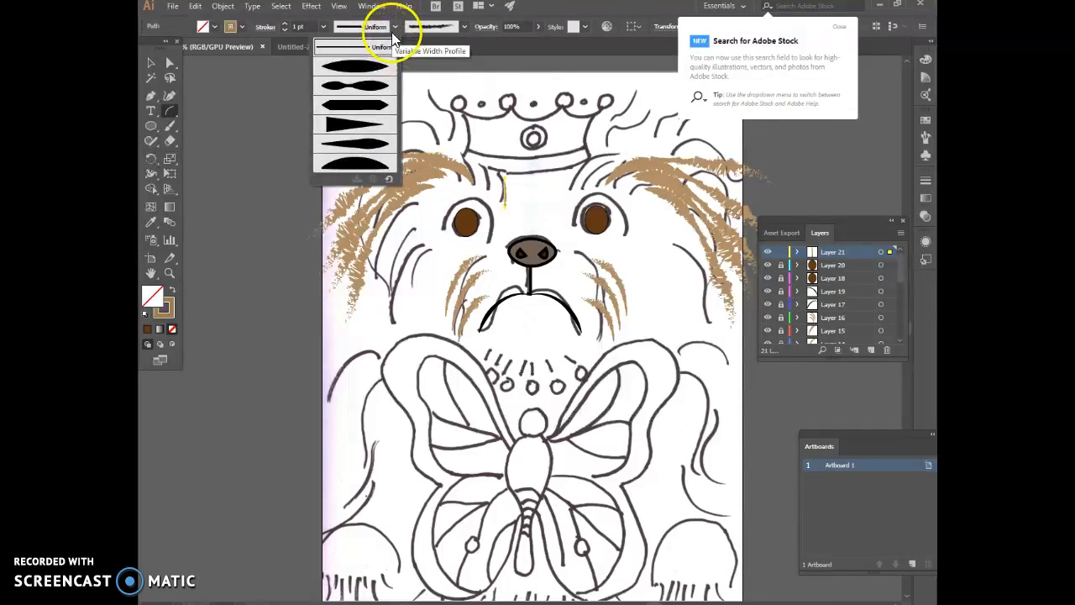
left_click(358, 156)
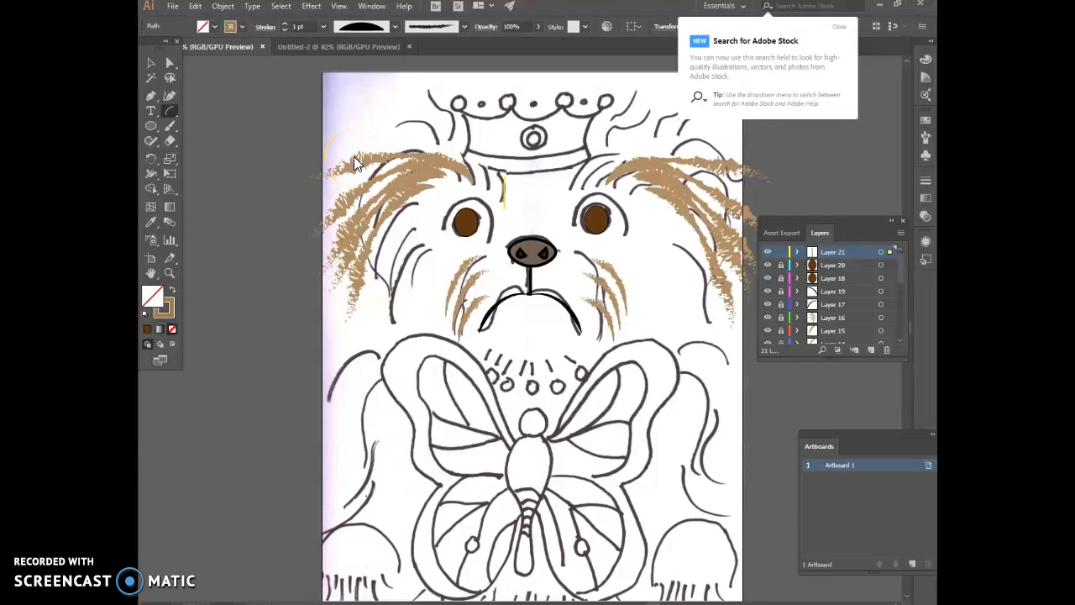
left_click_drag(353, 156, 494, 174)
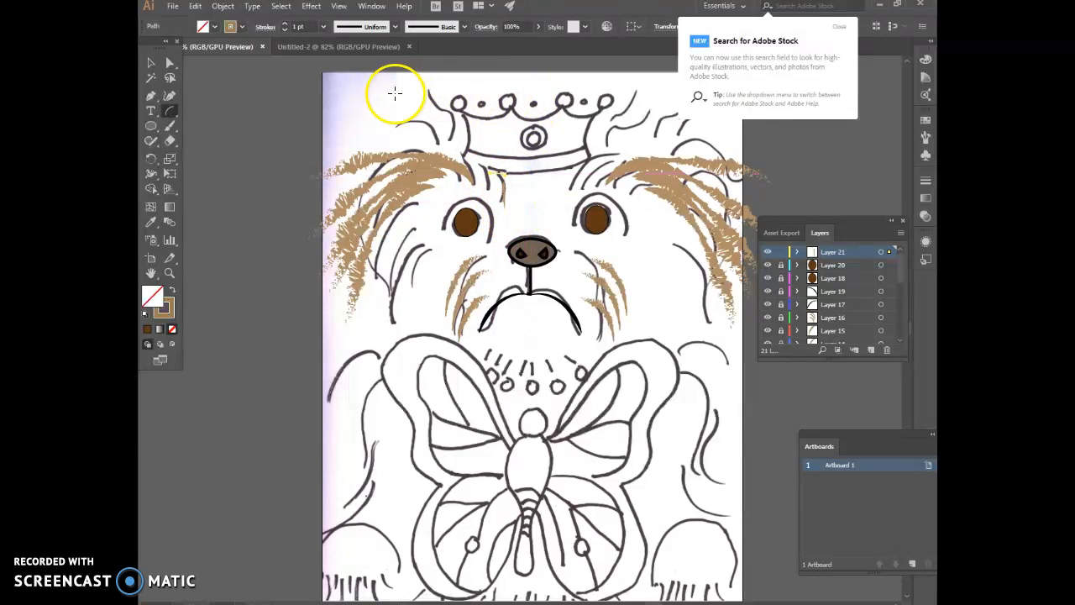
Step: Delete Layer 21 together with its trial arcs and create a new empty layer in its place
left_click(166, 113)
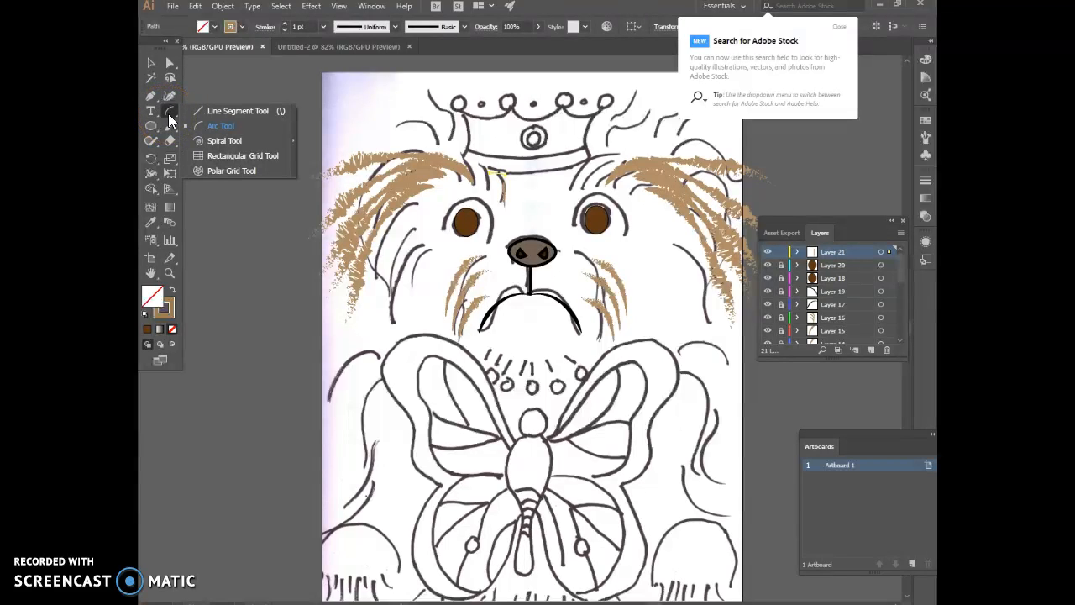
left_click(204, 126)
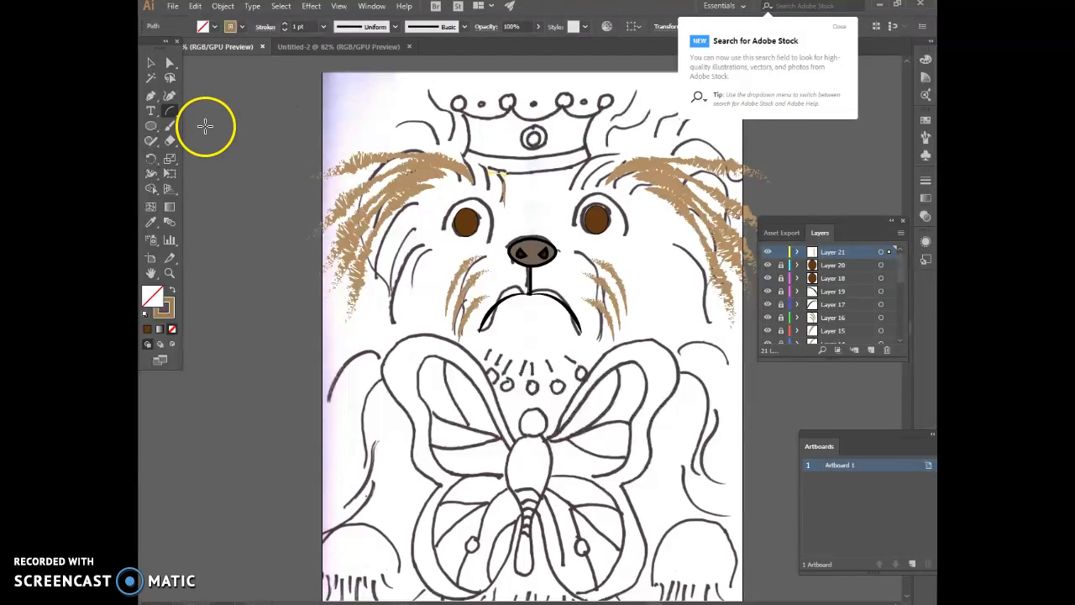
left_click(889, 349)
left_click(583, 330)
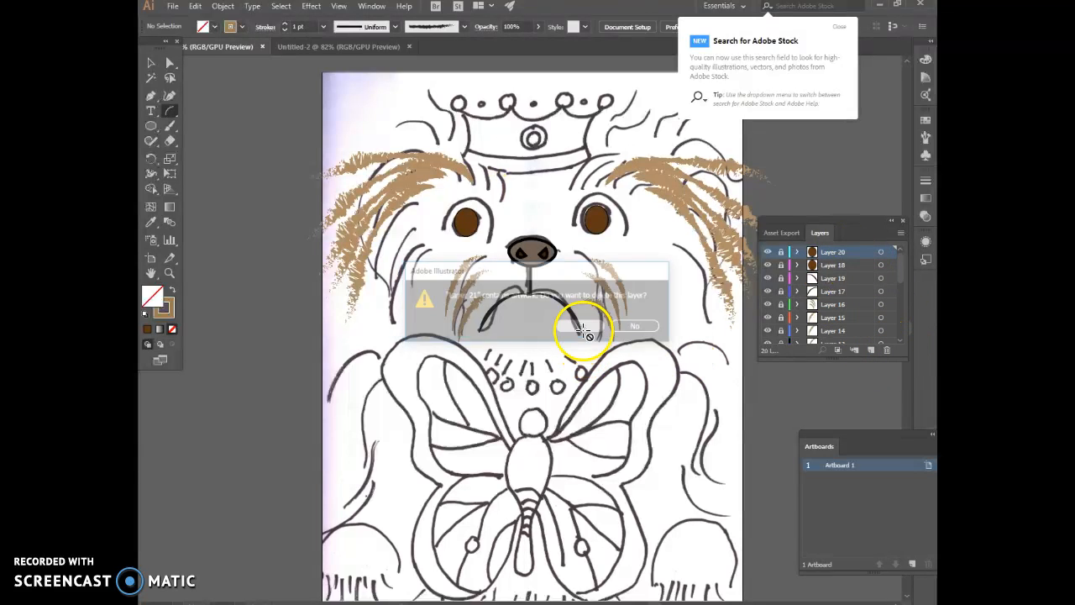
left_click(866, 349)
Step: Trace the short curved fur line above the left eye's inner side with the Arc tool, using a 5 pt stroke and a tapered width profile
left_click_drag(171, 110, 216, 125)
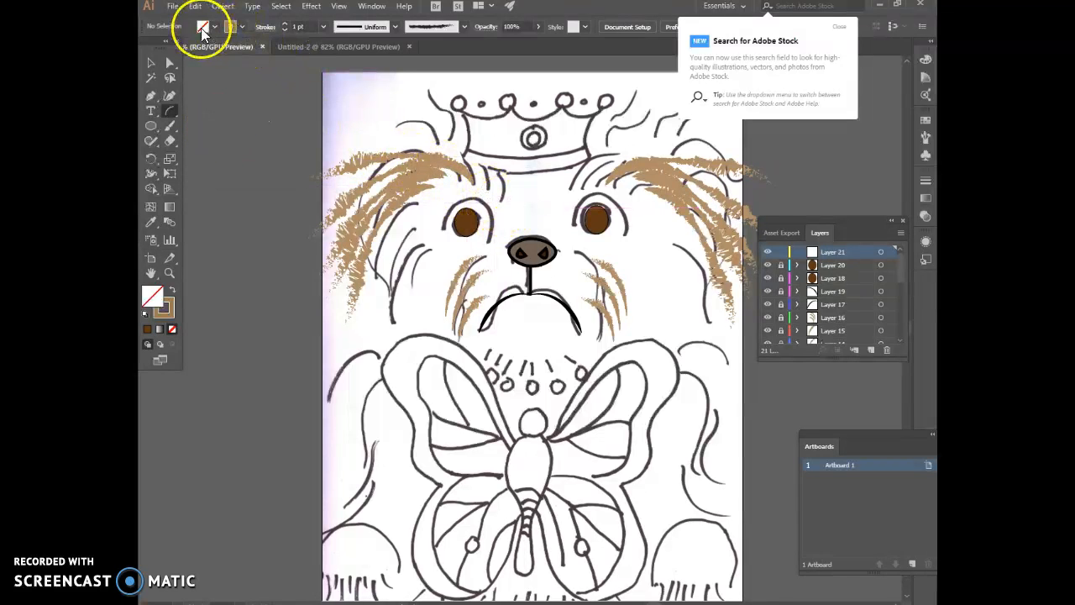
left_click_drag(504, 197, 488, 173)
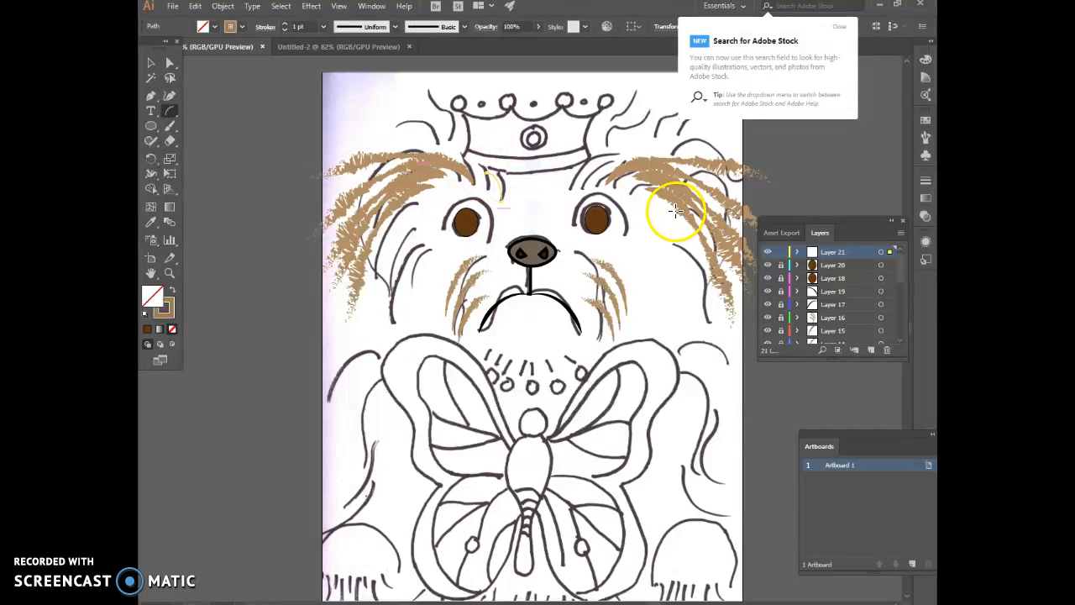
left_click(324, 27)
left_click(341, 143)
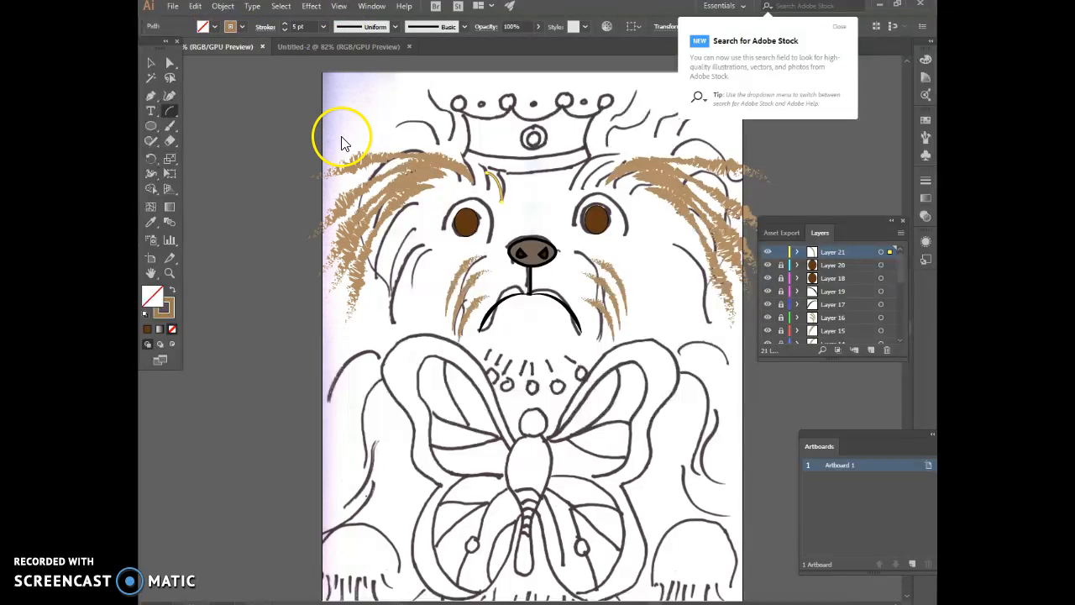
left_click(395, 27)
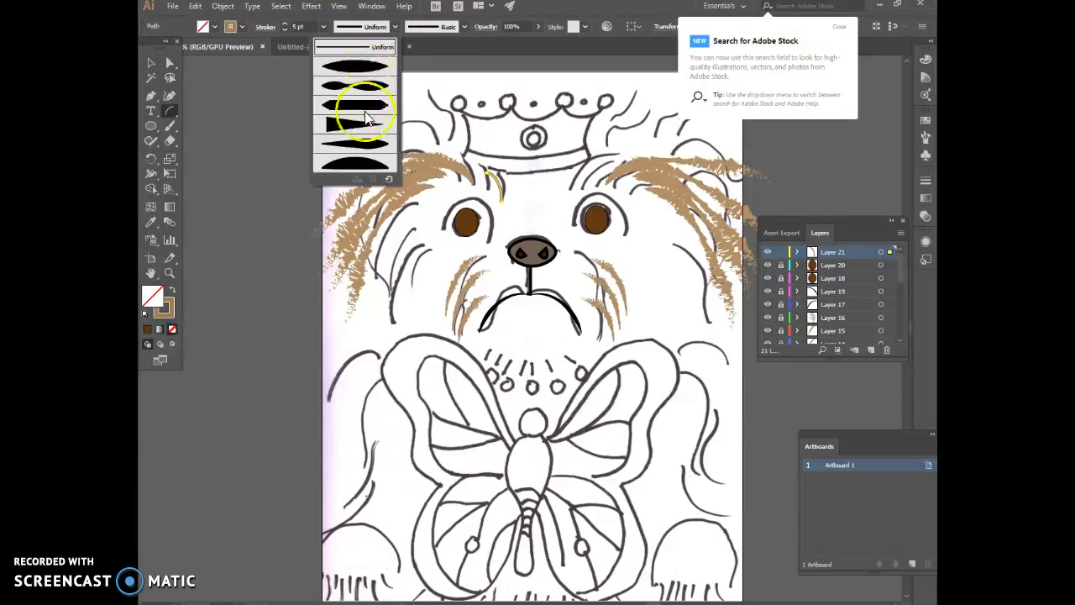
left_click(364, 145)
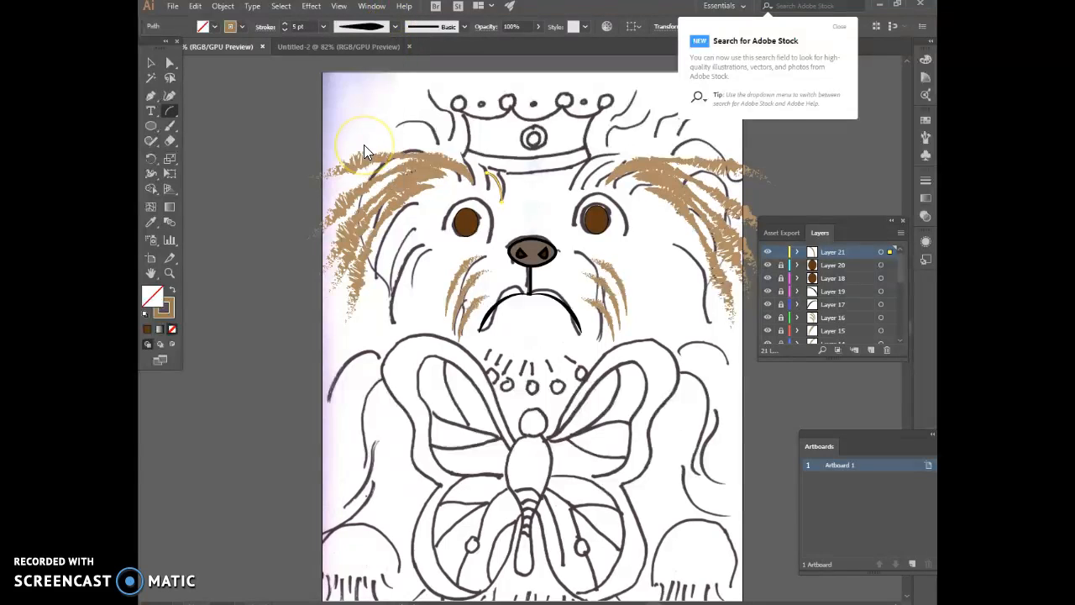
Step: Apply the rough charcoal-like brush to the new arc and set its stroke weight to 3 pt
left_click(466, 27)
left_click(440, 99)
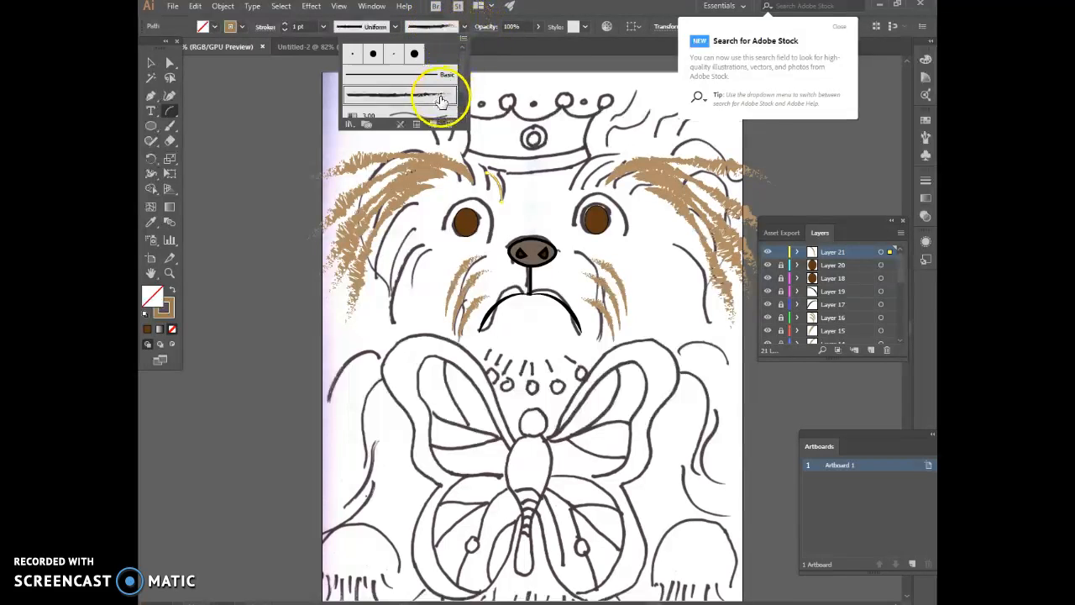
left_click(322, 26)
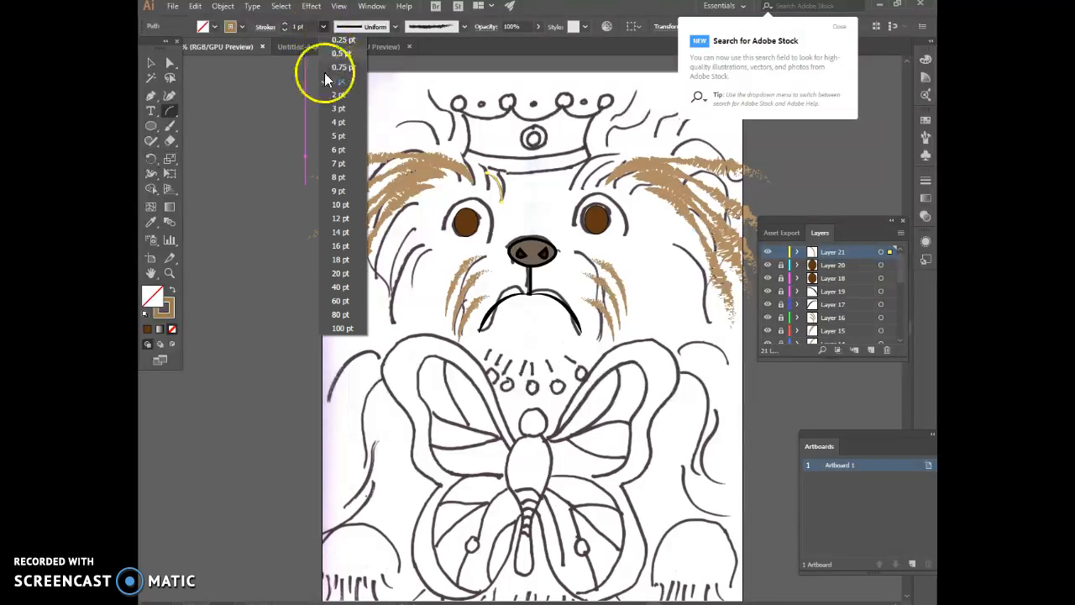
left_click(339, 136)
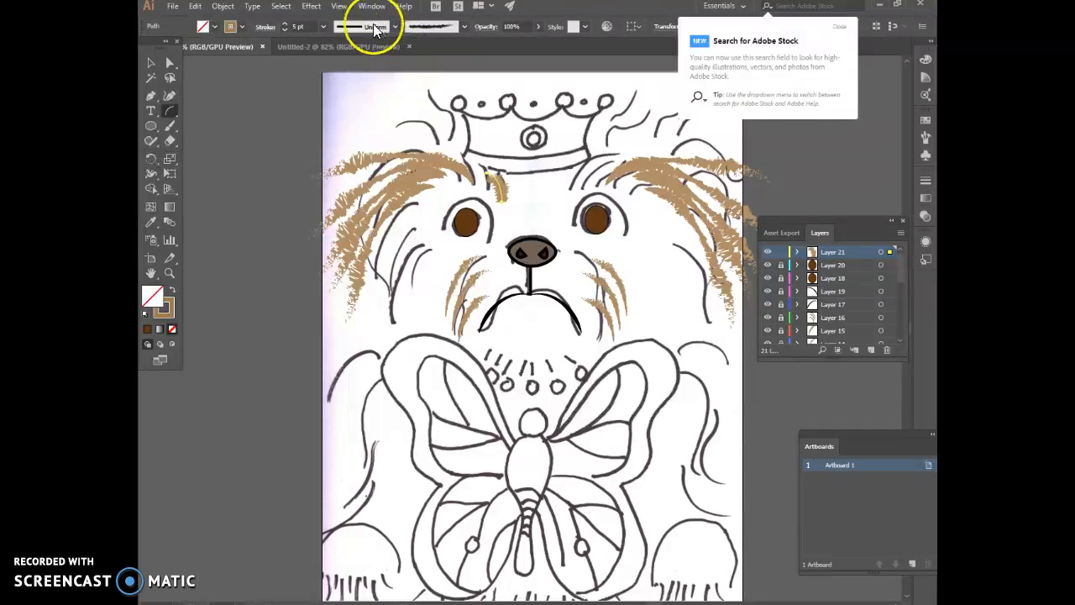
left_click(324, 28)
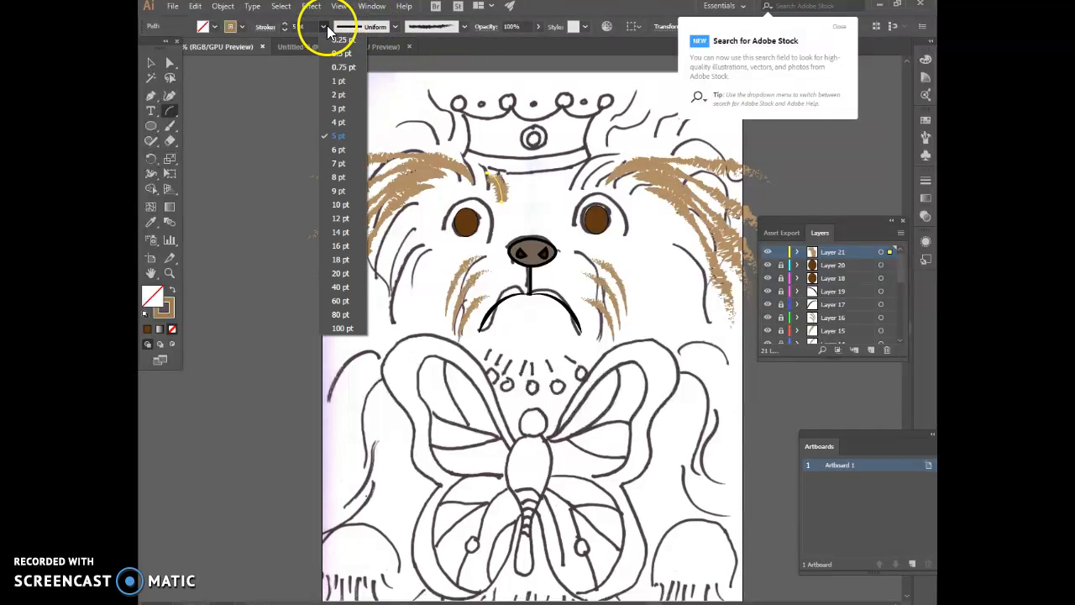
left_click(335, 102)
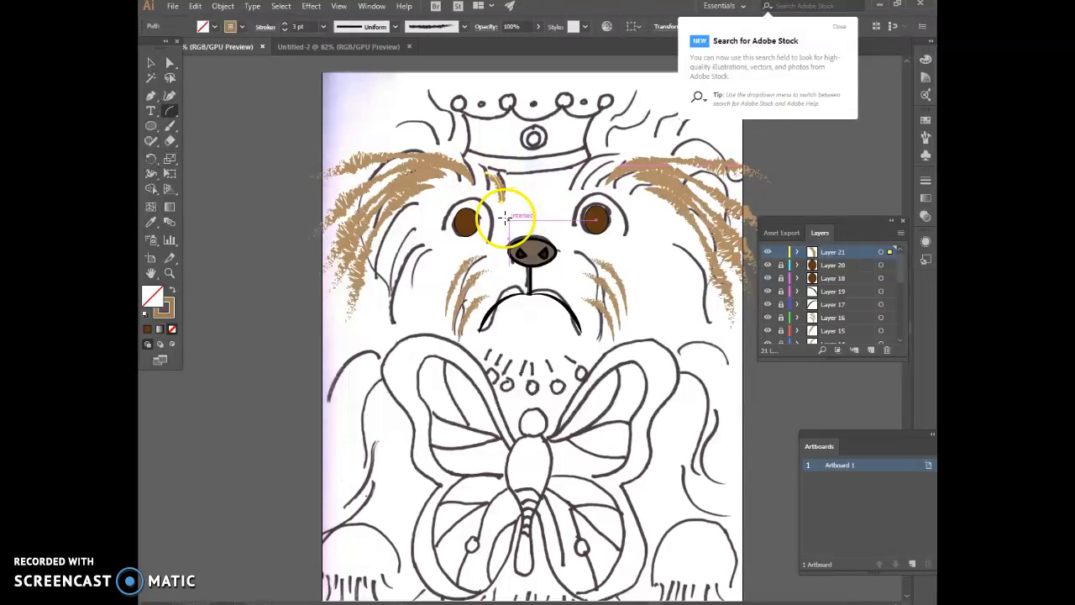
Step: Copy the brushed arc and paste it in front on a new layer, locking Layer 21
left_click(198, 7)
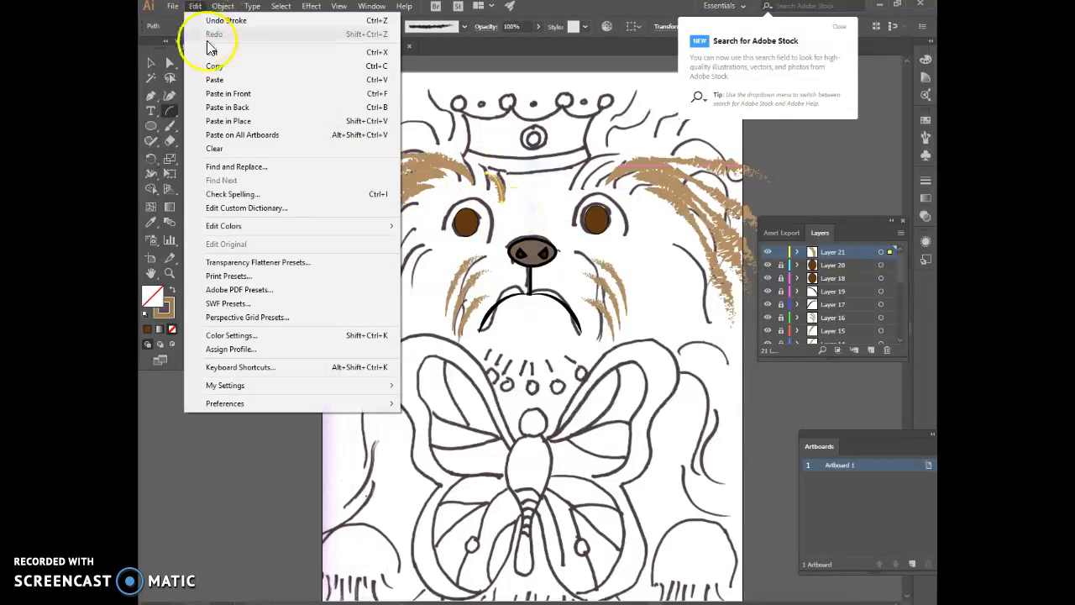
left_click(210, 65)
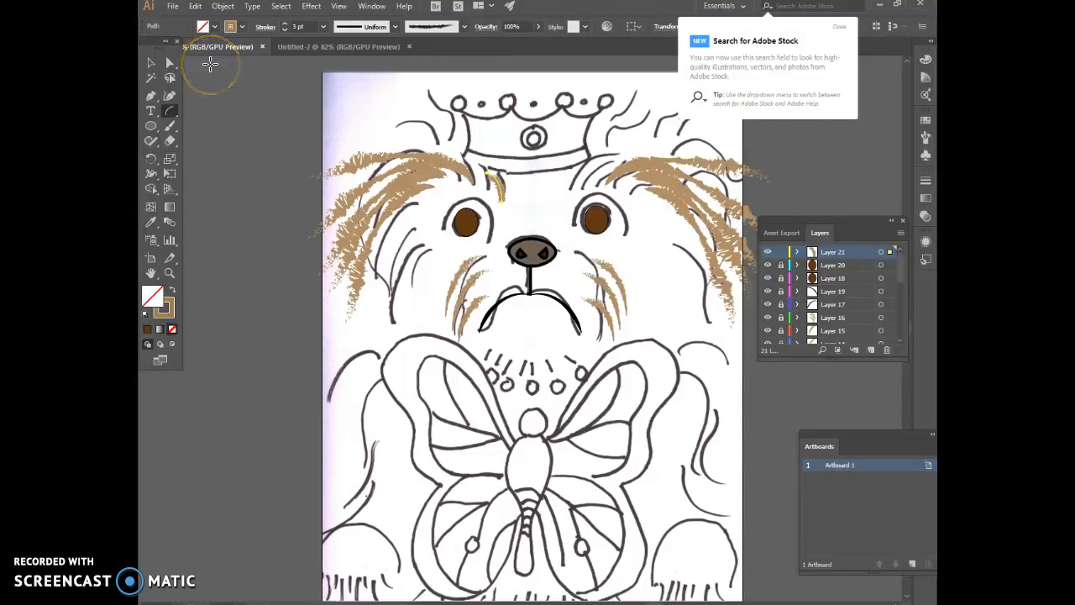
left_click(781, 252)
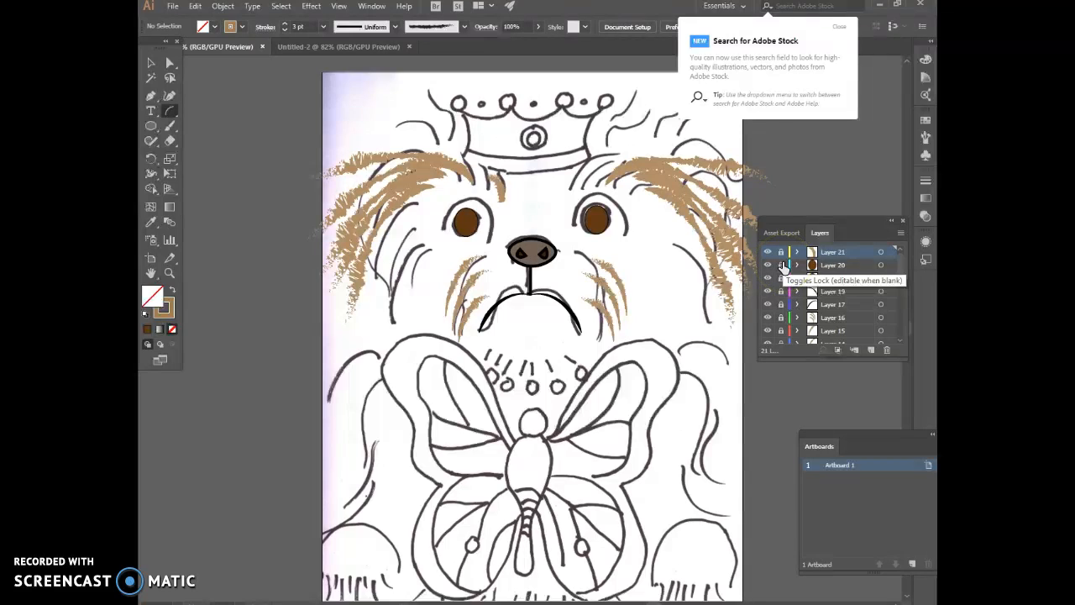
left_click(867, 351)
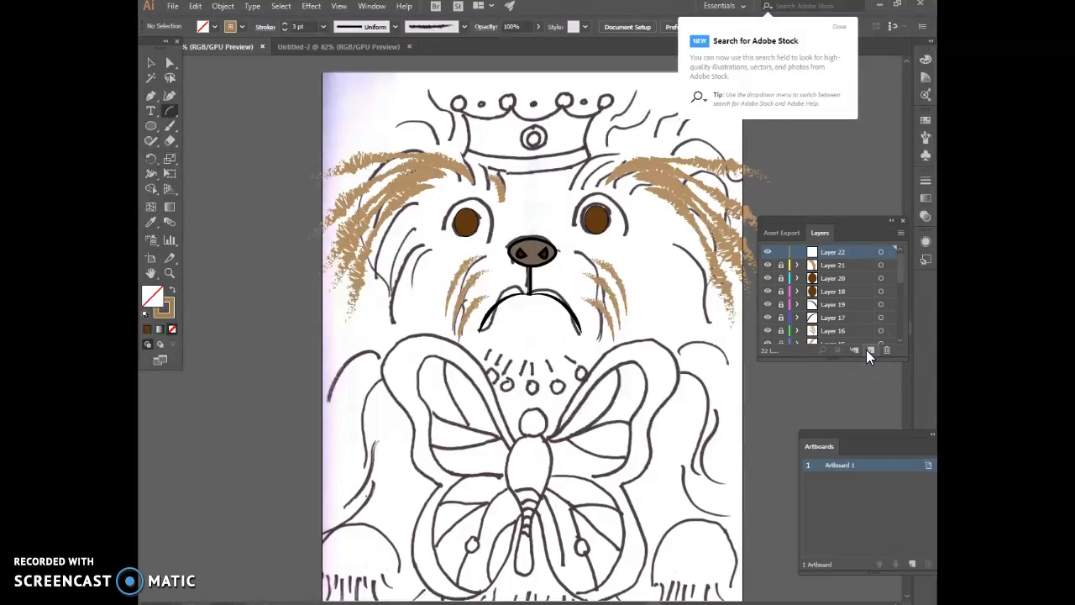
left_click(195, 7)
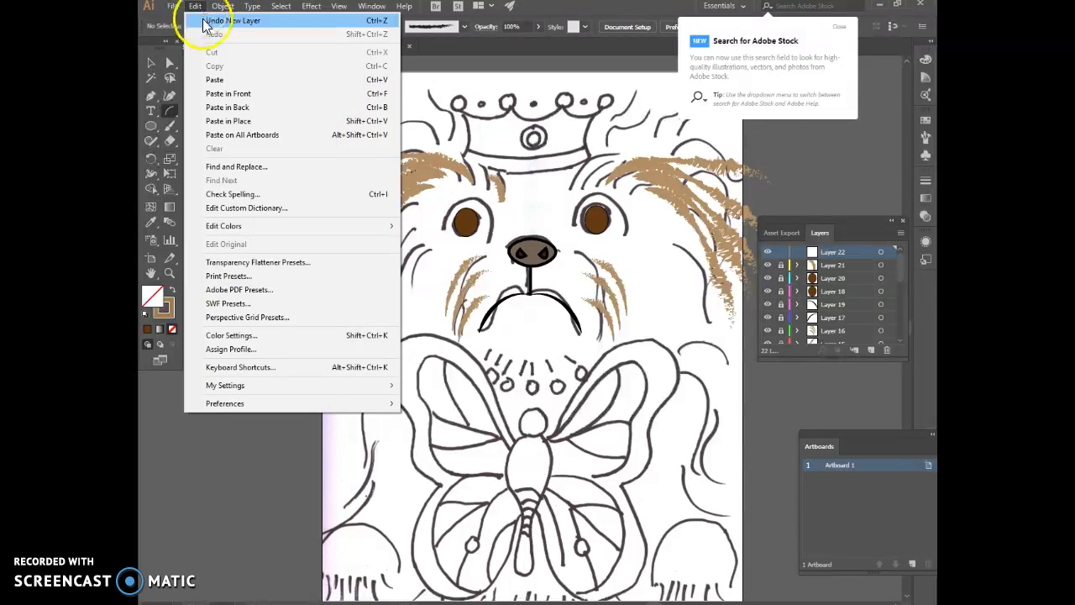
left_click(215, 94)
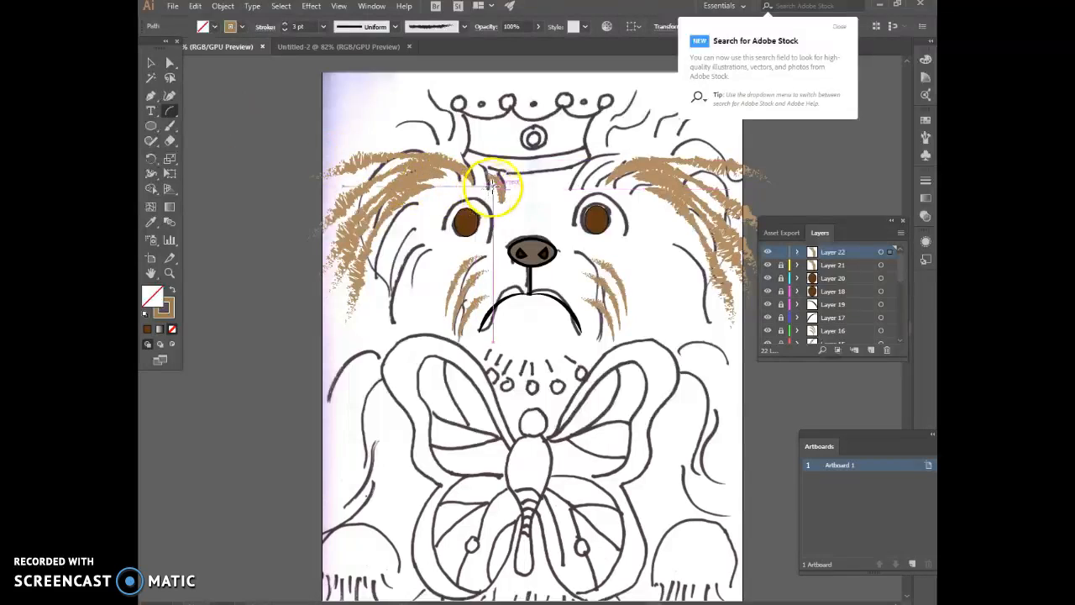
mouse_move(500, 188)
left_mouse_down()
mouse_move(485, 178)
mouse_move(492, 194)
mouse_move(473, 173)
left_mouse_up()
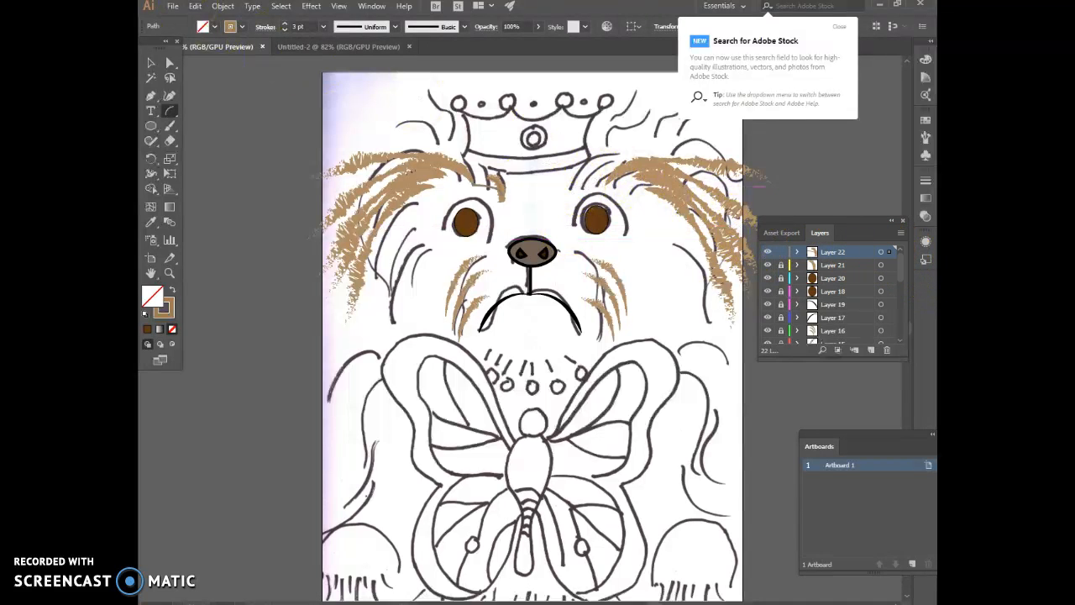
left_click(195, 6)
left_click(197, 22)
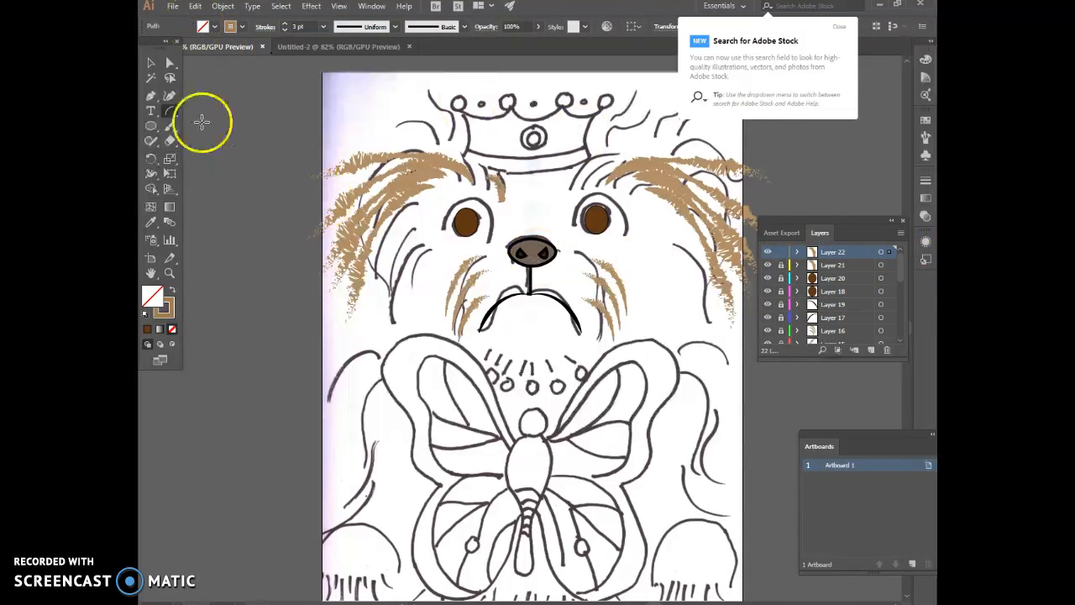
Step: Move the copied arc on Layer 22 up and outward, beside the original fur stroke above the left eye
left_click(152, 60)
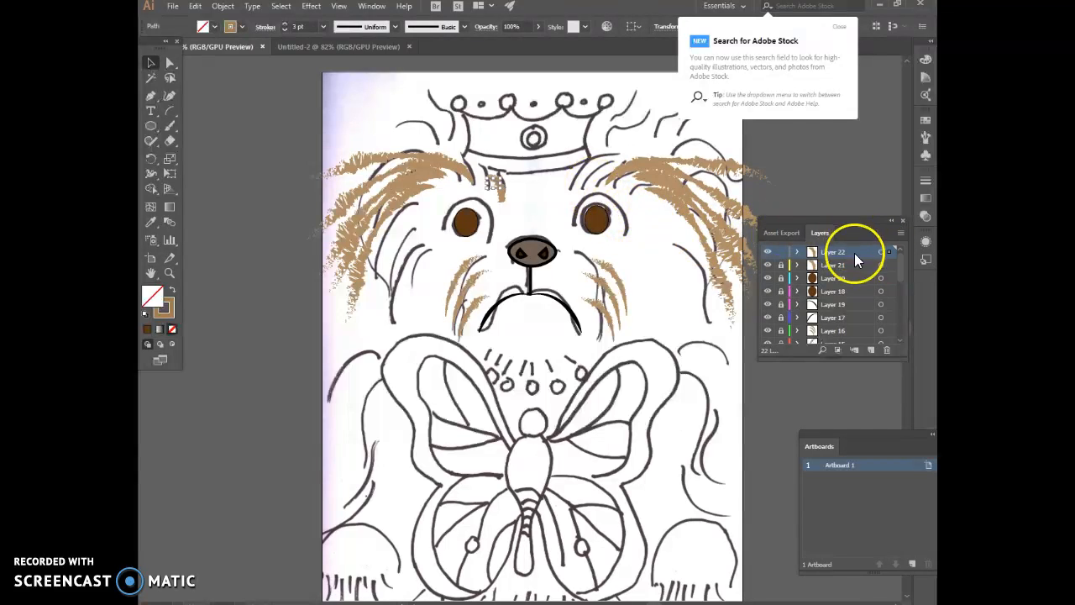
left_click(879, 253)
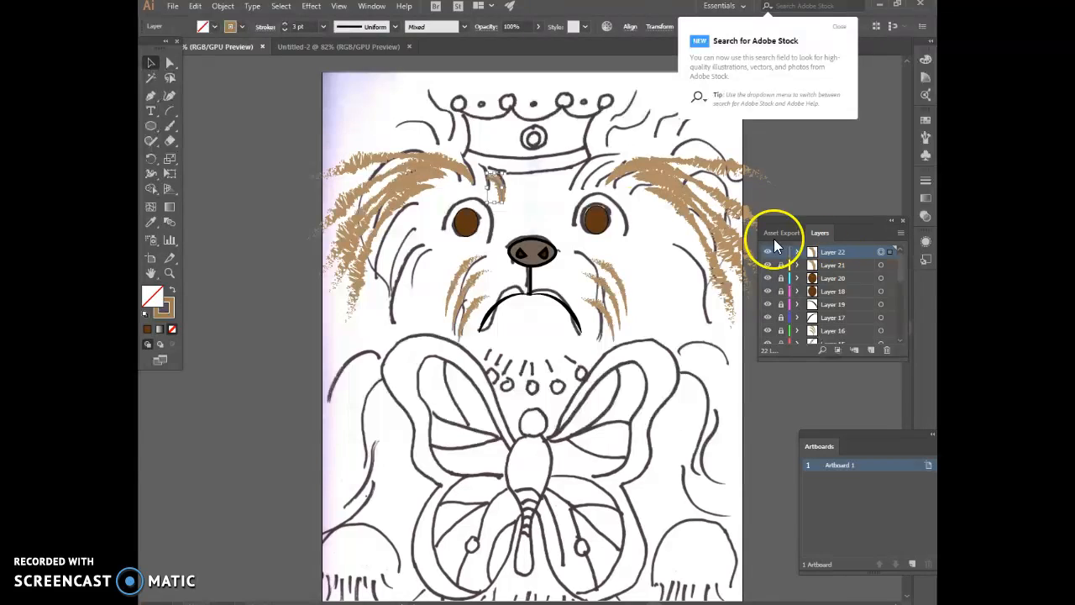
mouse_move(501, 194)
left_mouse_down()
mouse_move(472, 180)
mouse_move(486, 173)
left_mouse_up()
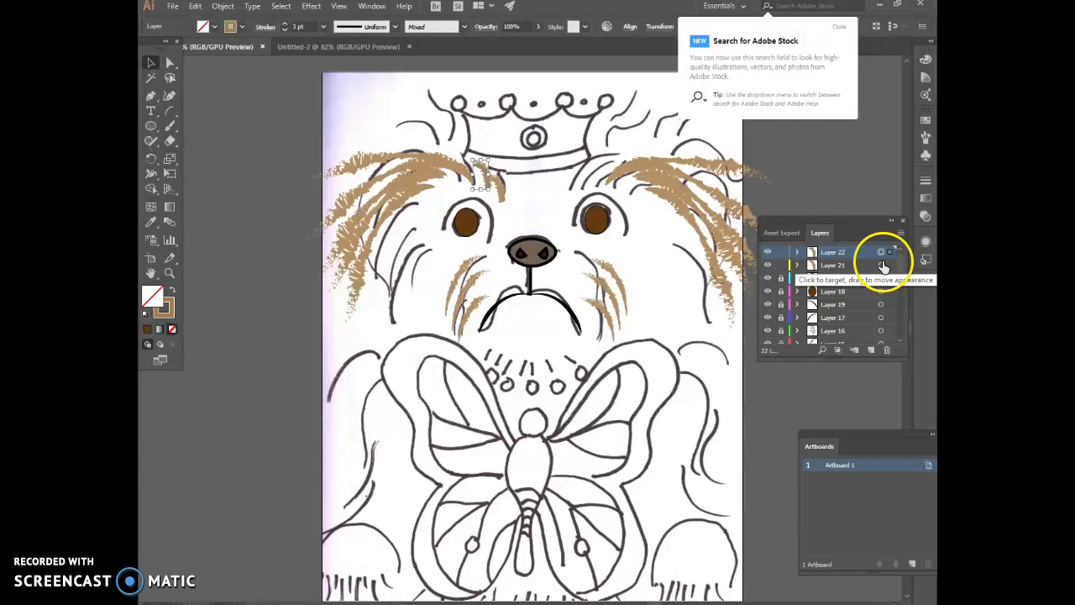
Step: Copy the brushed arcs of Layers 21 and 22 together and paste them on a new layer, locking both source layers
left_click(880, 265)
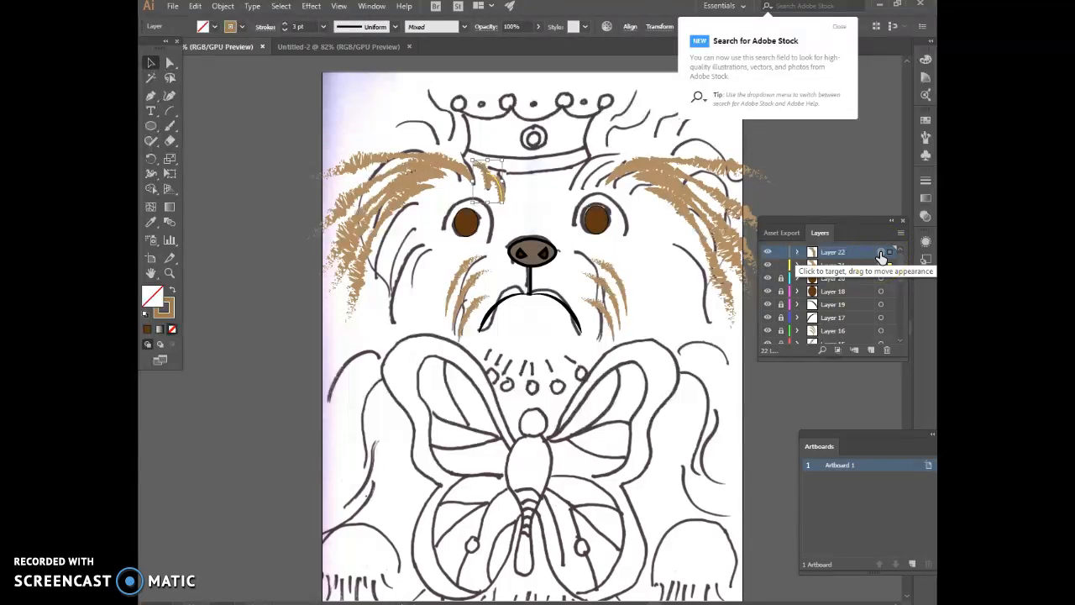
left_click(195, 8)
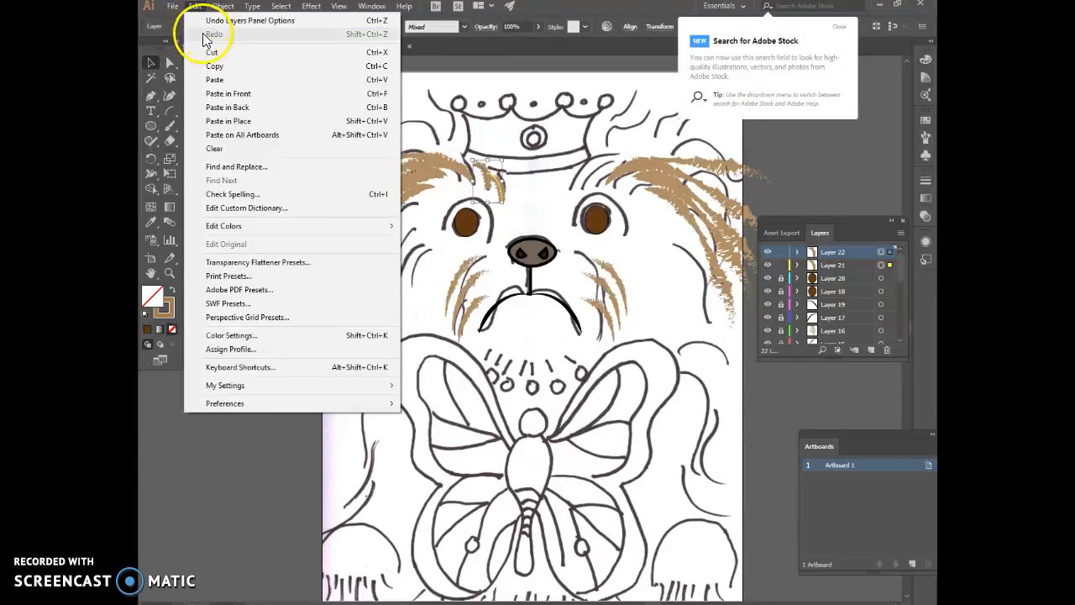
left_click(214, 67)
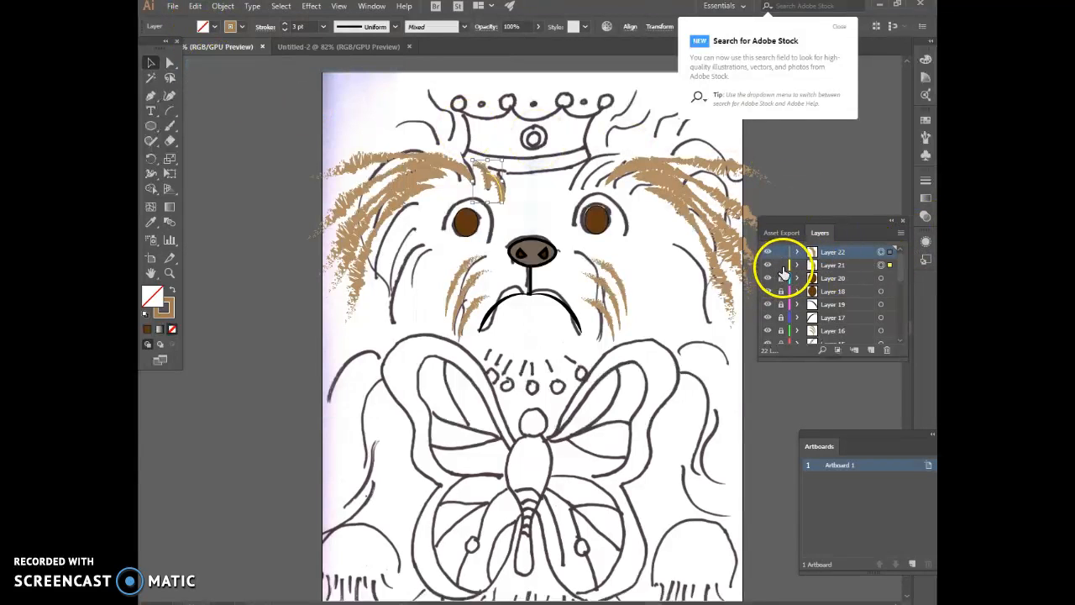
left_click(781, 252)
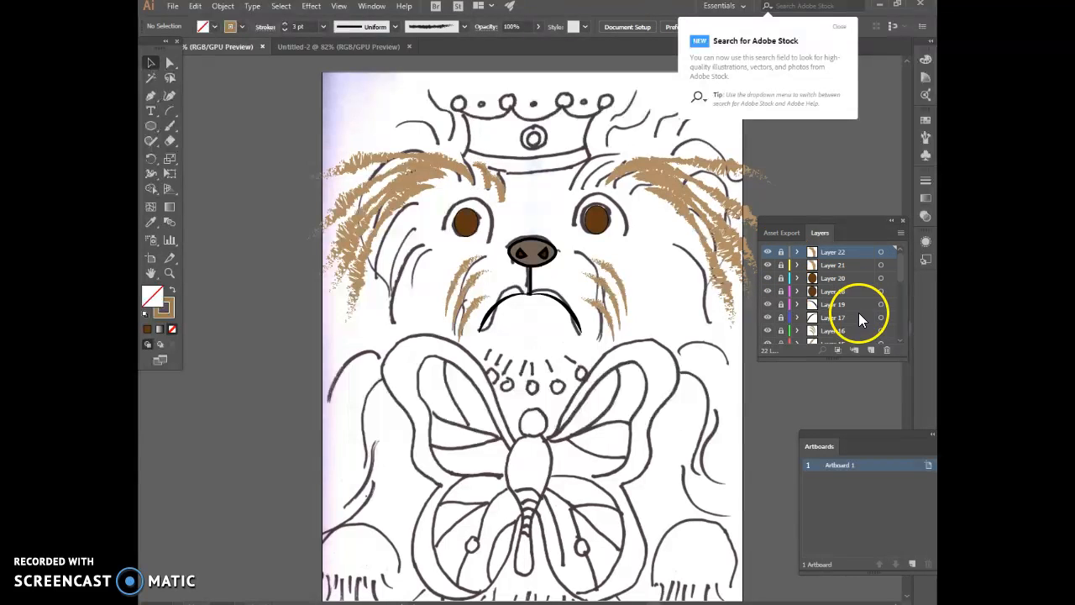
left_click(870, 351)
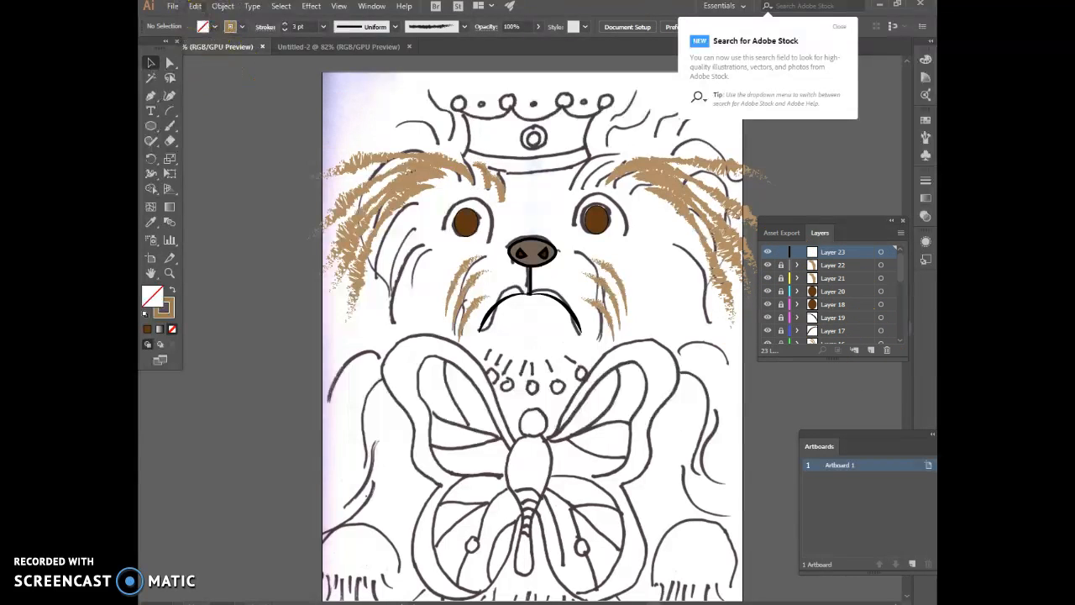
left_click(196, 7)
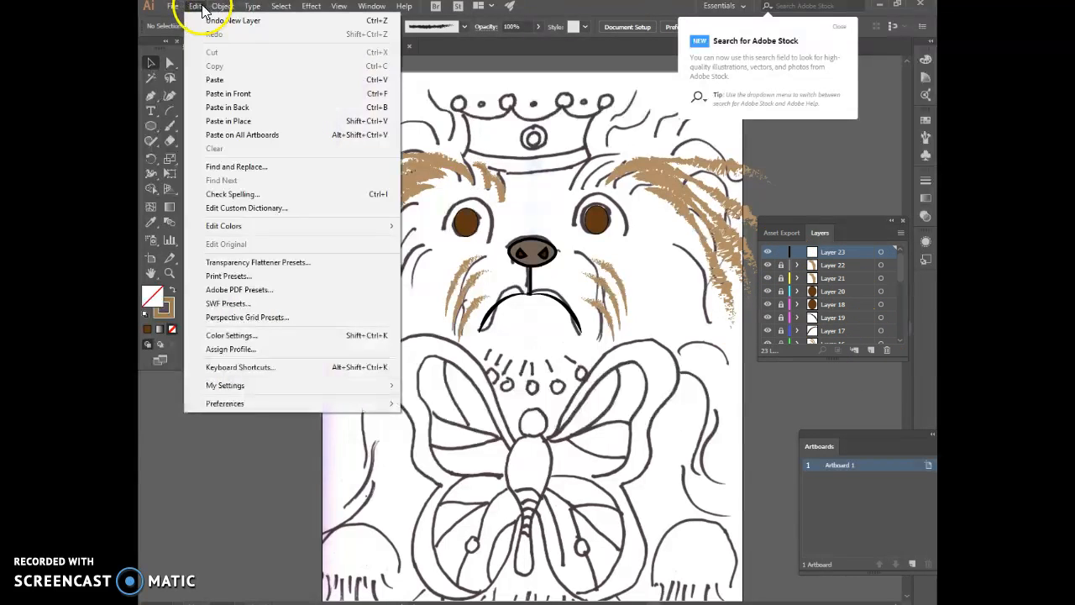
left_click(214, 79)
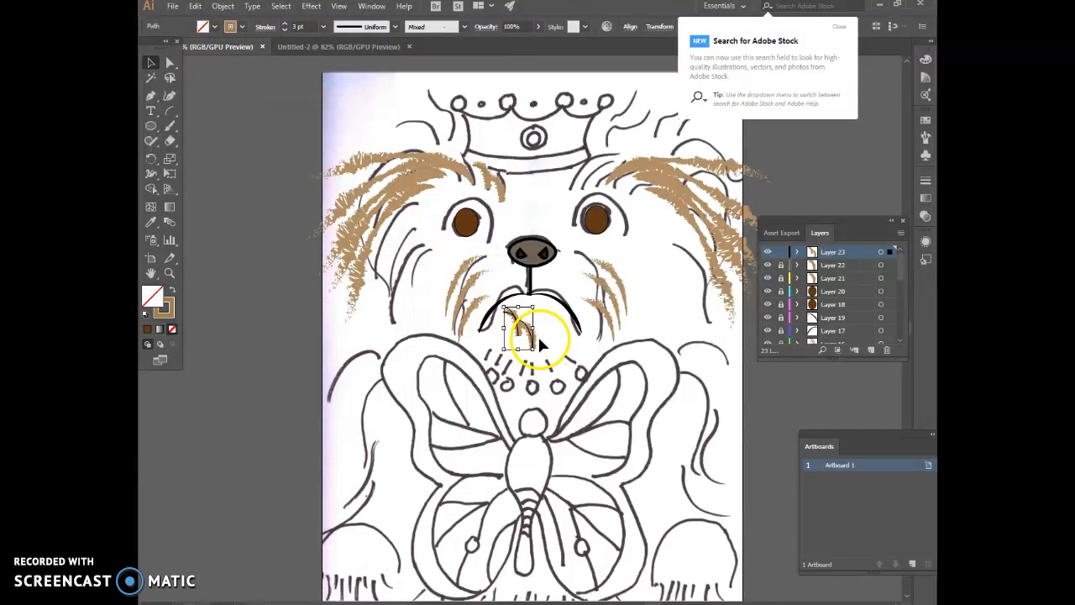
Step: Reflect the pasted arcs across the vertical axis and place them over the fur lines above the right eye
left_click(223, 6)
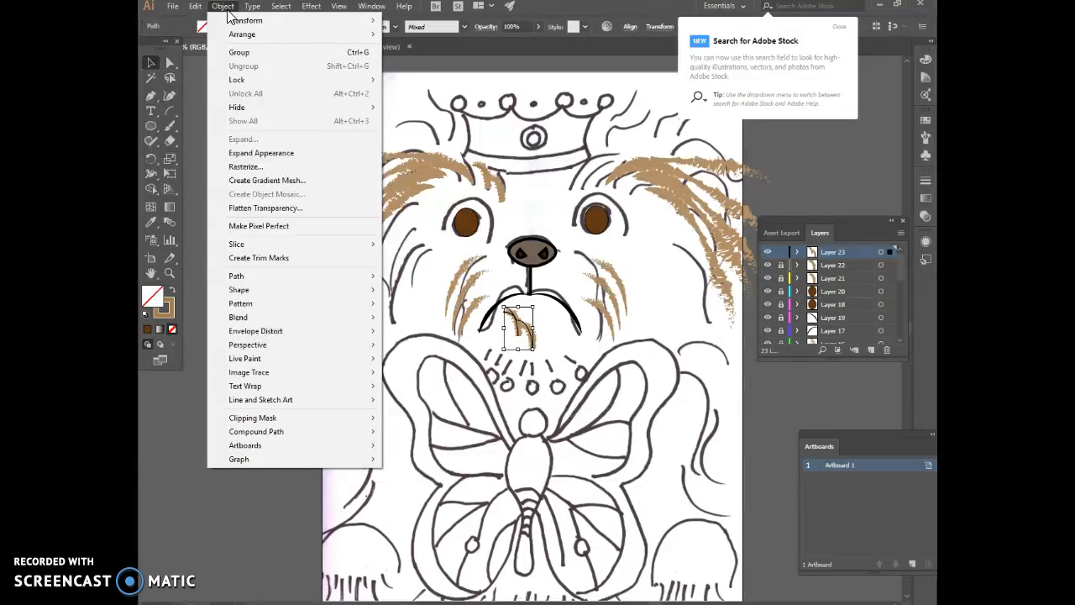
mouse_move(233, 23)
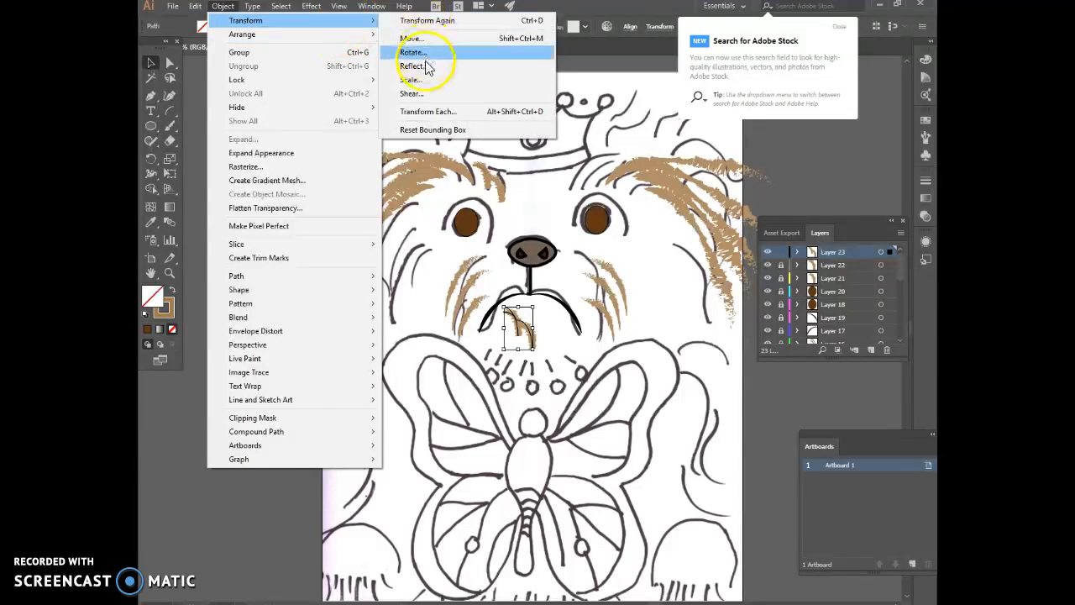
left_click(420, 65)
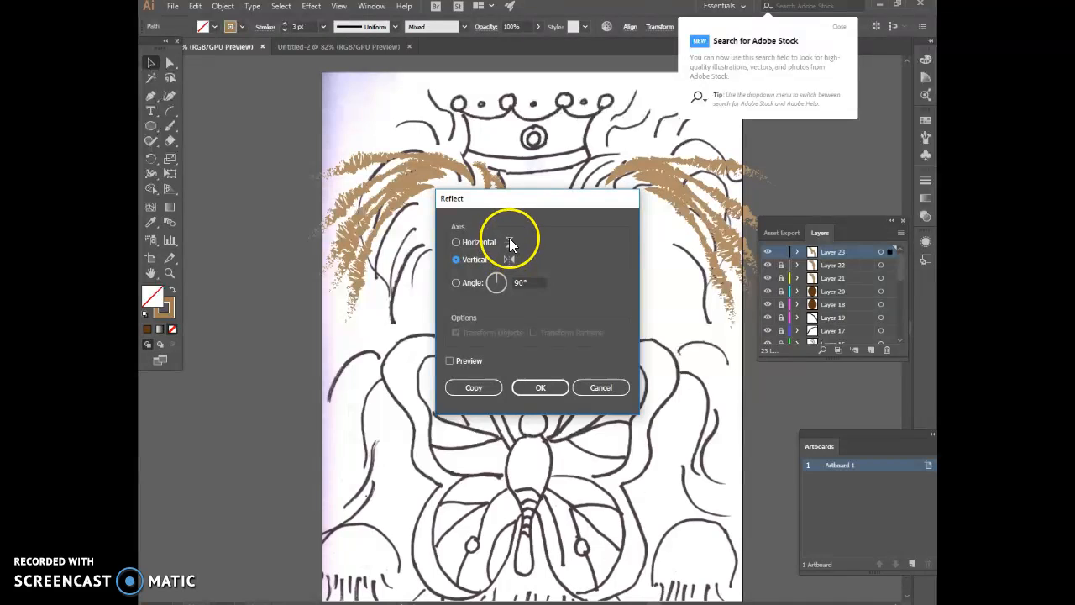
left_click(543, 392)
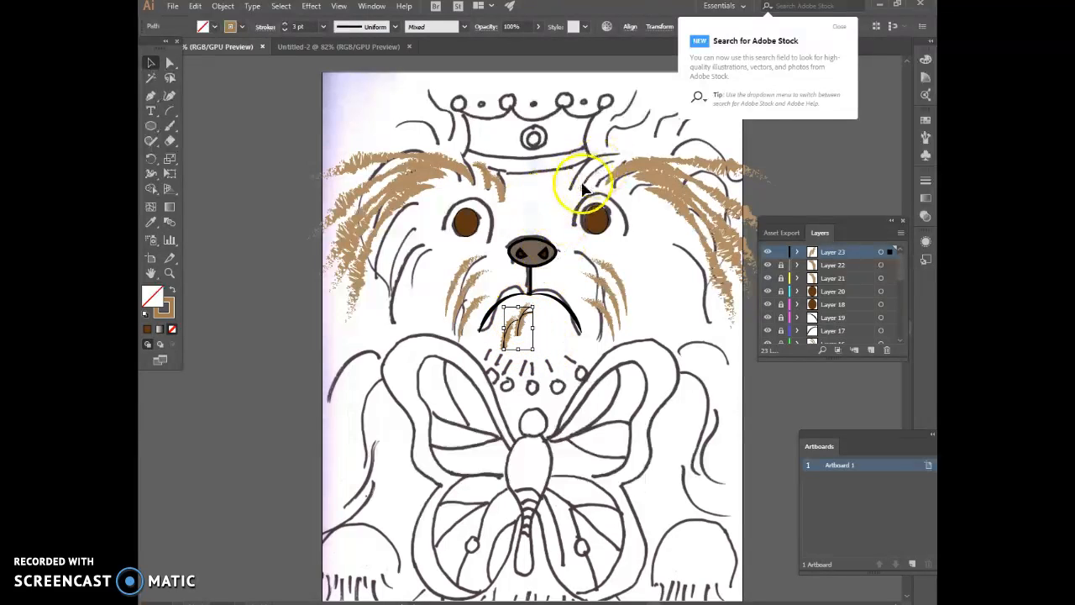
left_click_drag(521, 330, 598, 180)
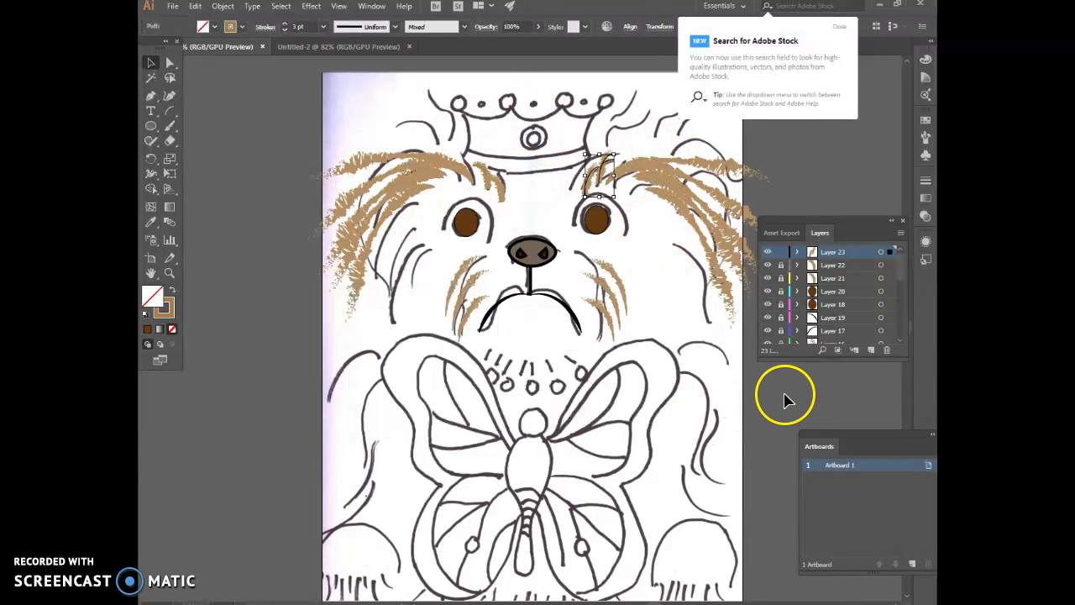
Step: Dismiss the Adobe Stock tip, make Layer 6 with the tan face shape visible, and lock Layer 23
left_click(839, 28)
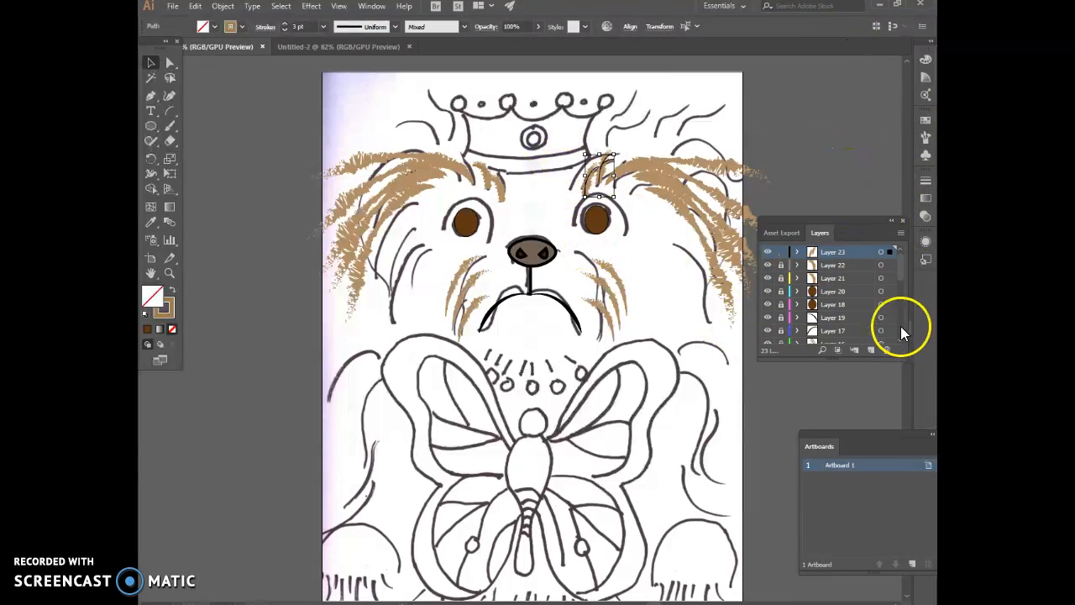
left_click_drag(902, 265, 904, 334)
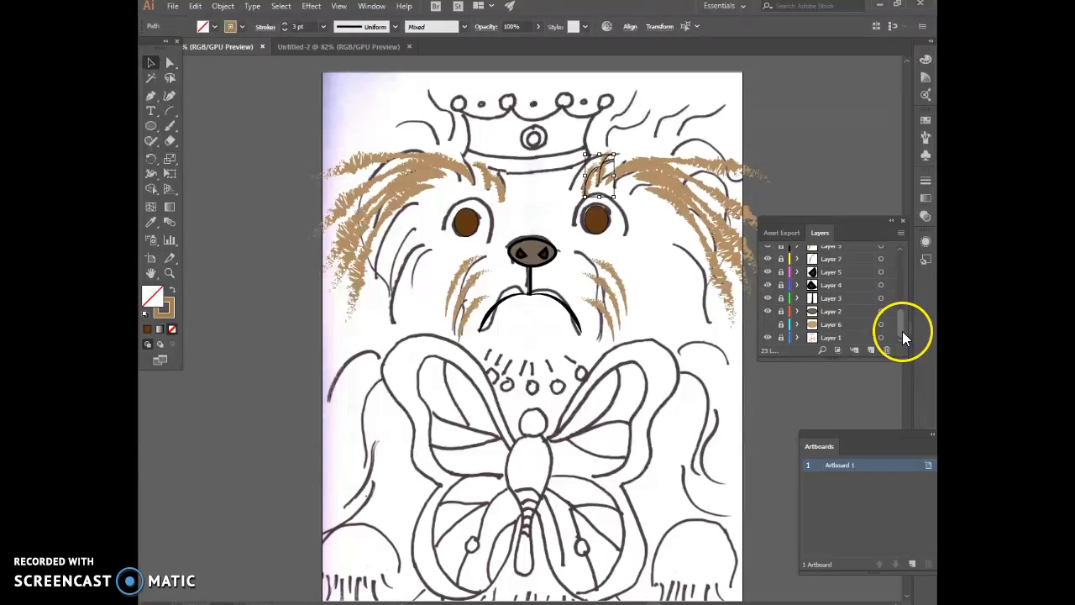
left_click(767, 324)
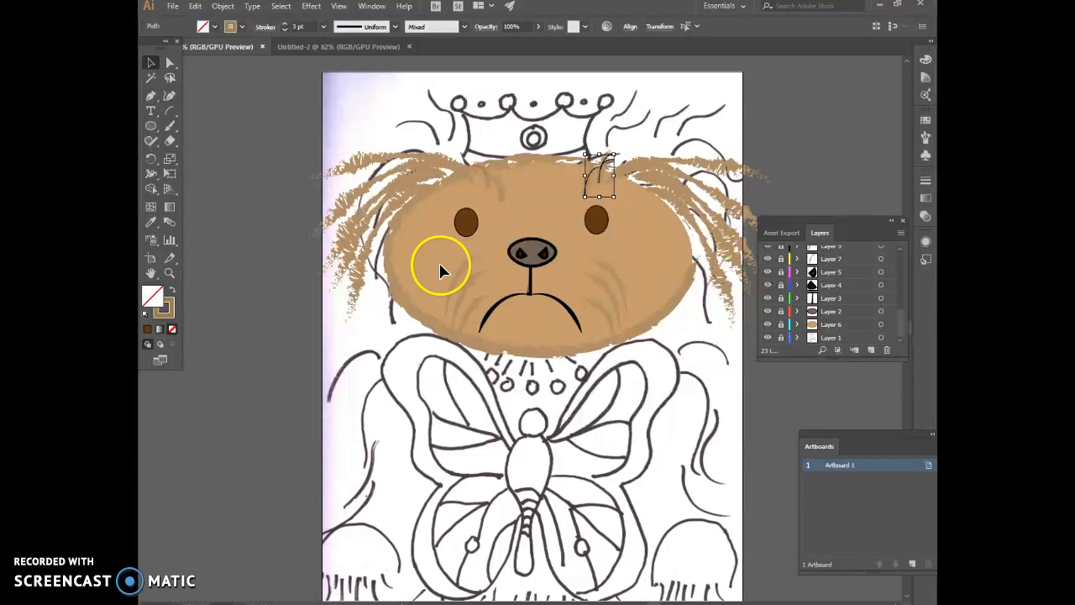
left_click_drag(898, 323, 901, 248)
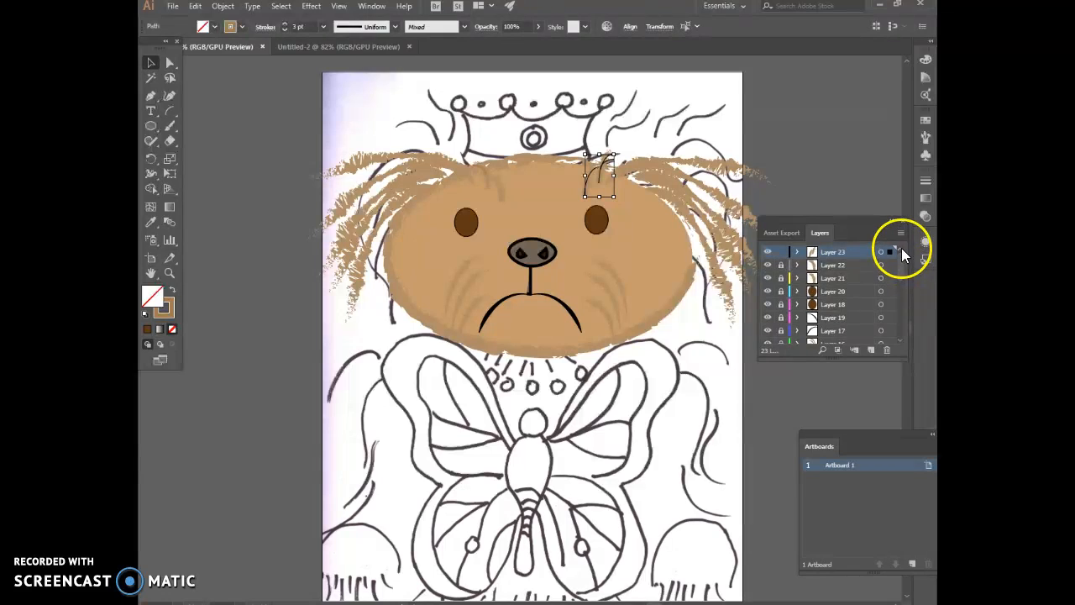
left_click(778, 252)
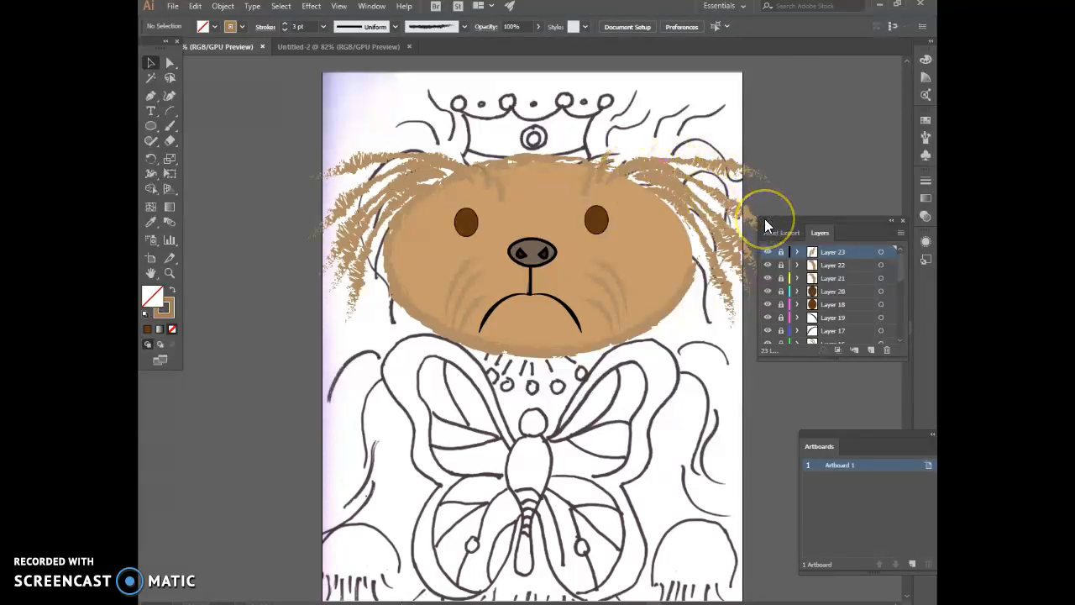
Step: Create a new empty layer directly above Layer 6, beneath the facial features
mouse_move(706, 227)
left_mouse_down()
mouse_move(468, 216)
mouse_move(456, 227)
mouse_move(601, 220)
mouse_move(622, 185)
mouse_move(506, 235)
mouse_move(514, 264)
left_mouse_up()
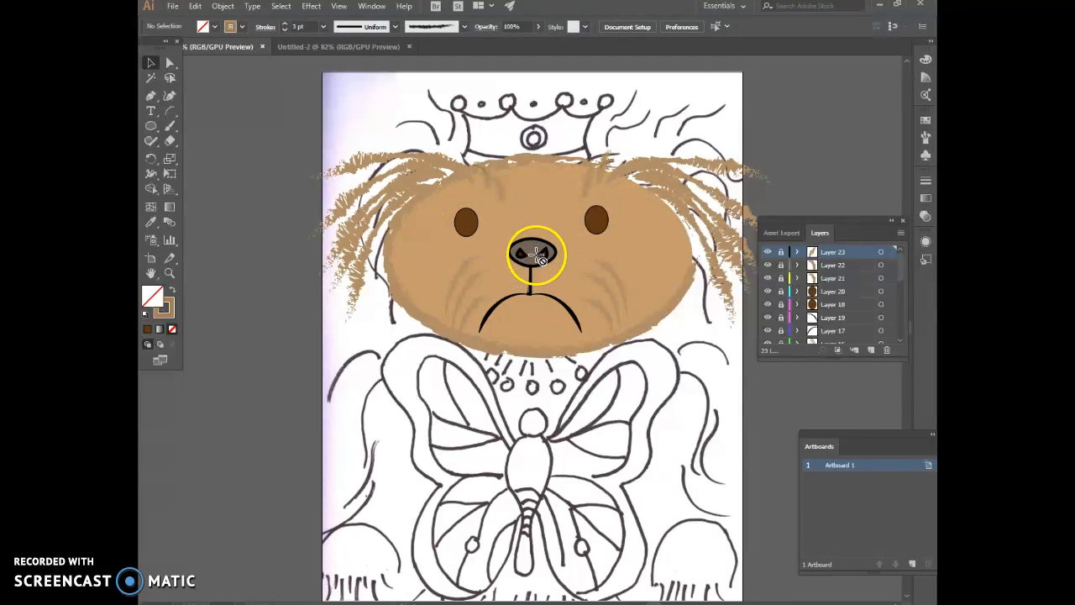
left_click_drag(902, 267, 906, 334)
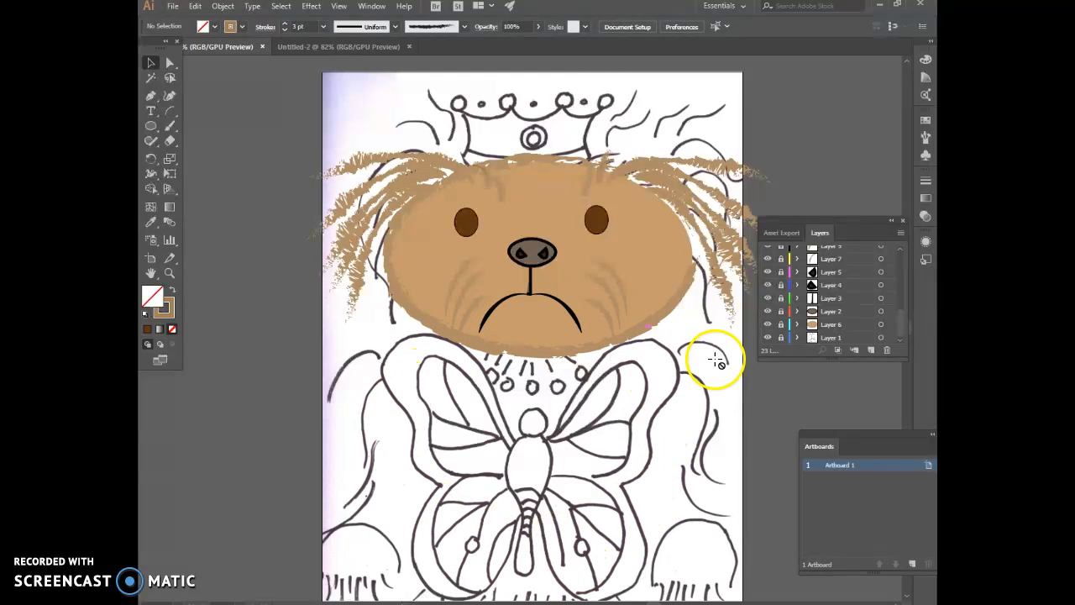
left_click(853, 324)
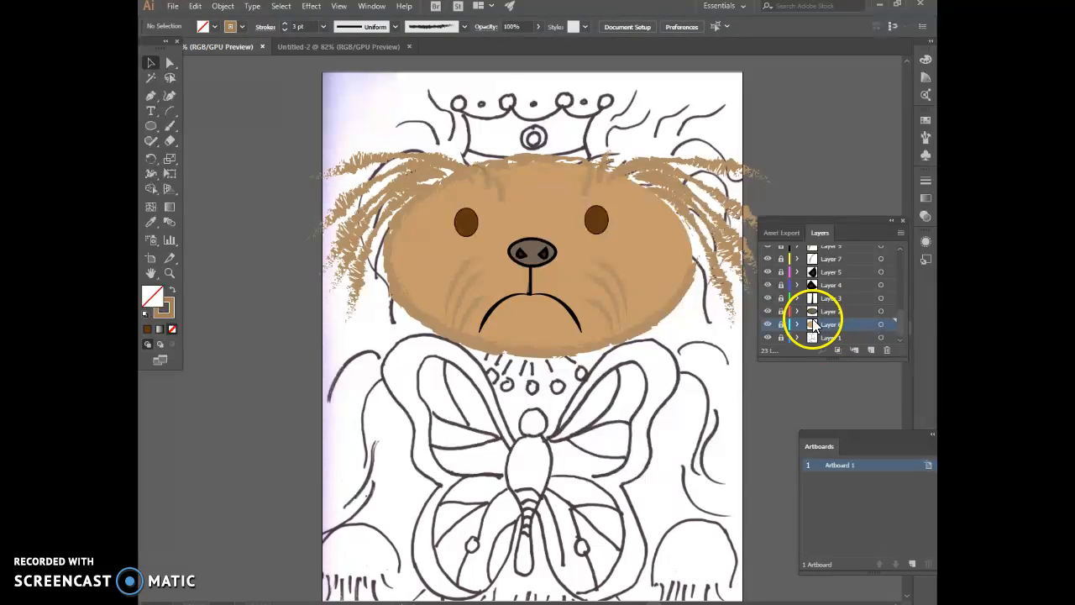
left_click(871, 351)
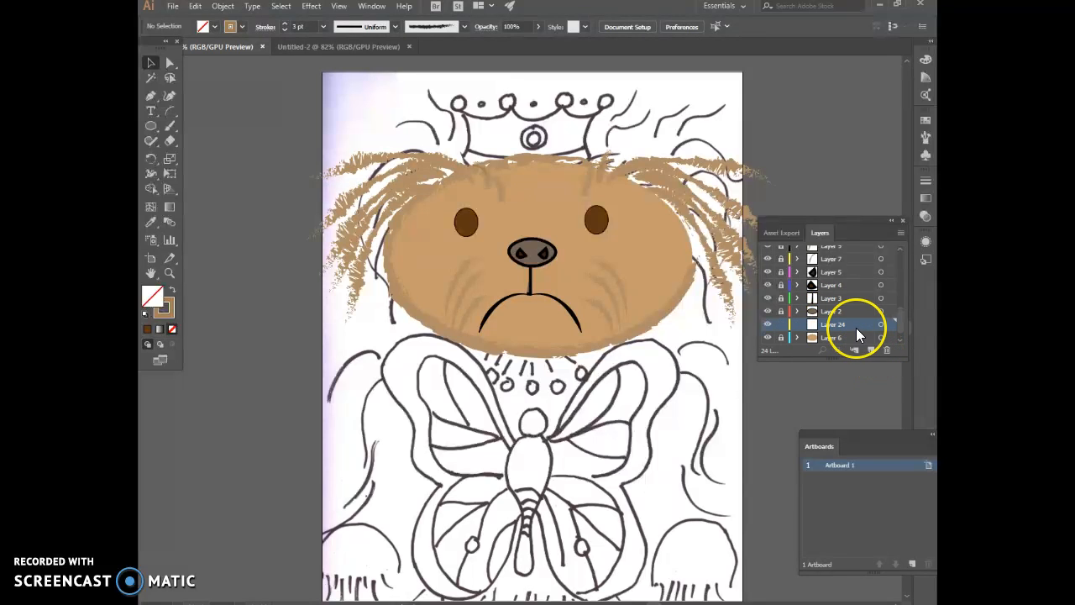
left_click(149, 98)
left_click(152, 161)
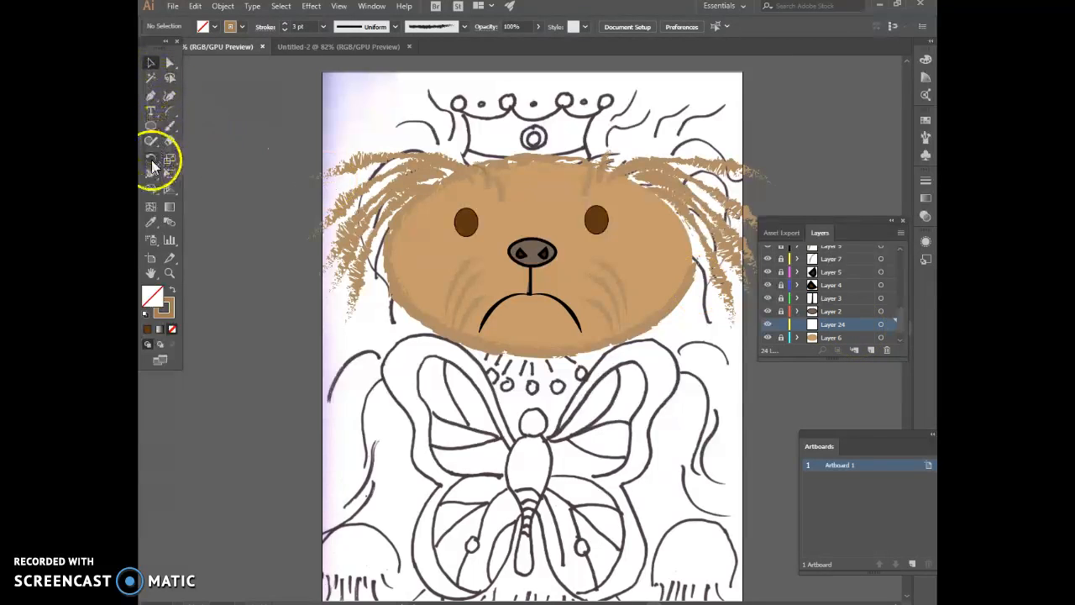
left_click(171, 128)
left_click(153, 143)
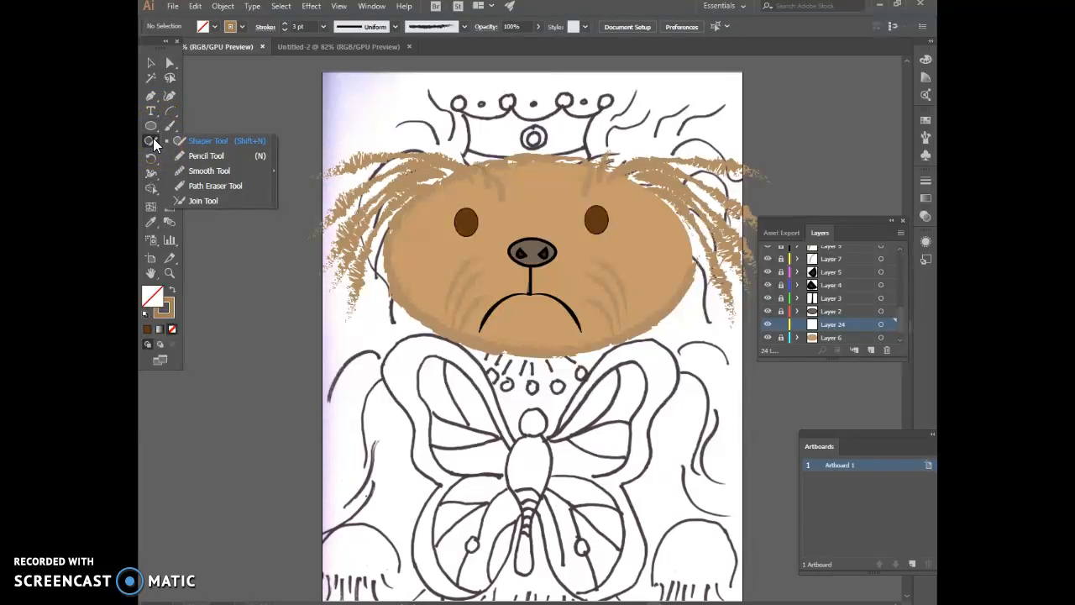
left_click(154, 131)
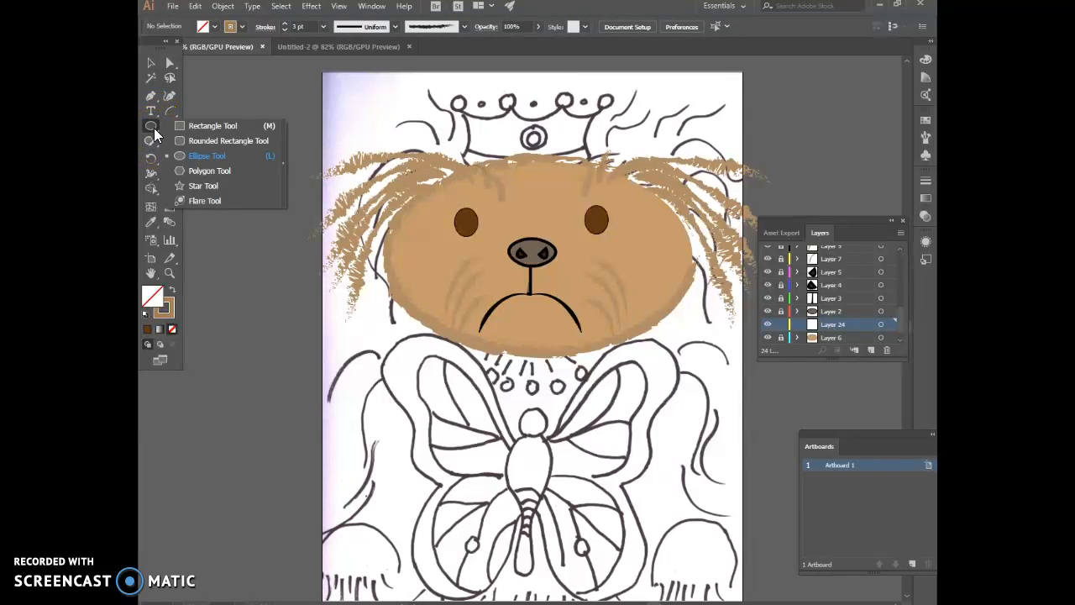
left_click(169, 113)
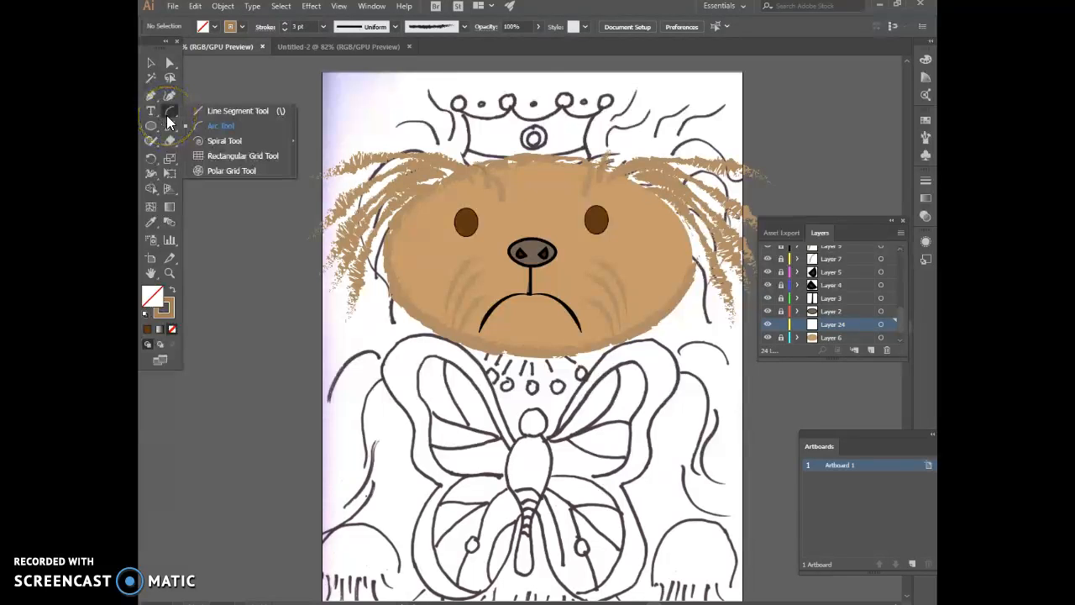
left_click(168, 97)
left_click(167, 80)
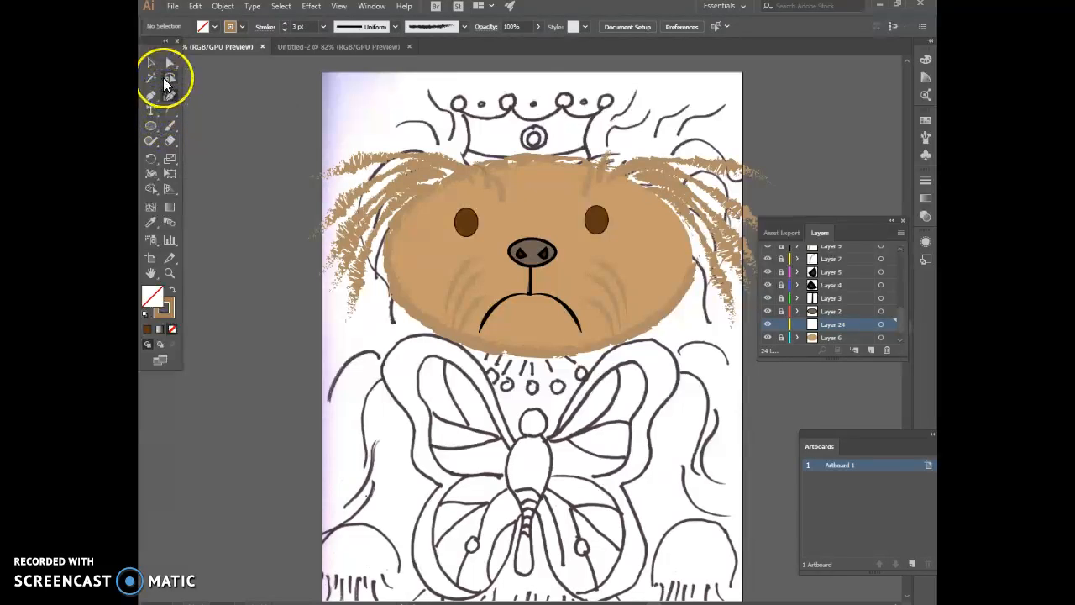
left_click(166, 145)
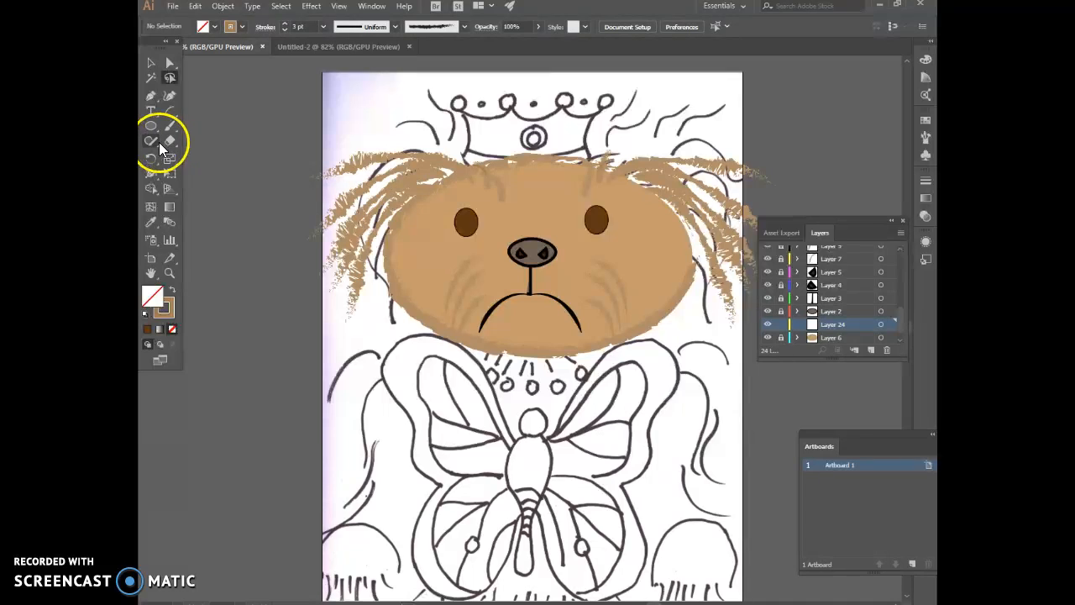
left_click(155, 142)
left_click(169, 127)
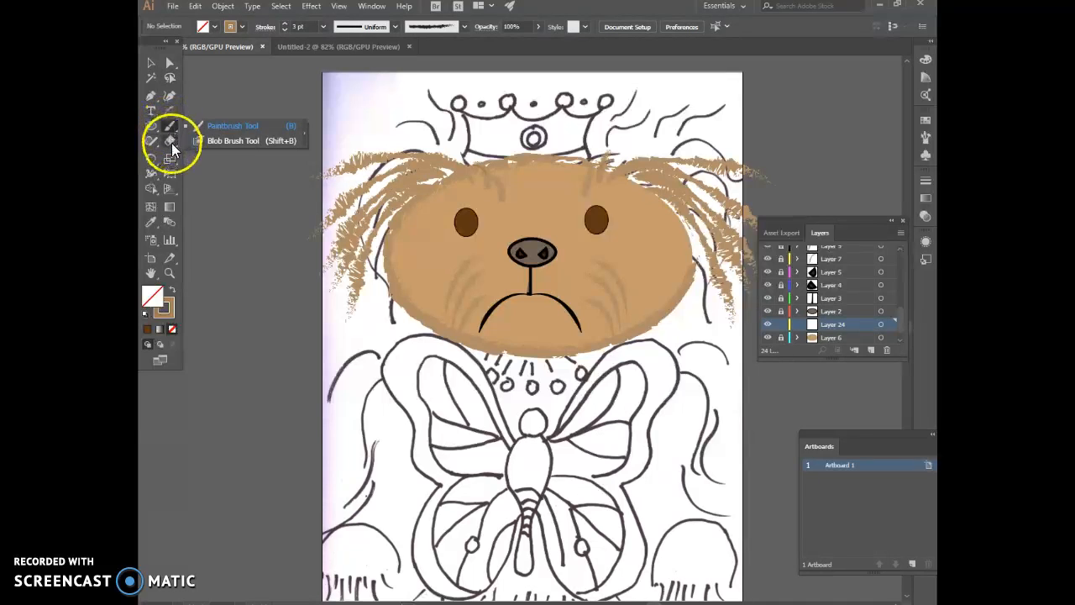
left_click(171, 144)
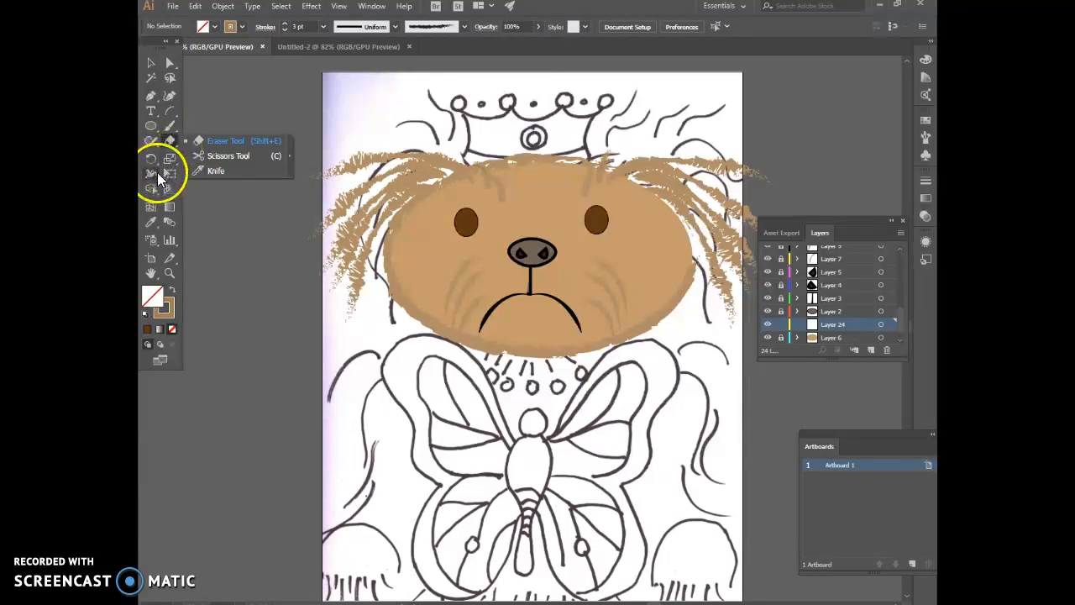
left_click(157, 172)
Step: Sample the tan face shape with the Eyedropper to set the fill to C69C6D with a 5 pt brushed stroke
left_click(150, 221)
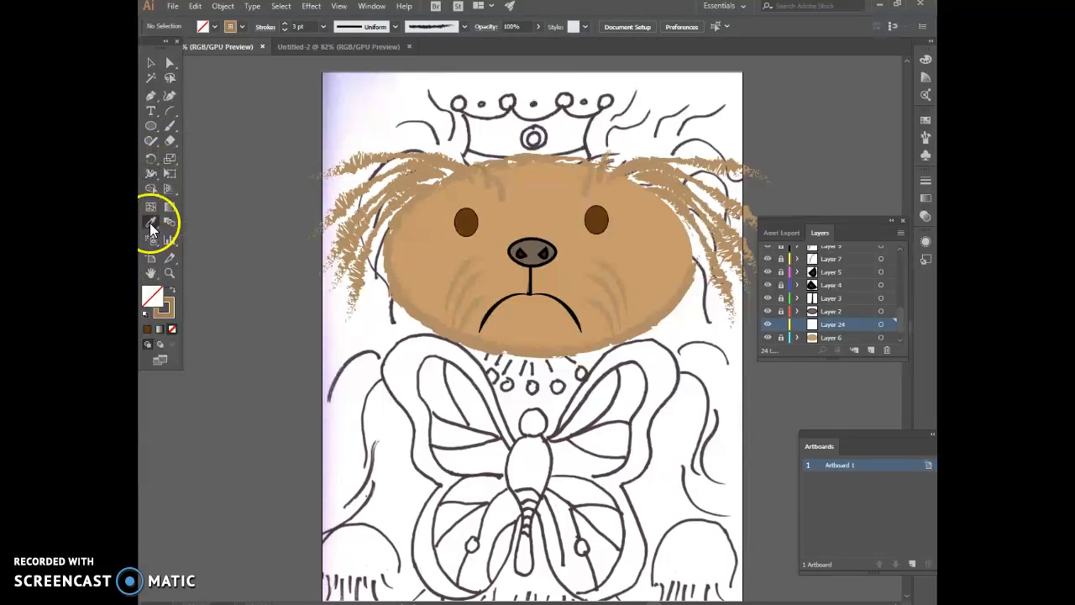
left_click(558, 207)
left_click(165, 308)
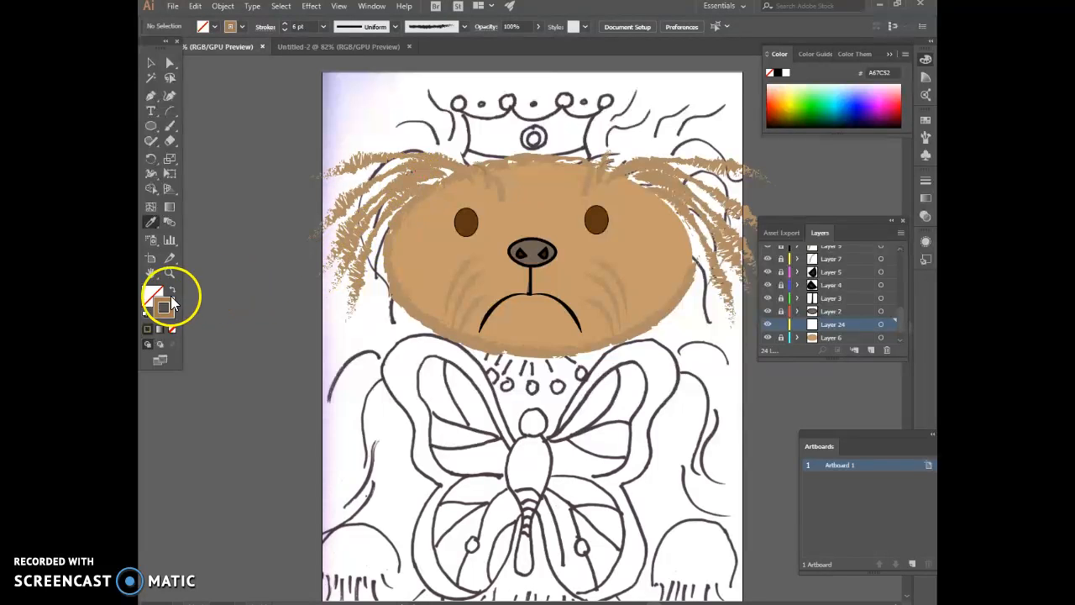
left_click(427, 211)
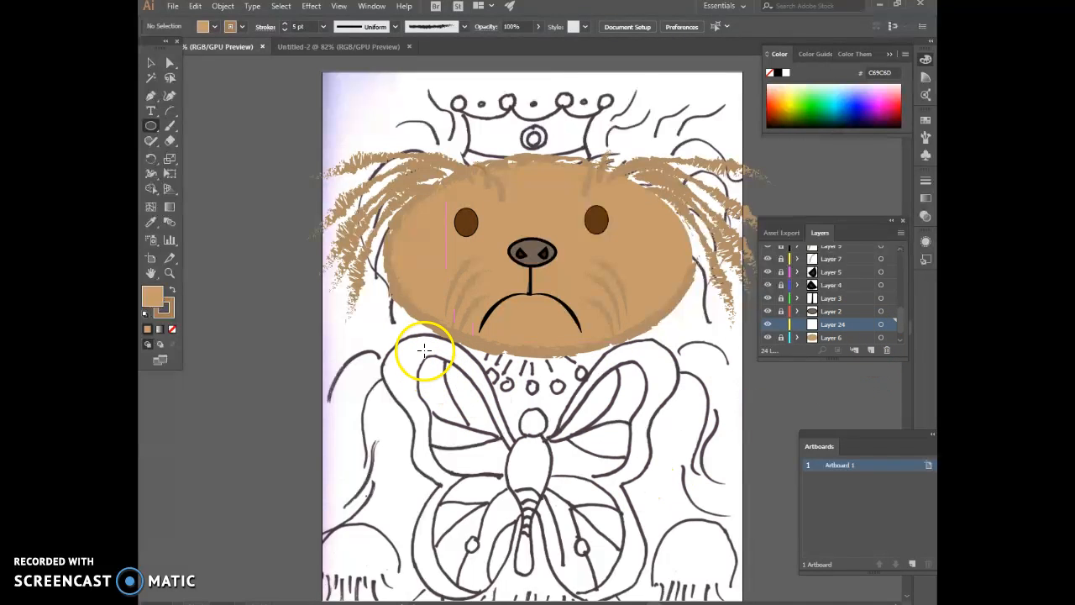
Step: Draw a large tan ellipse for the dog's body over the butterfly and centre it beneath the face
mouse_move(422, 340)
left_mouse_down()
mouse_move(653, 576)
mouse_move(679, 583)
mouse_move(673, 595)
mouse_move(657, 534)
left_mouse_up()
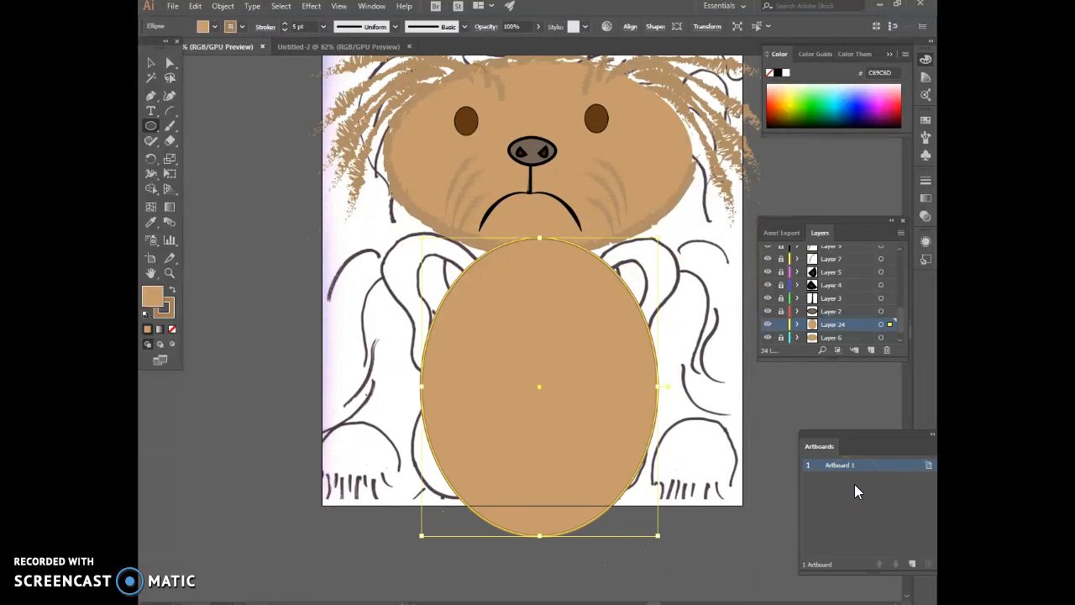
left_click(151, 63)
left_click_drag(543, 368, 521, 355)
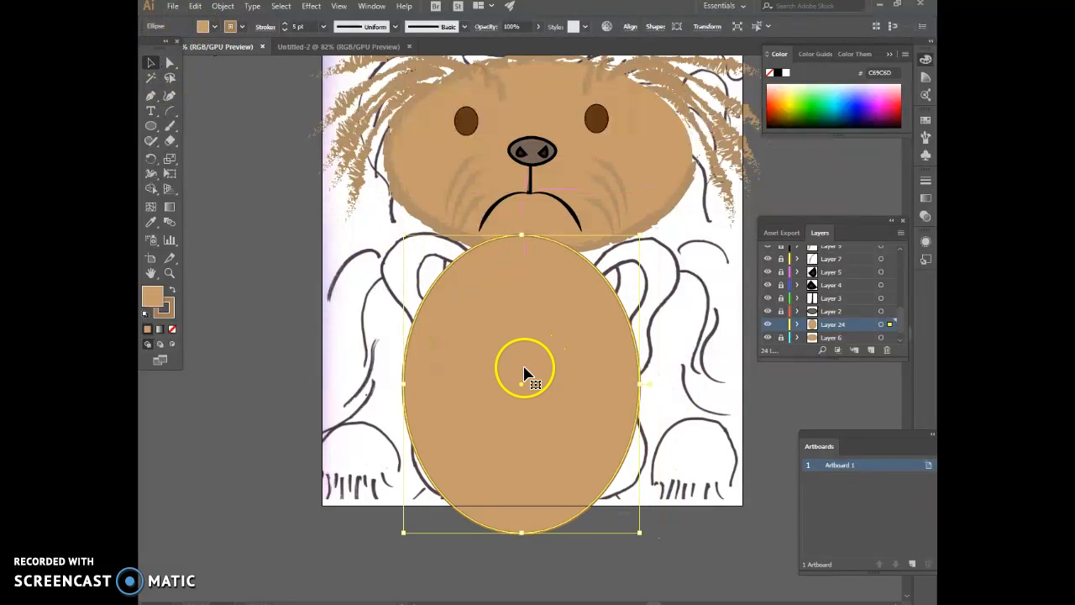
mouse_move(520, 352)
left_mouse_down()
mouse_move(526, 343)
mouse_move(530, 356)
left_mouse_up()
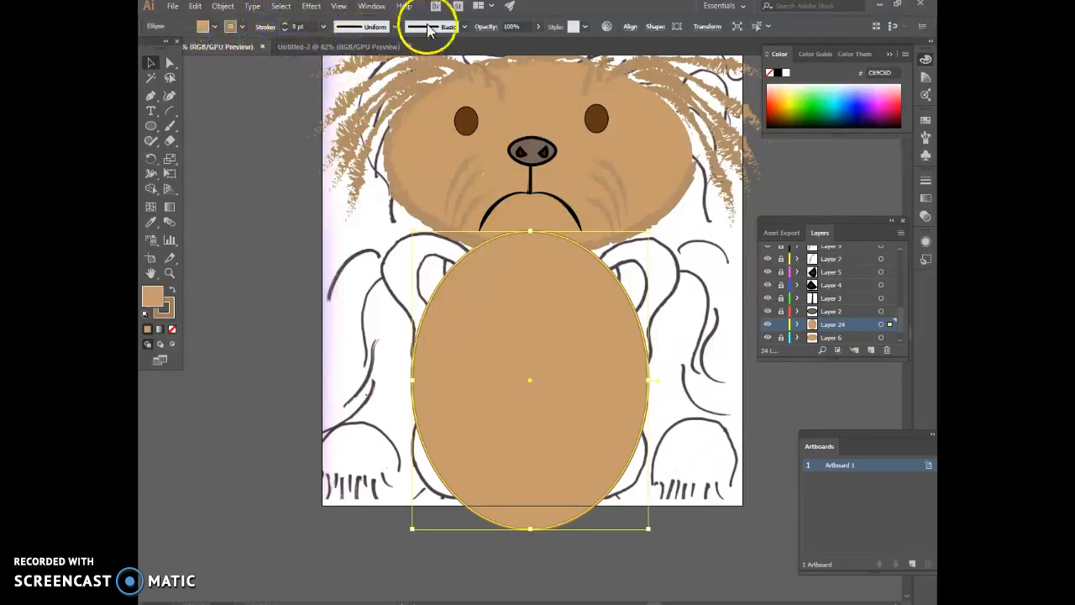
Step: Give the body ellipse the rough charcoal-style brush stroke at 6 pt weight
left_click(394, 27)
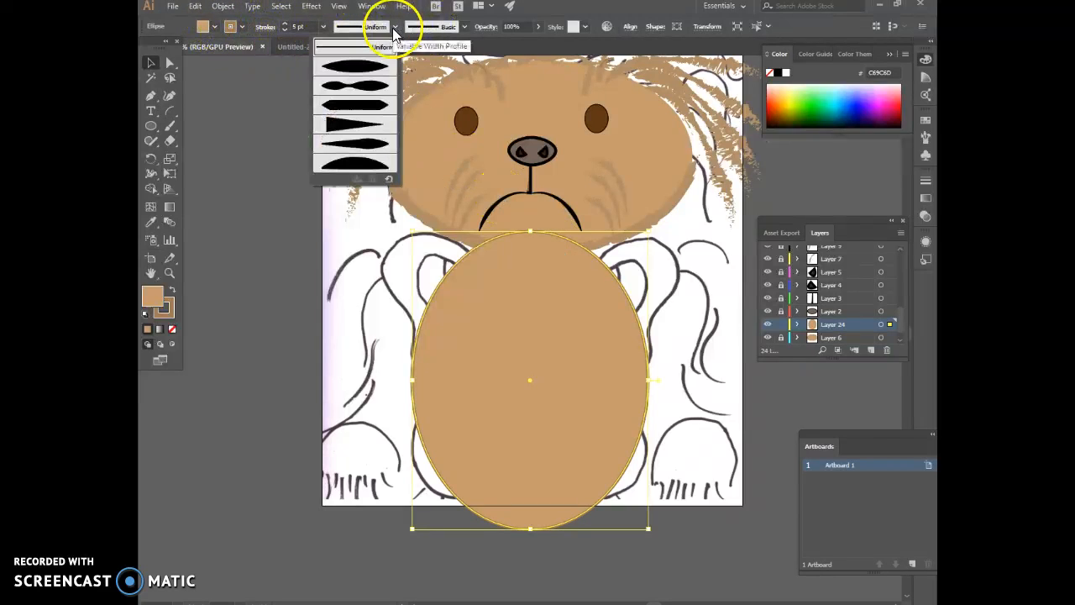
left_click(370, 67)
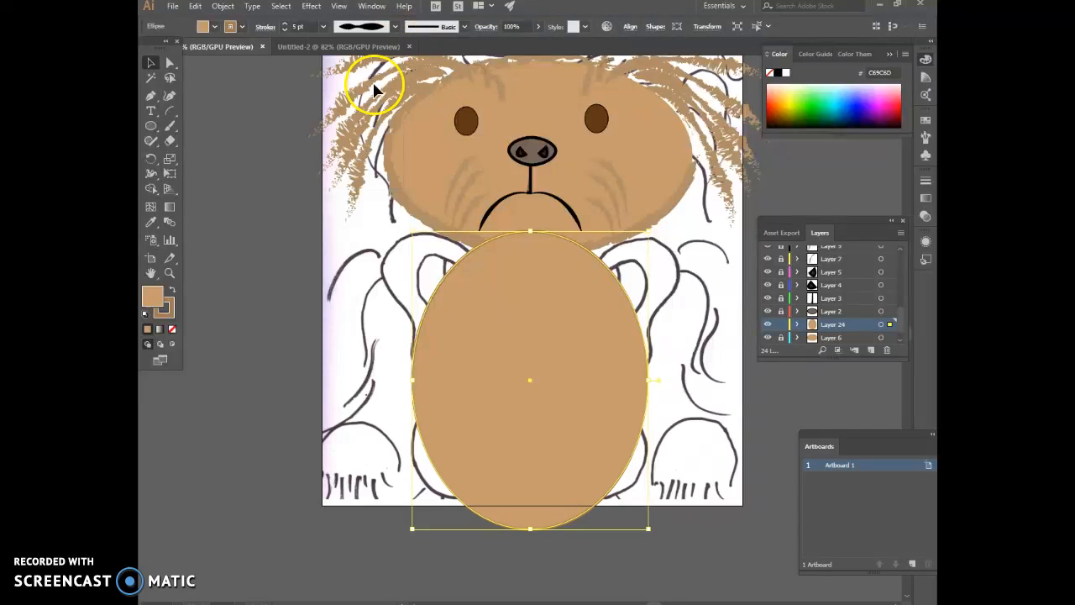
left_click(466, 28)
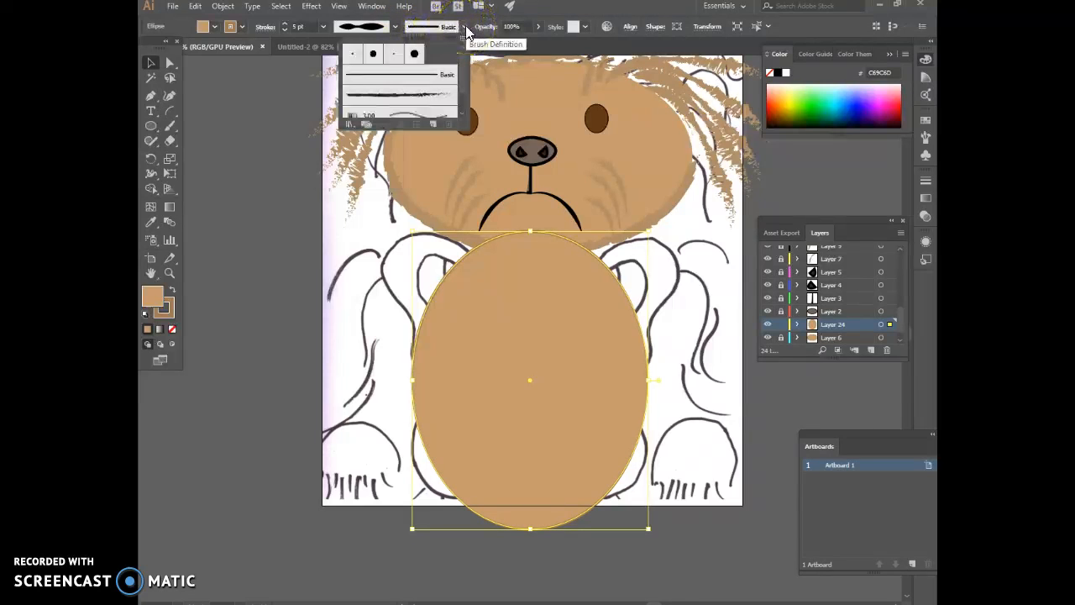
left_click(432, 97)
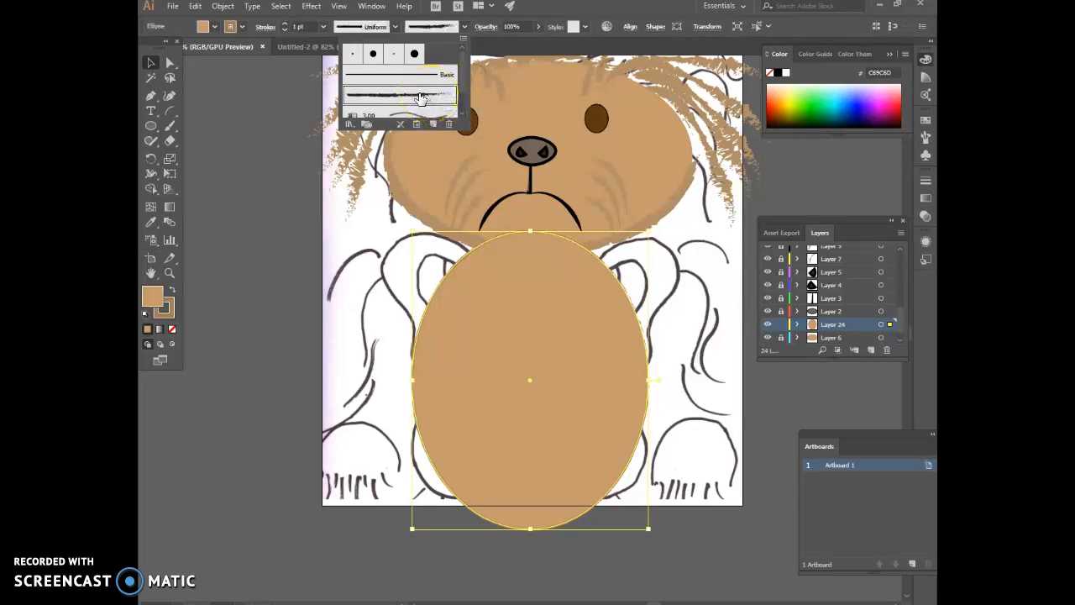
left_click(325, 33)
left_click(324, 27)
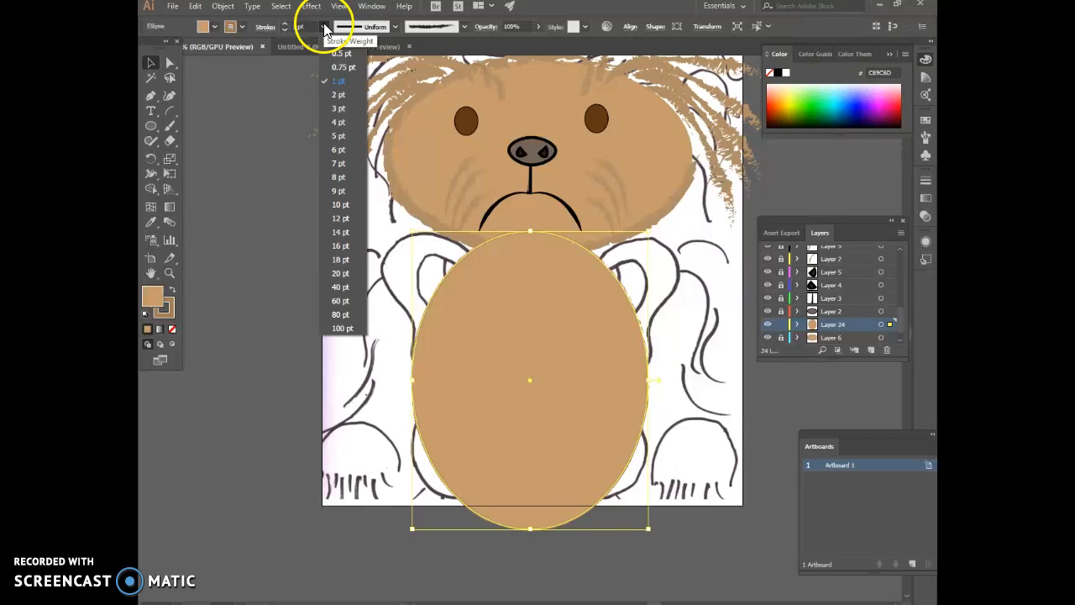
left_click(327, 148)
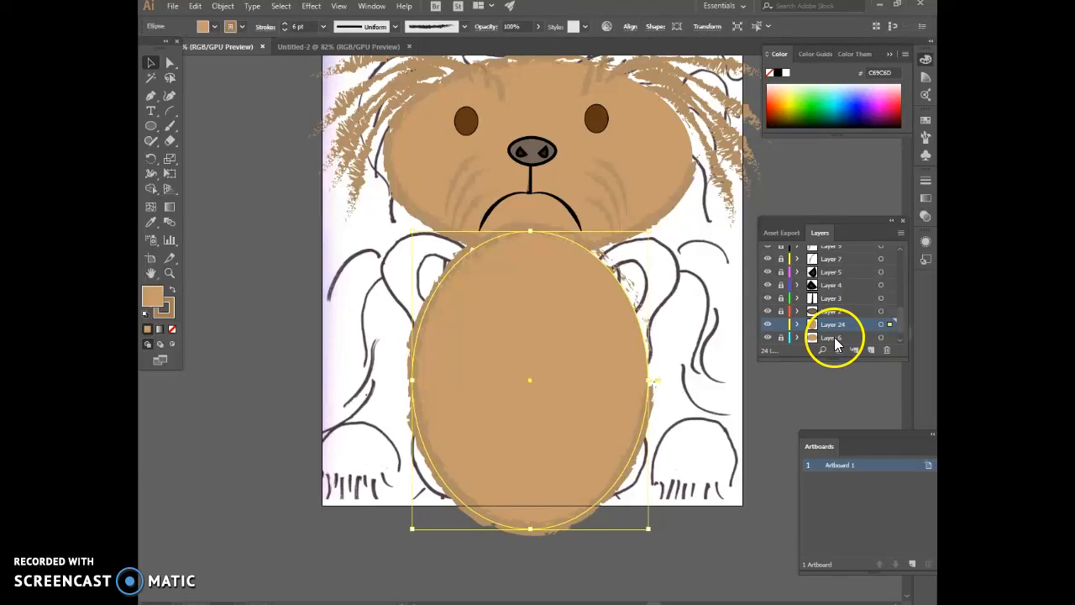
Step: Move Layer 24 beneath Layer 6 and shorten the body ellipse to the page's lower edge, leaving its layer locked
left_click_drag(835, 323, 839, 347)
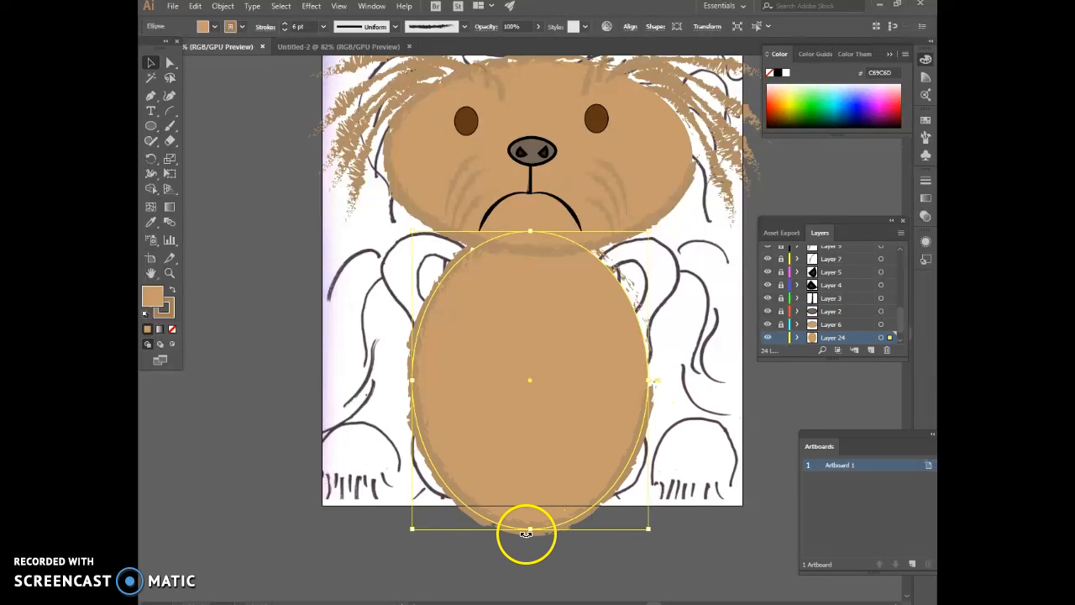
left_click_drag(530, 528, 532, 506)
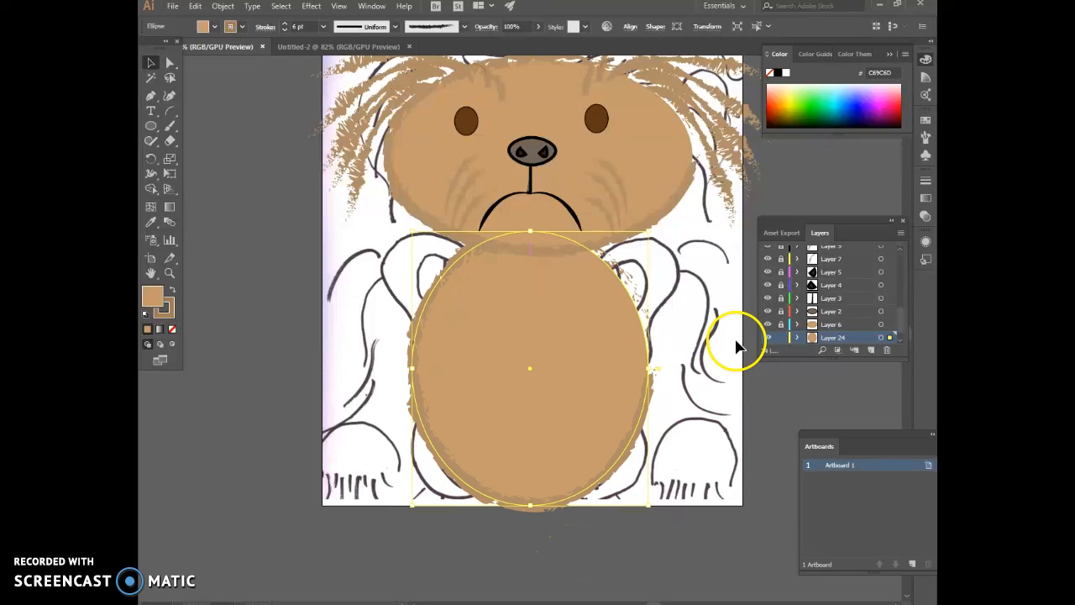
left_click(780, 337)
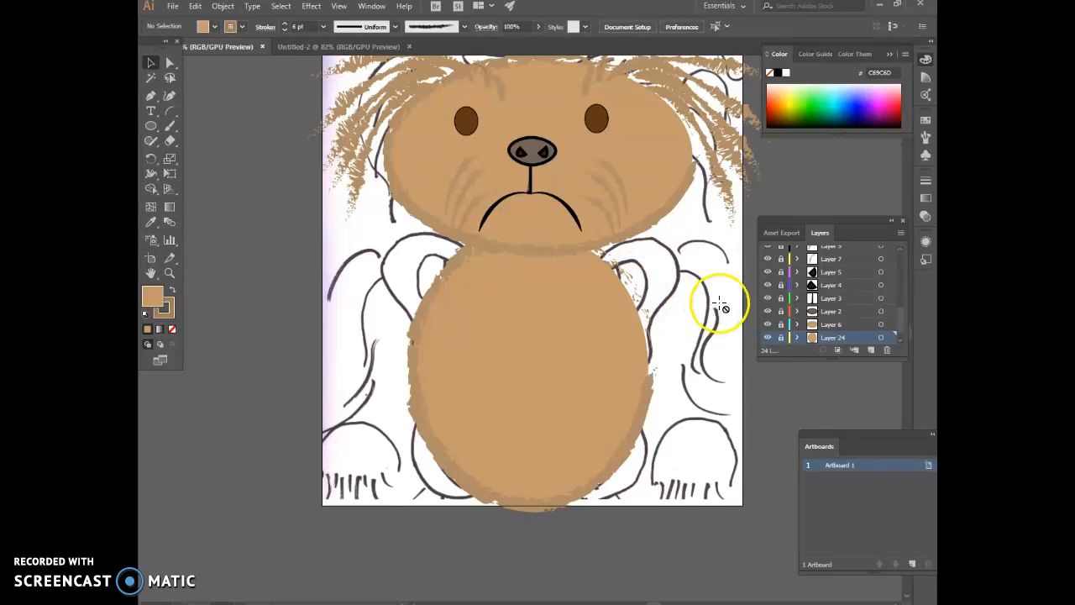
Step: Hide Layer 24 and Layer 6 and create a new layer directly above Layer 24
left_click(766, 337)
left_click(767, 325)
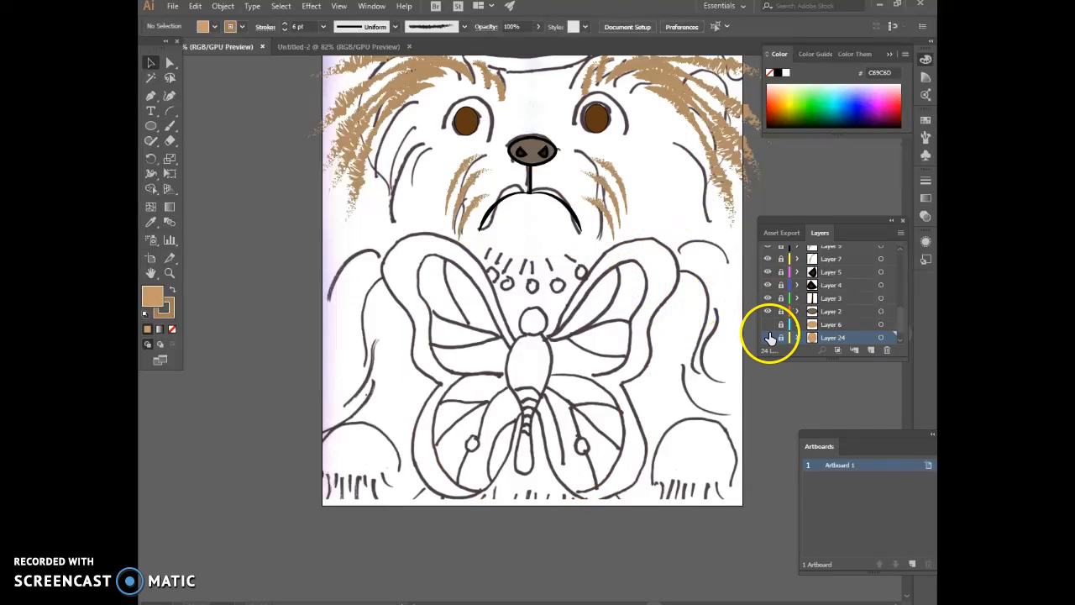
left_click_drag(898, 319, 902, 307)
scroll(901, 307, "down", 3)
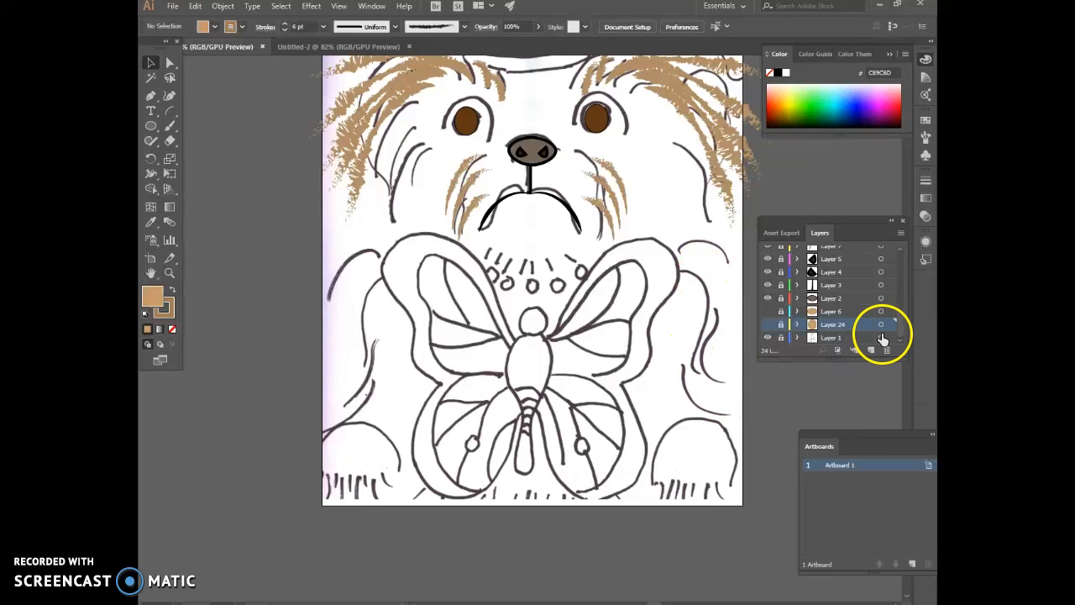
left_click(871, 351)
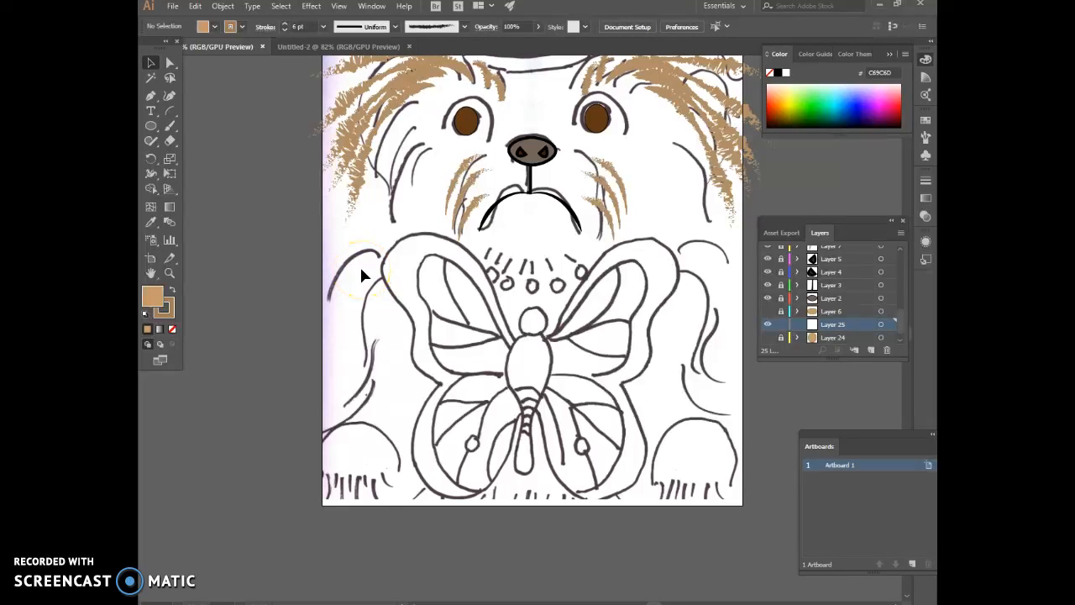
Step: Draw a narrow upright ellipse about 1.19 in wide and 6.36 in tall over the foreleg lines left of the butterfly
left_click_drag(362, 281, 393, 454)
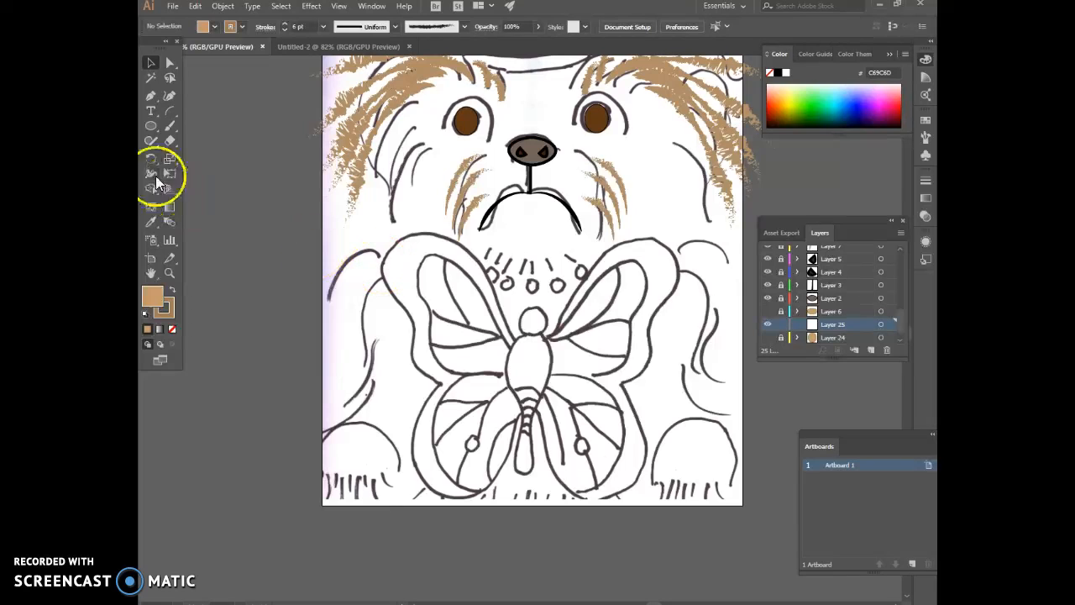
left_click(147, 128)
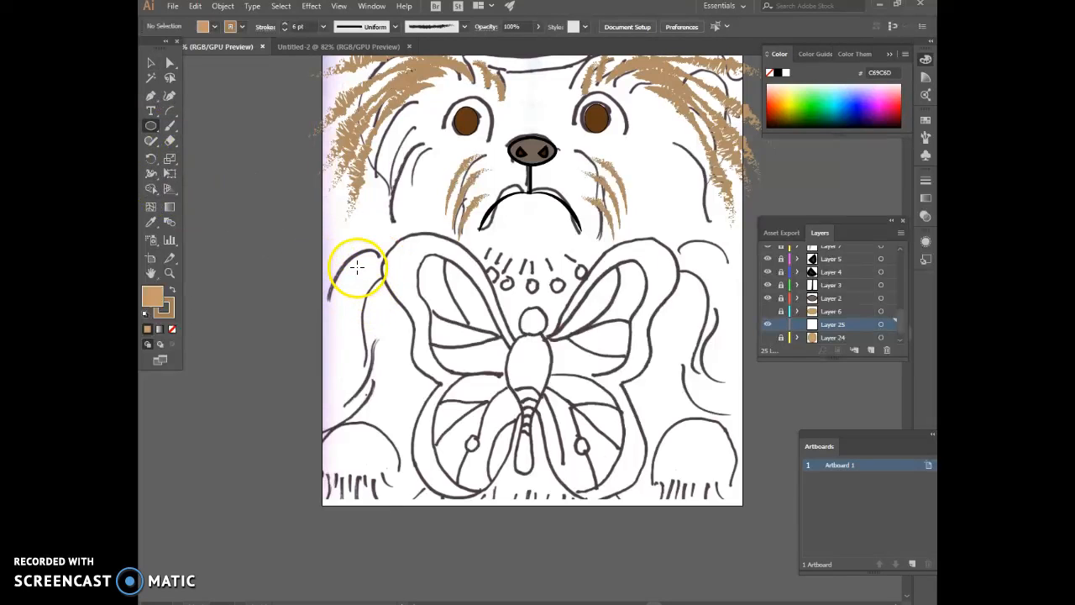
left_click_drag(361, 257, 408, 498)
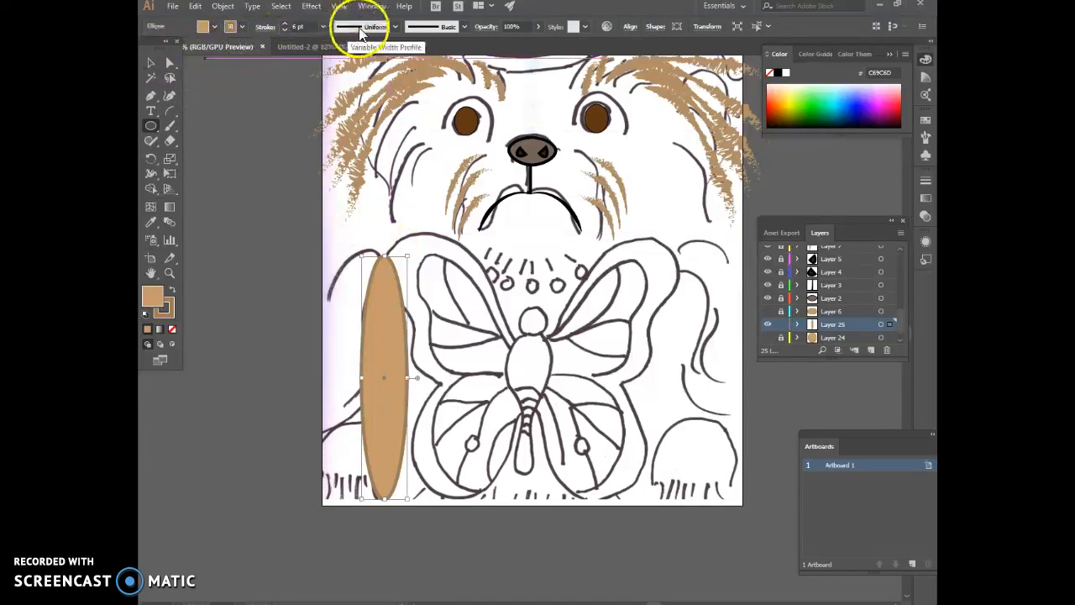
Step: Apply the rough charcoal-style brush to the narrow leg ellipse's outline with a 6 pt stroke weight
left_click(392, 29)
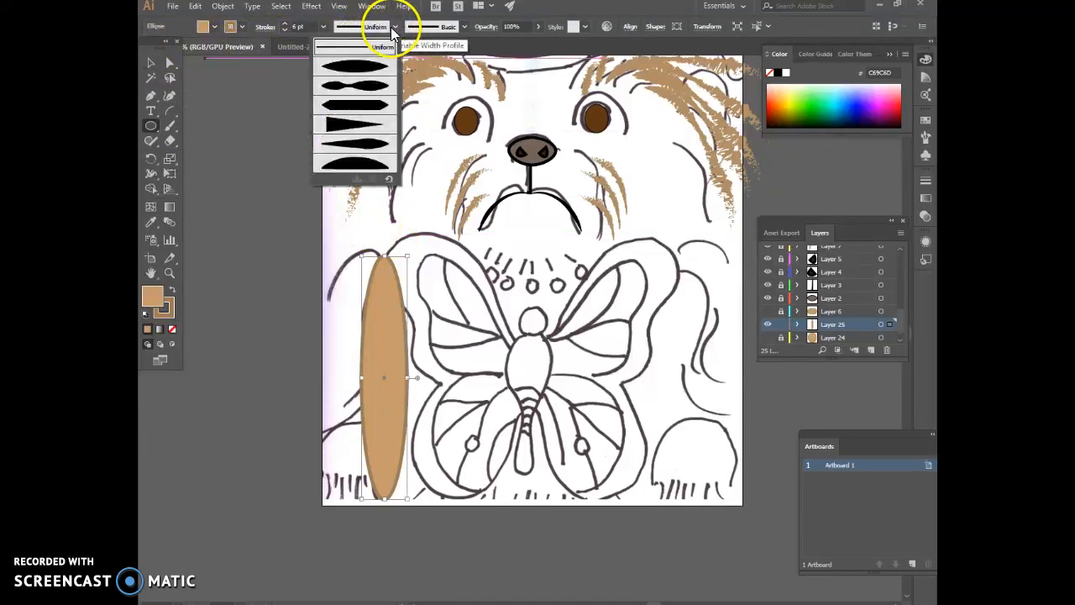
left_click(369, 86)
left_click(369, 84)
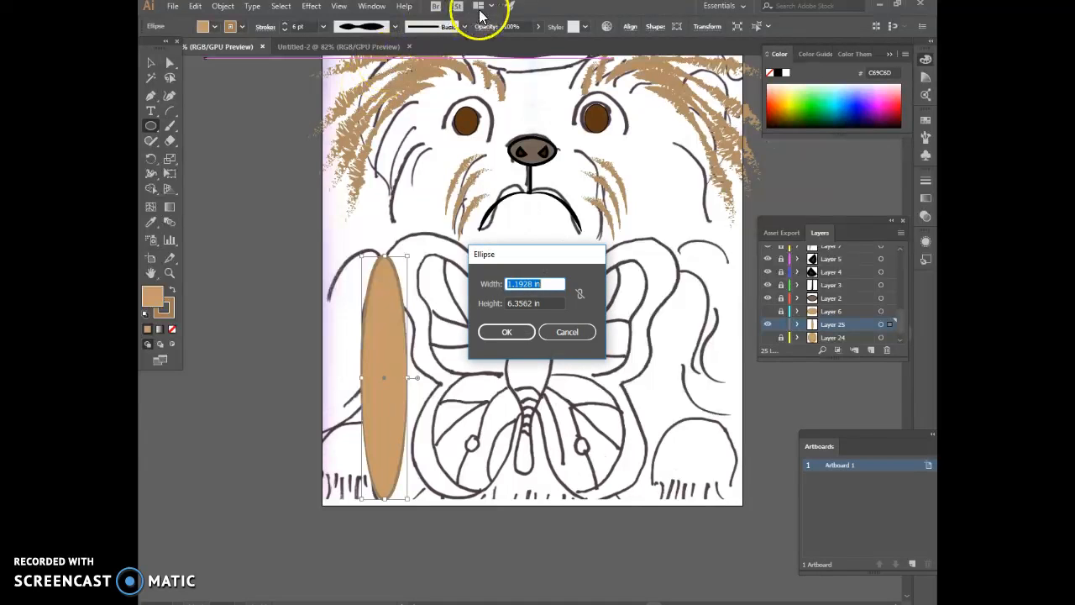
left_click(558, 336)
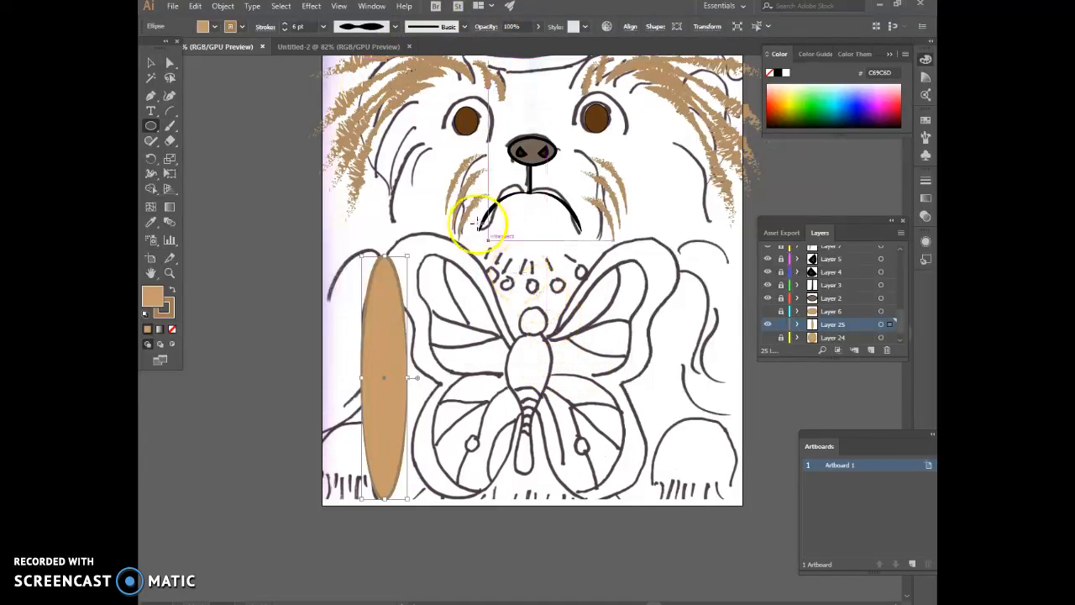
left_click(465, 26)
left_click(433, 96)
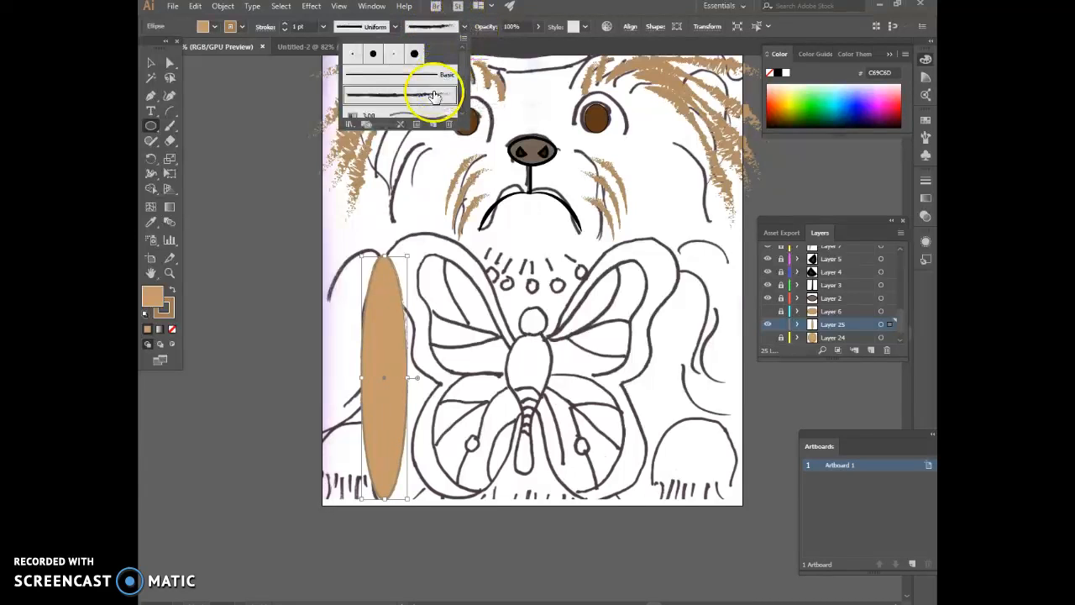
left_click(323, 28)
left_click(325, 27)
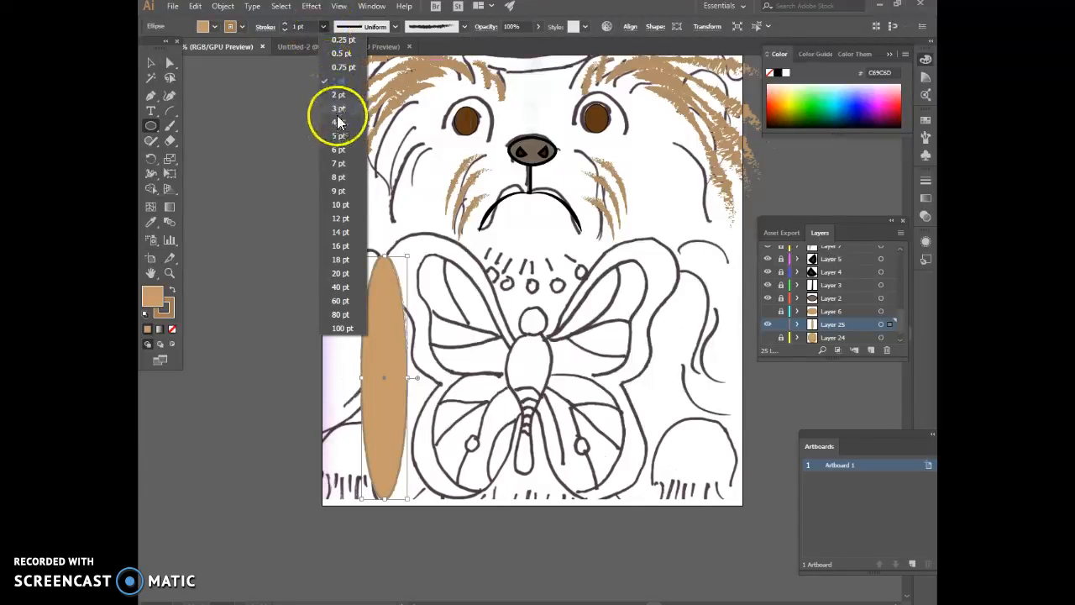
left_click(339, 149)
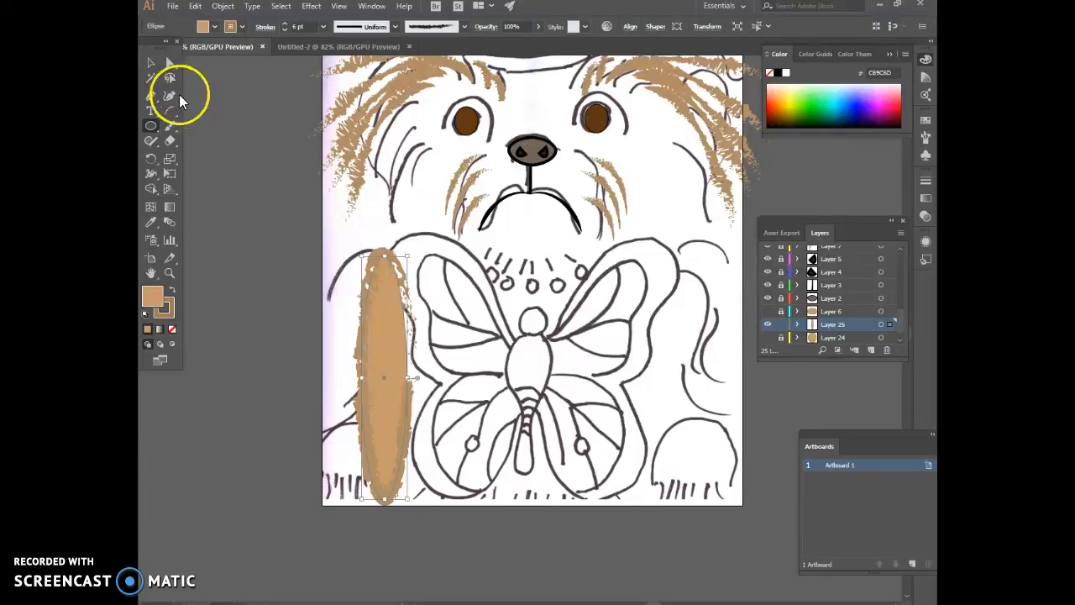
Step: Try to reshape the leg ellipse's left edge with the Warp tool and undo the distortion
left_click(150, 63)
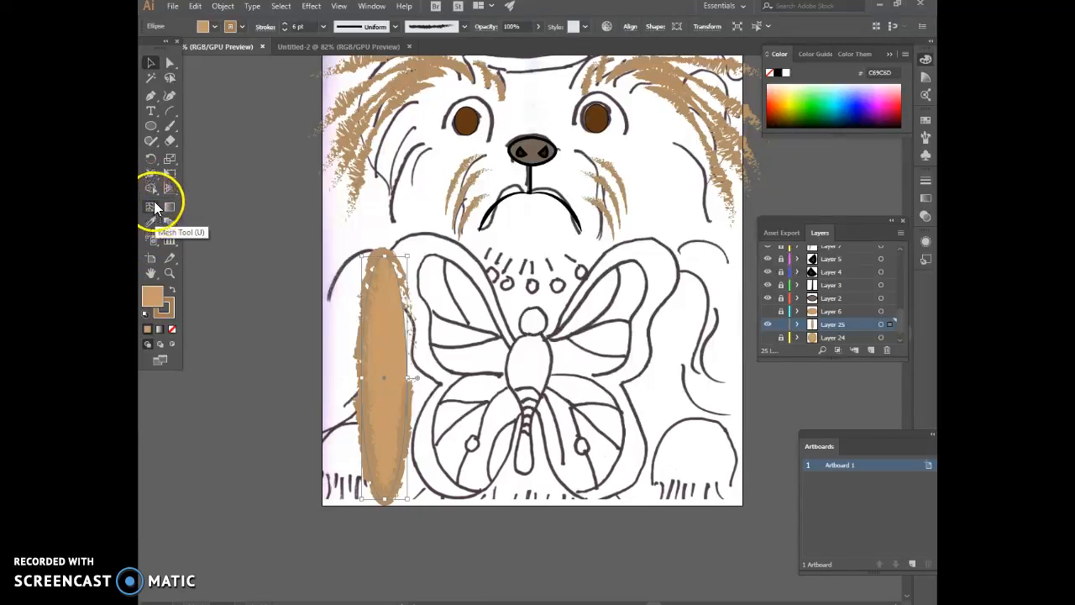
left_click(151, 189)
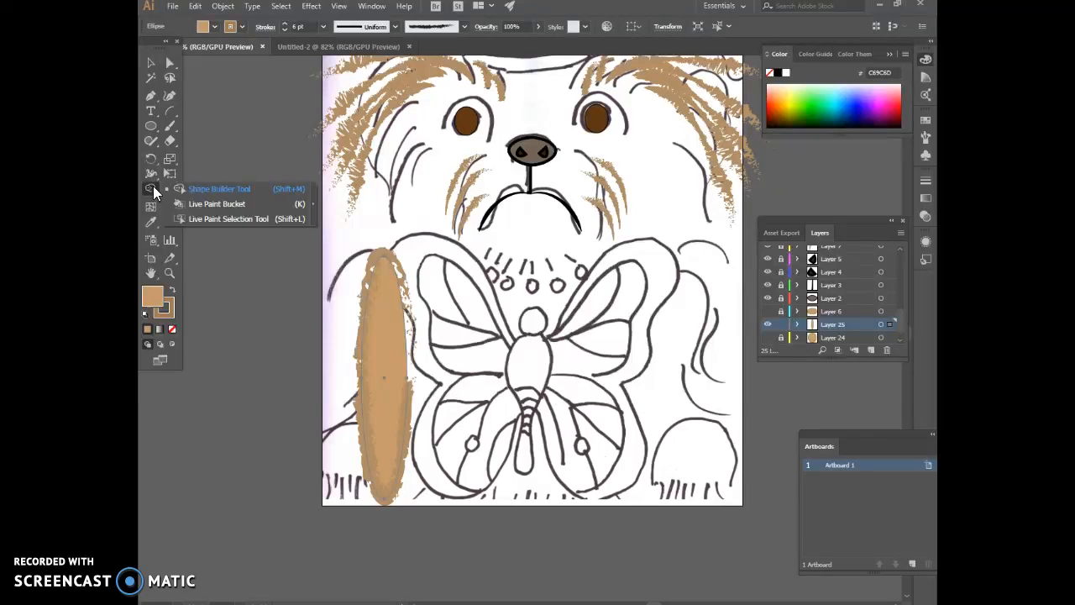
left_click(154, 174)
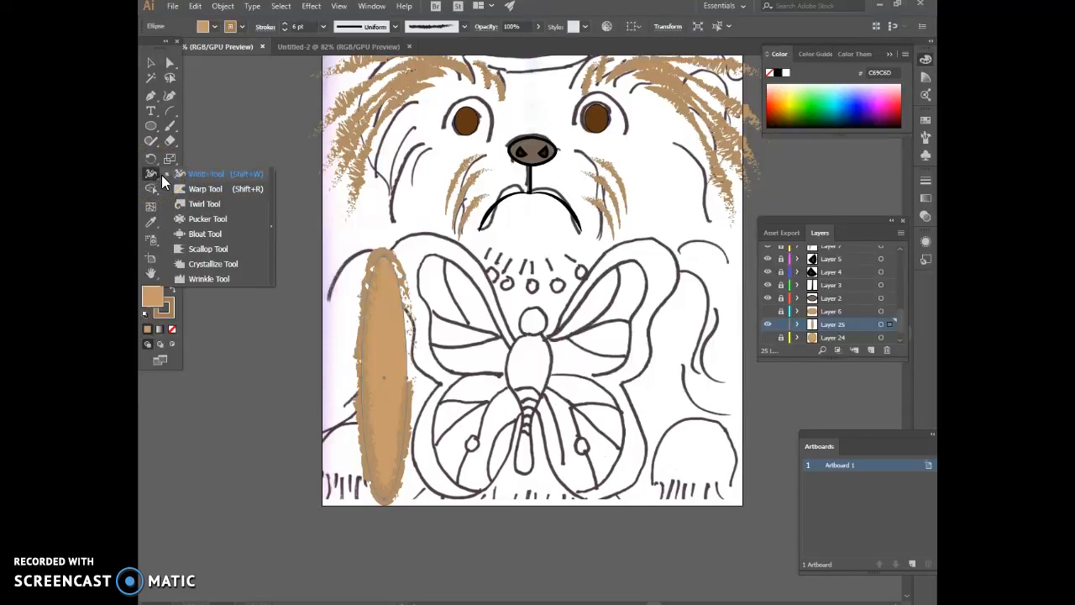
left_click(178, 184)
left_click_drag(365, 324, 415, 360)
left_click_drag(531, 401, 527, 420)
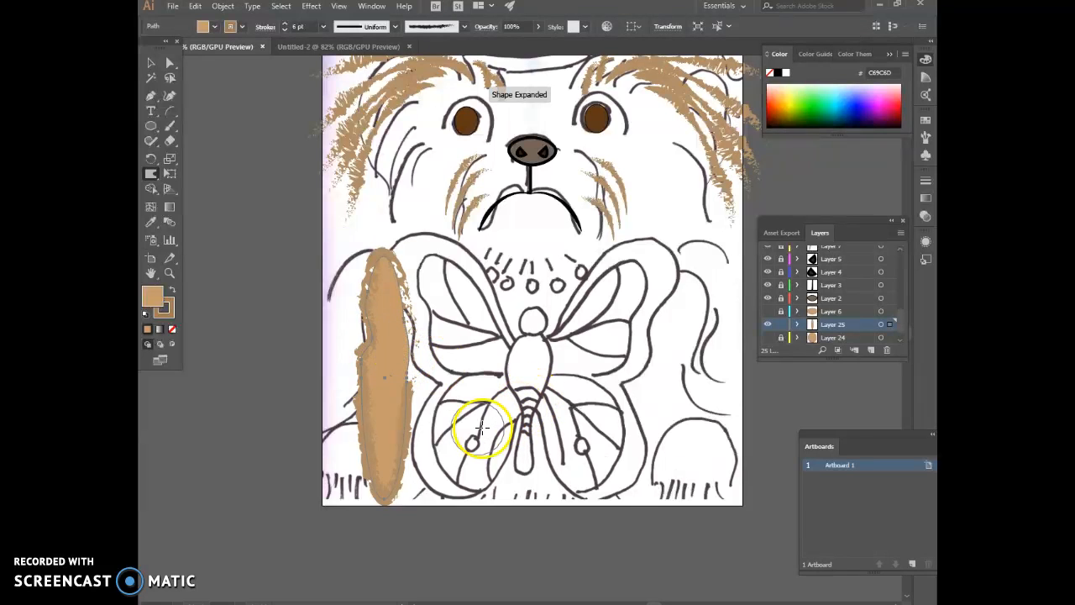
left_click(191, 6)
left_click(195, 29)
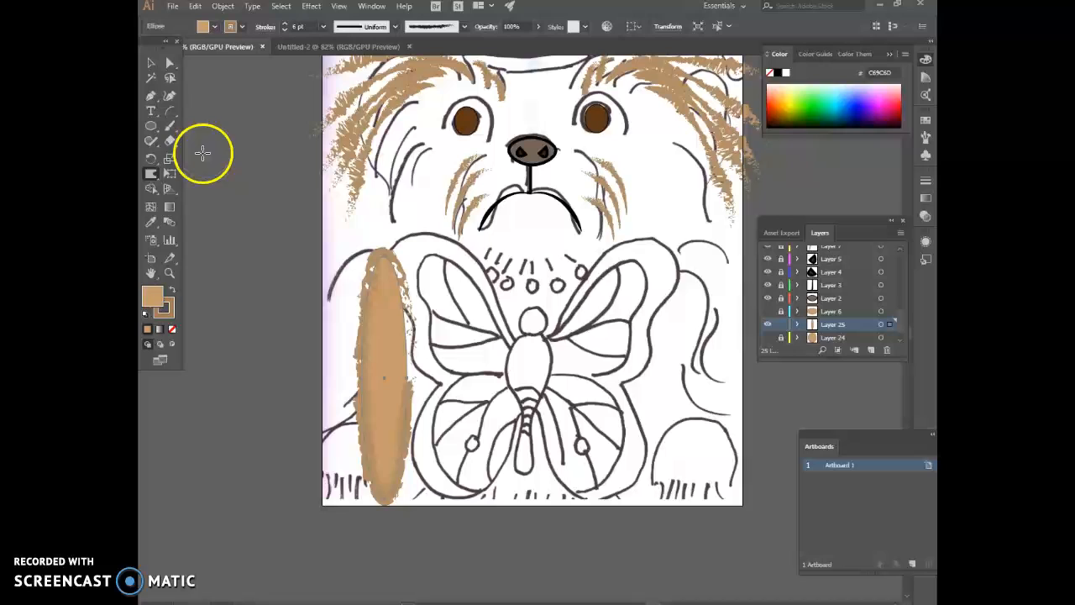
Step: Bulge the leg ellipse outward with the Bloat tool along its upper, middle and lower parts to follow the sketched leg and paw
left_click(154, 173)
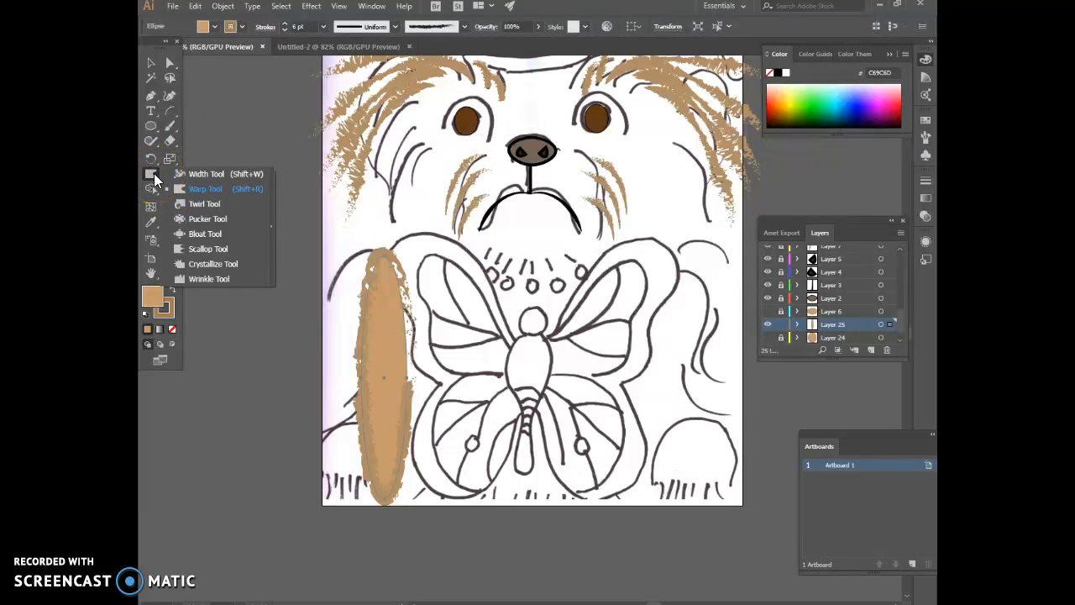
left_click_drag(154, 172, 187, 238)
mouse_move(339, 346)
left_mouse_down()
mouse_move(365, 372)
mouse_move(348, 391)
left_mouse_up()
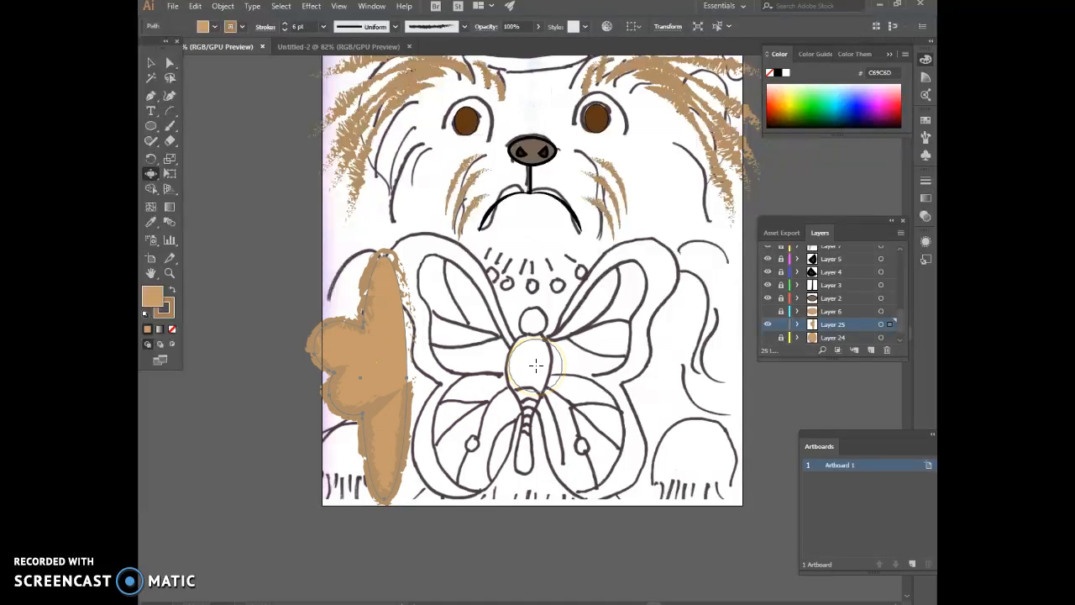
mouse_move(379, 341)
left_mouse_down()
mouse_move(355, 451)
mouse_move(376, 468)
mouse_move(434, 439)
mouse_move(463, 446)
left_mouse_up()
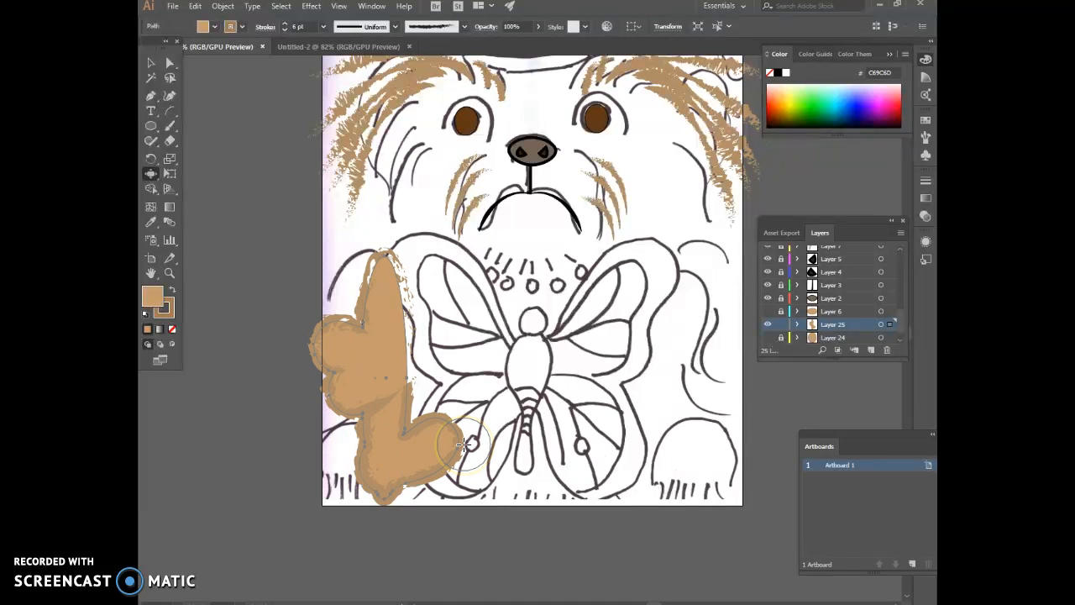
mouse_move(464, 445)
left_mouse_down()
mouse_move(412, 350)
mouse_move(408, 311)
mouse_move(370, 286)
left_mouse_up()
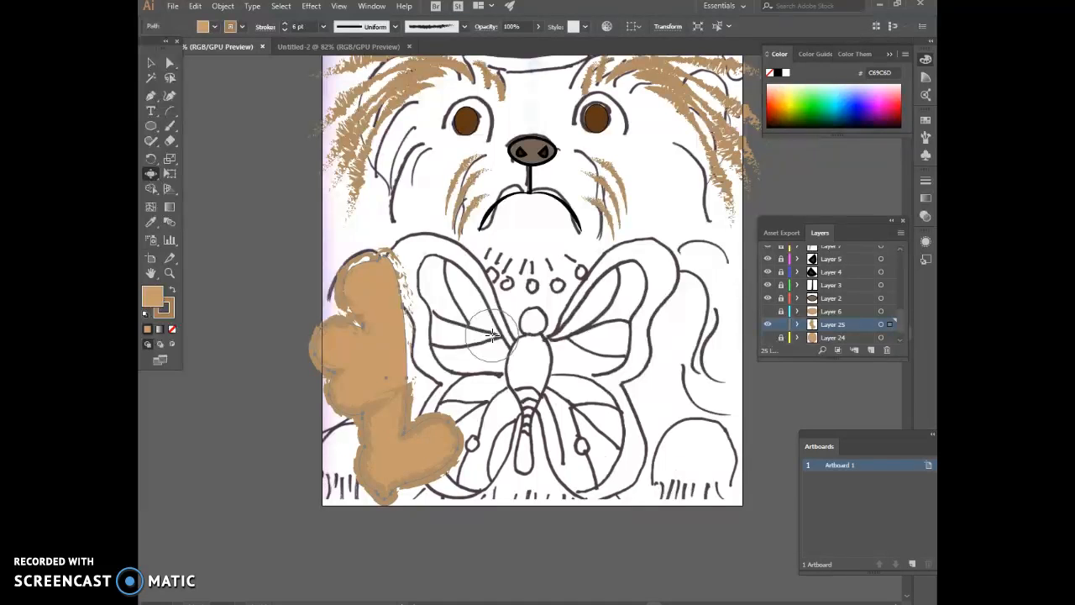
mouse_move(420, 304)
left_mouse_down()
mouse_move(285, 364)
mouse_move(344, 371)
mouse_move(369, 336)
left_mouse_up()
Step: Move the leg shape across to the other side of the butterfly and mirror it across the vertical axis over the sketched foreleg
left_click(157, 64)
left_click_drag(365, 377, 682, 413)
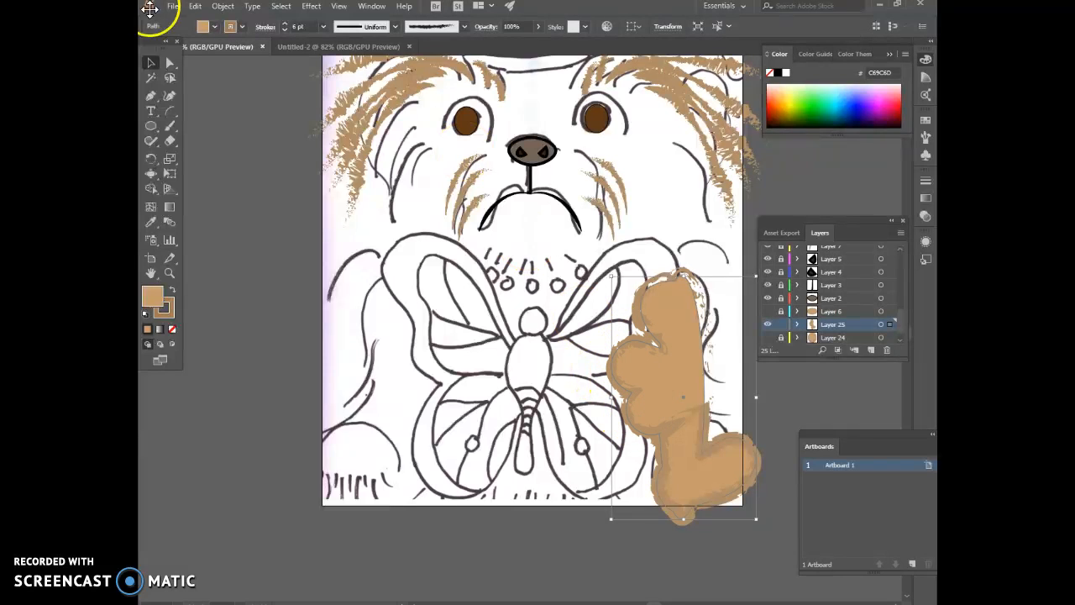
left_click(222, 7)
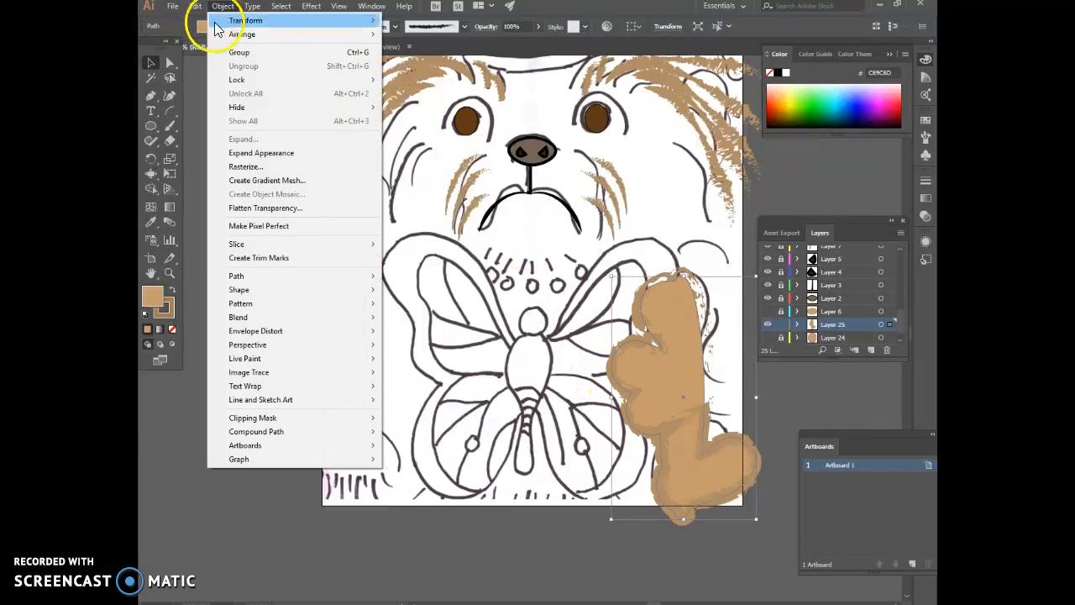
mouse_move(217, 23)
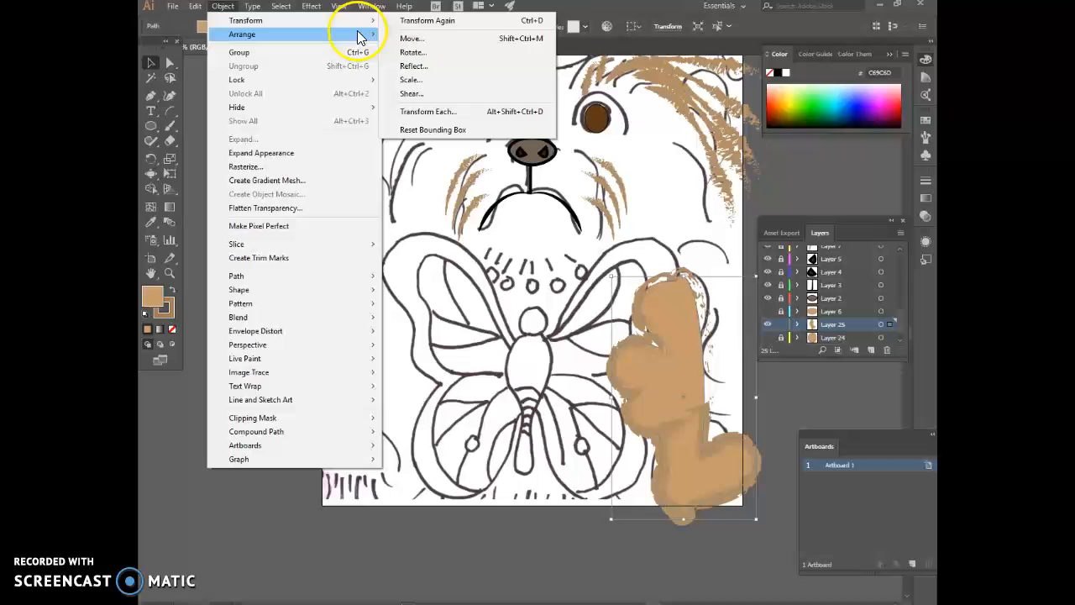
left_click(405, 66)
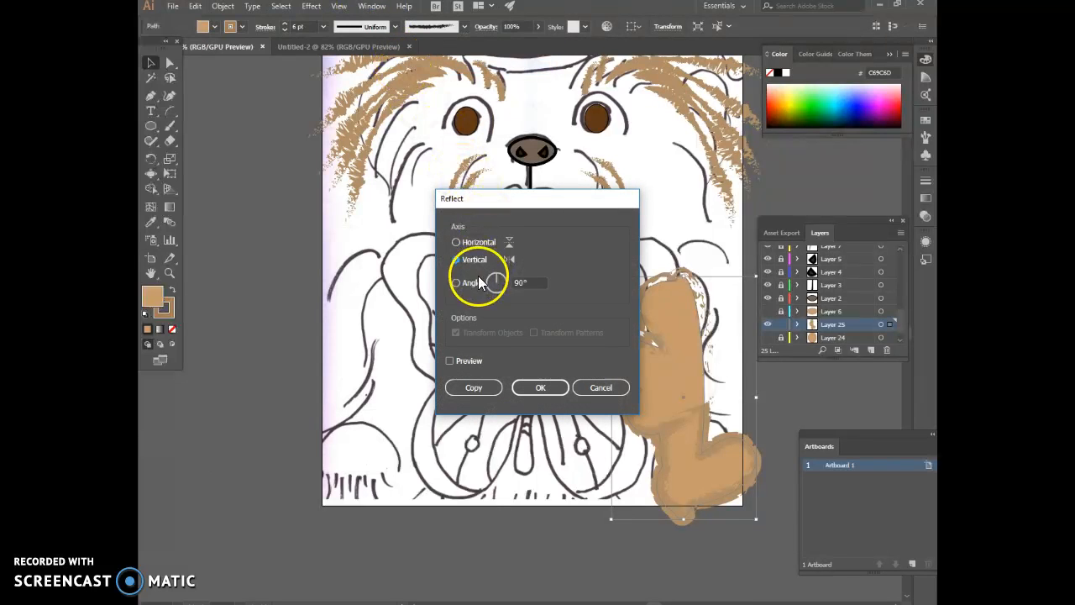
left_click(534, 388)
mouse_move(691, 435)
left_mouse_down()
mouse_move(679, 384)
mouse_move(663, 383)
left_mouse_up()
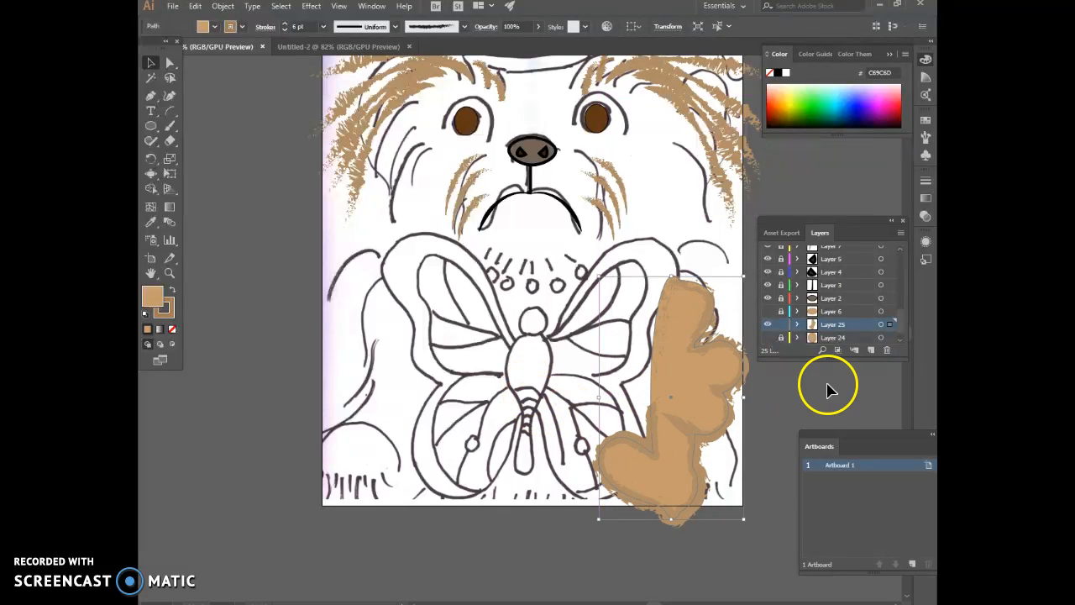
Step: Show Layer 6 and Layer 24, and tilt the leg counterclockwise with Free Transform so it sits against the body's side
left_click(767, 311)
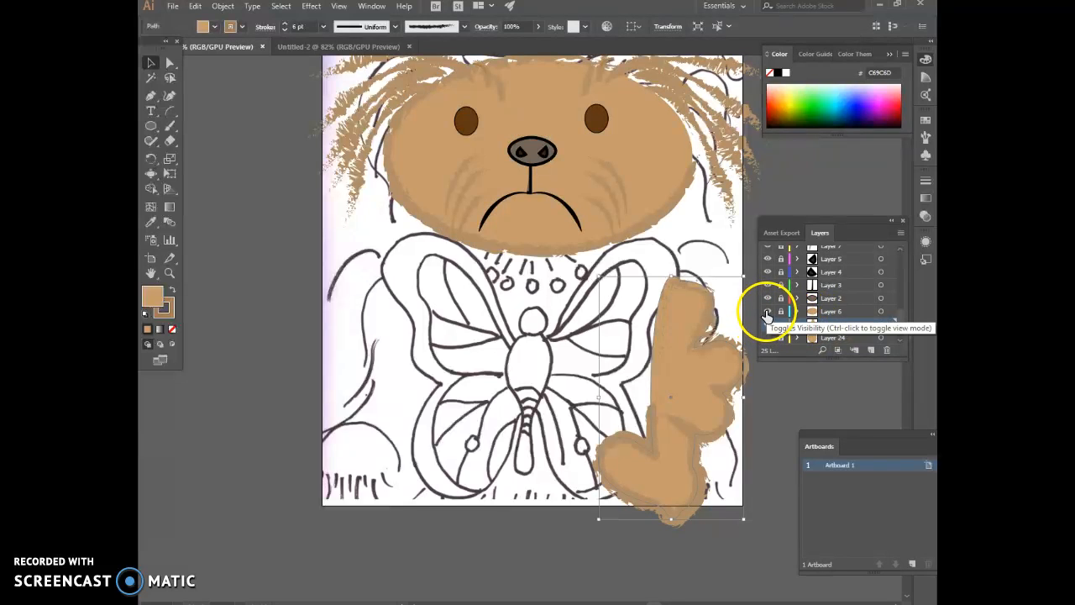
left_click(767, 337)
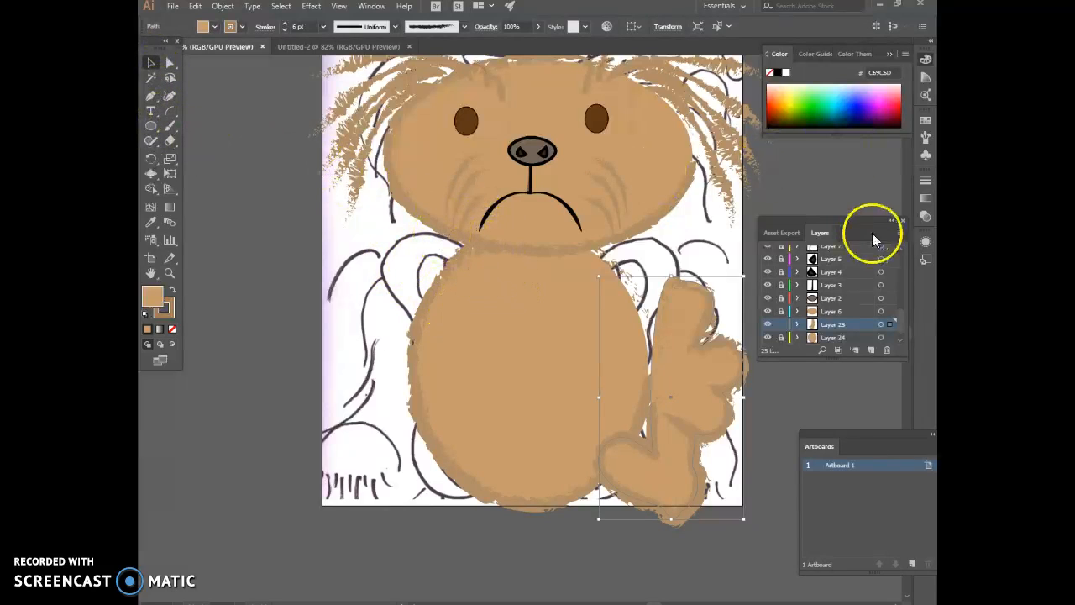
left_click(881, 325)
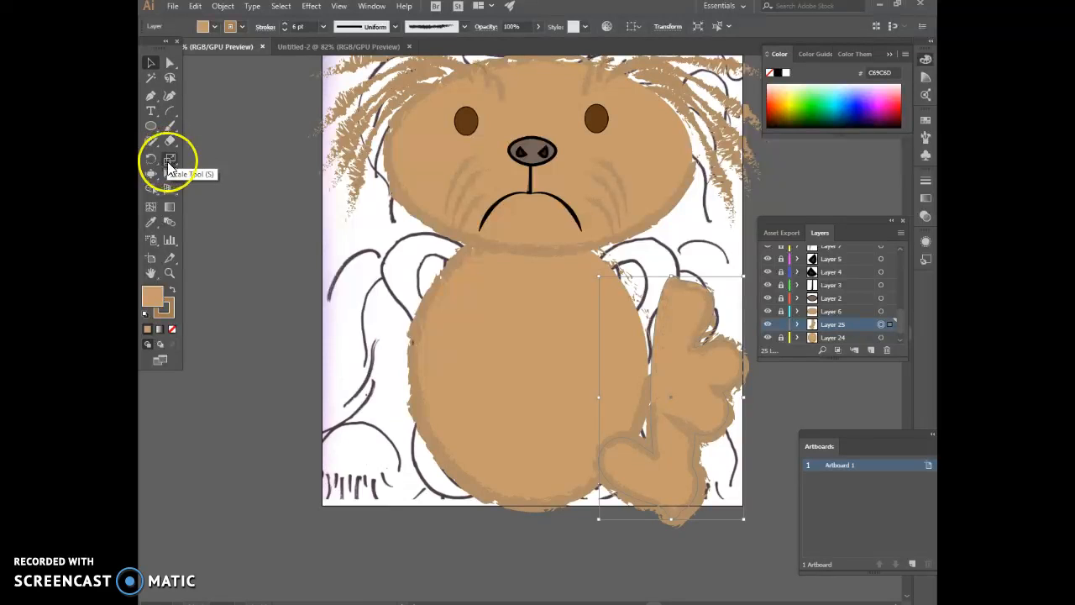
left_click(171, 178)
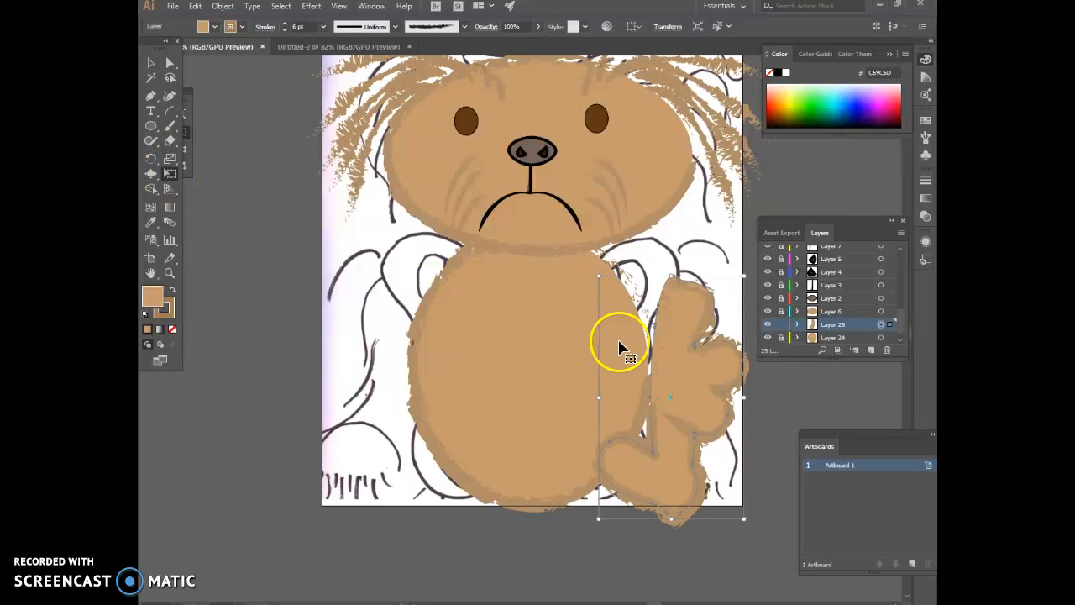
left_click_drag(574, 279, 565, 331)
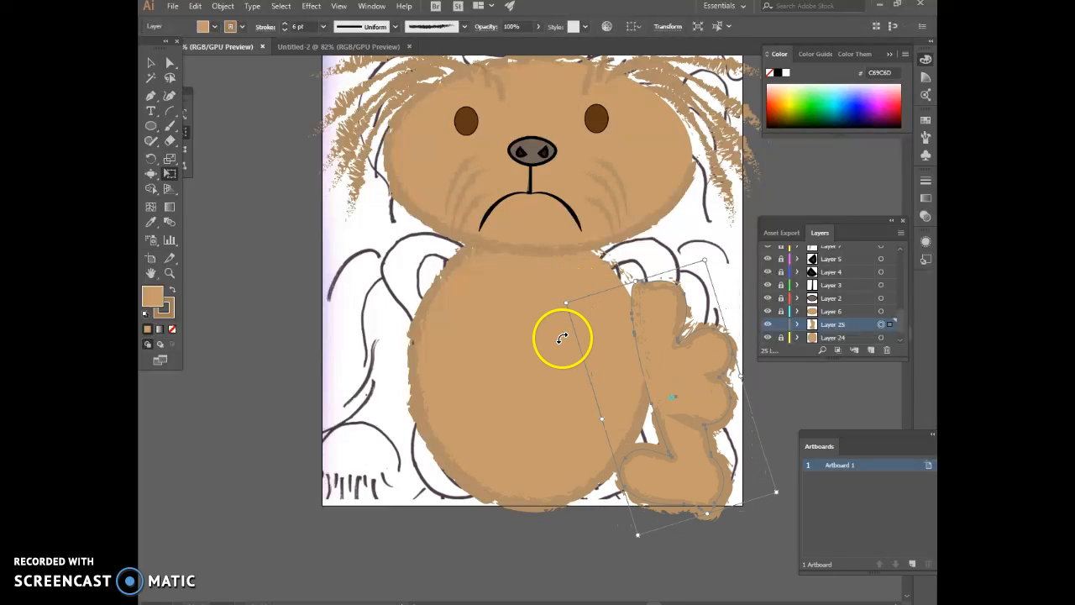
left_click_drag(638, 322, 629, 296)
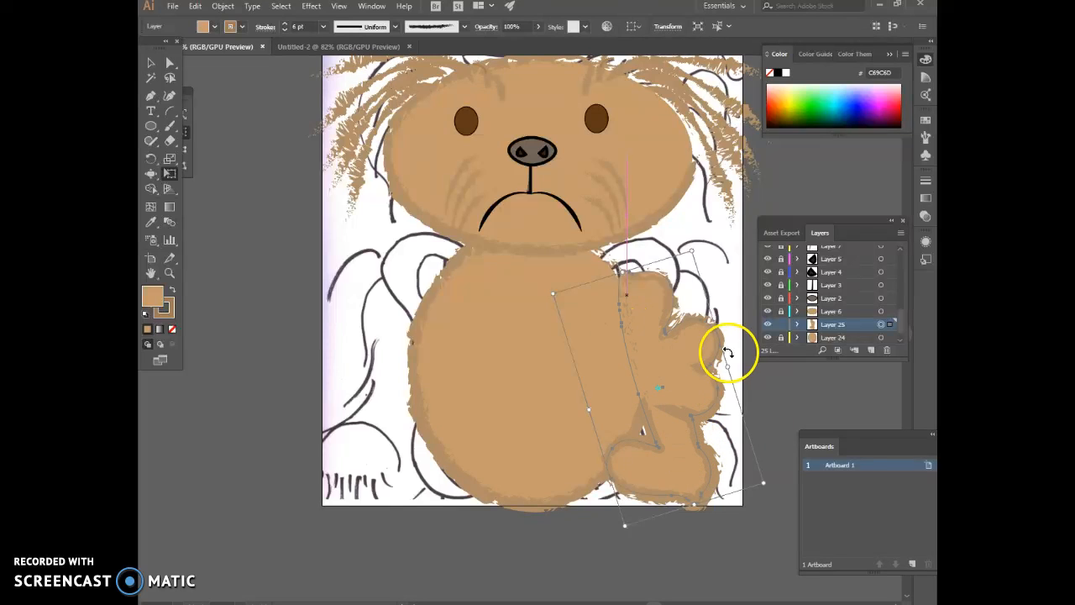
Step: Copy the tilted leg shape
left_click(195, 7)
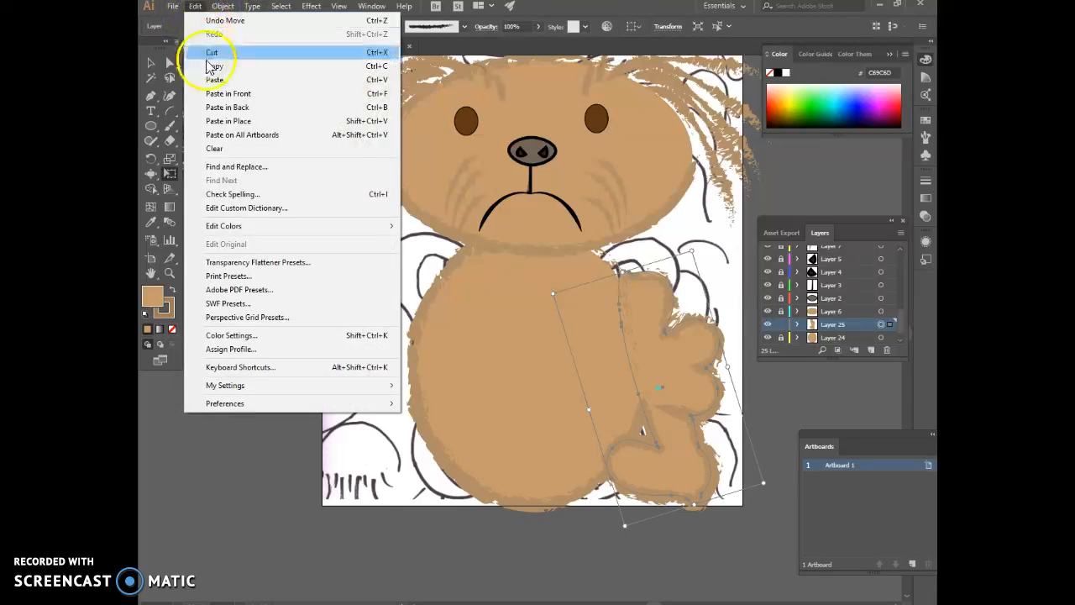
left_click(208, 68)
left_click(196, 7)
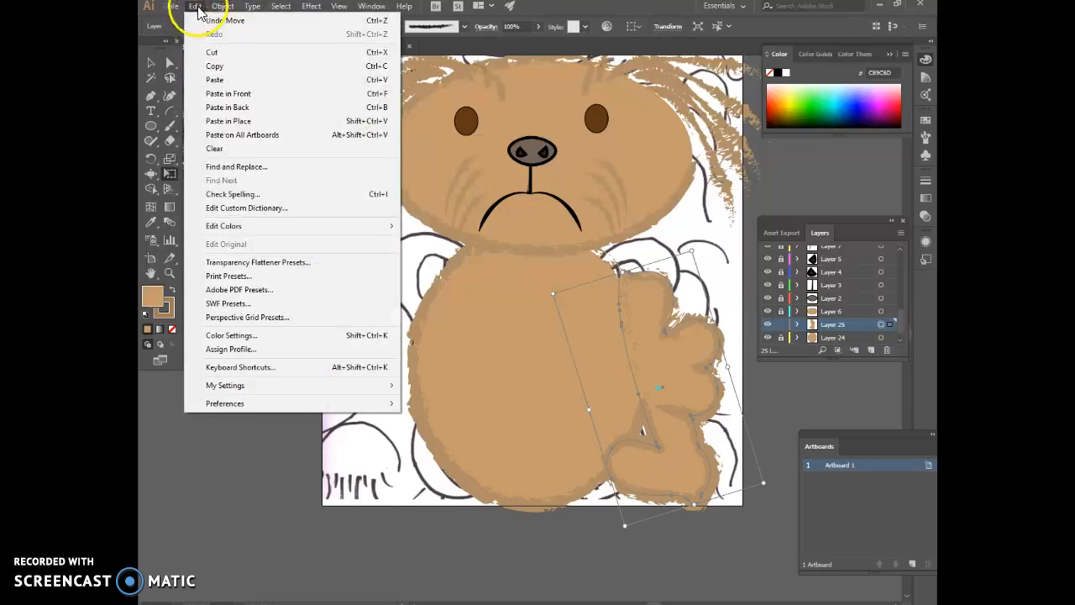
left_click(210, 80)
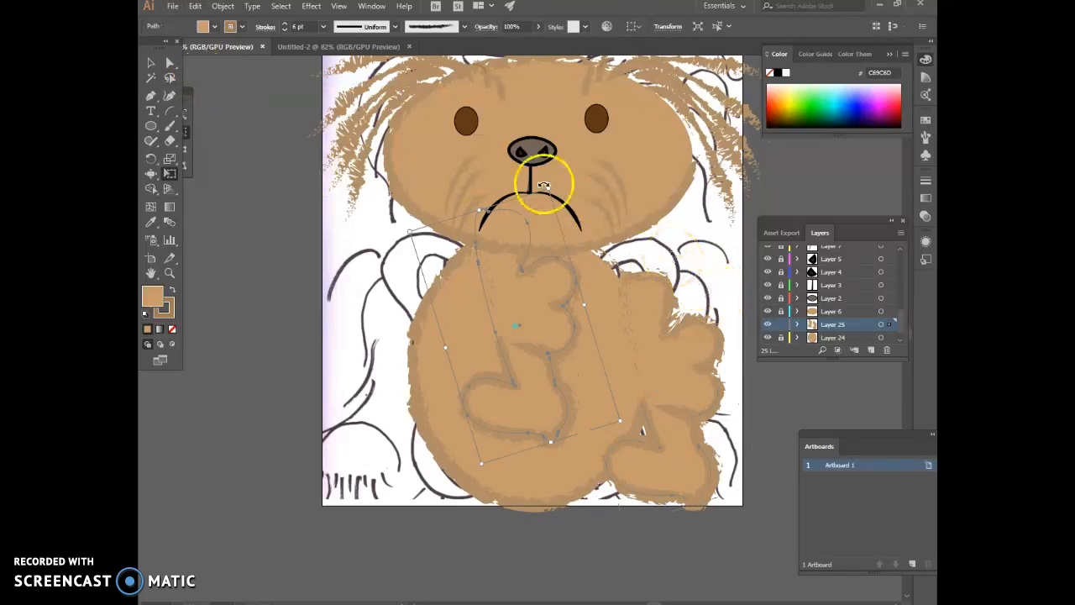
left_click(198, 7)
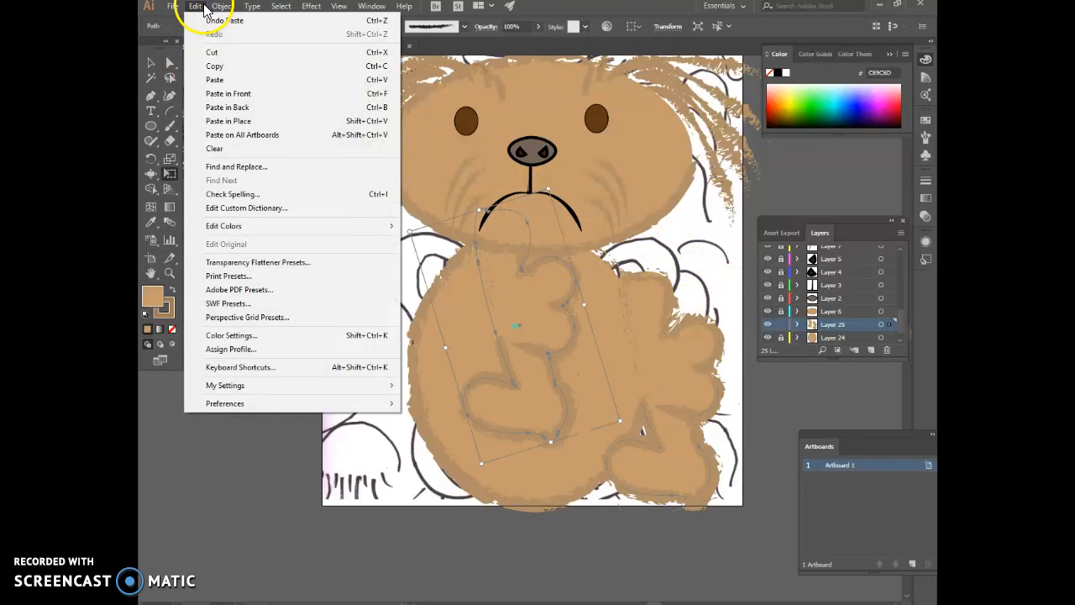
left_click(207, 21)
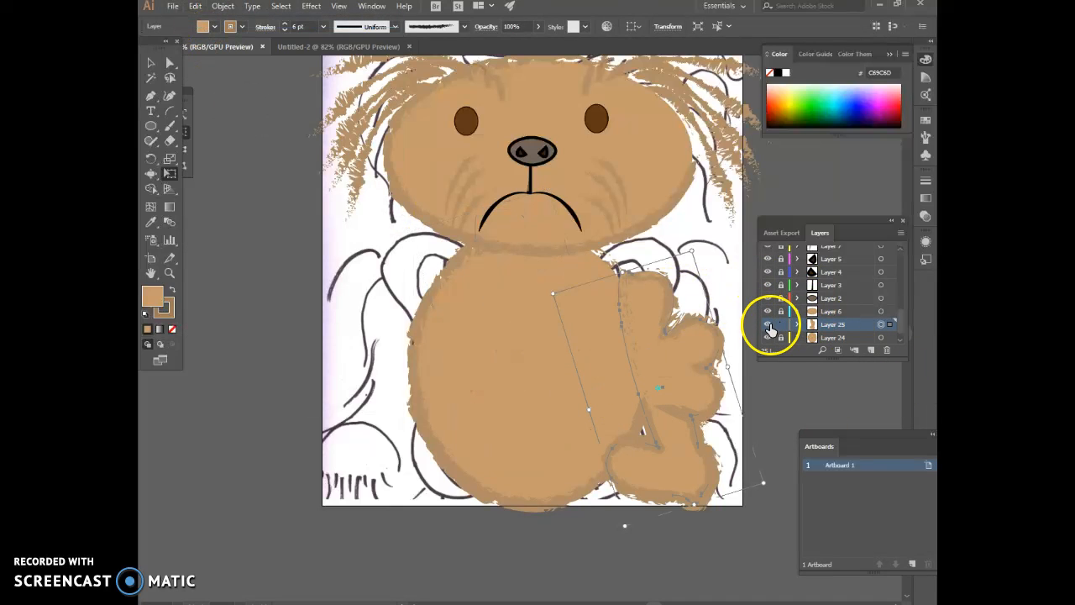
Step: Lock Layer 25 and paste the copied leg in front on a new layer above it
key("ctrl+shift+a")
left_click(871, 350)
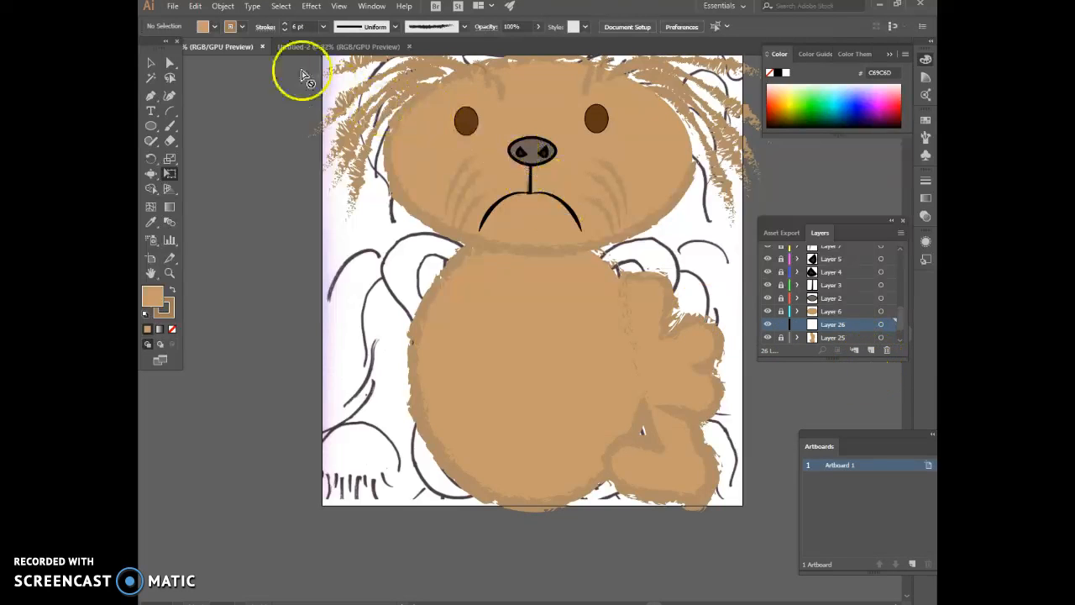
left_click(196, 6)
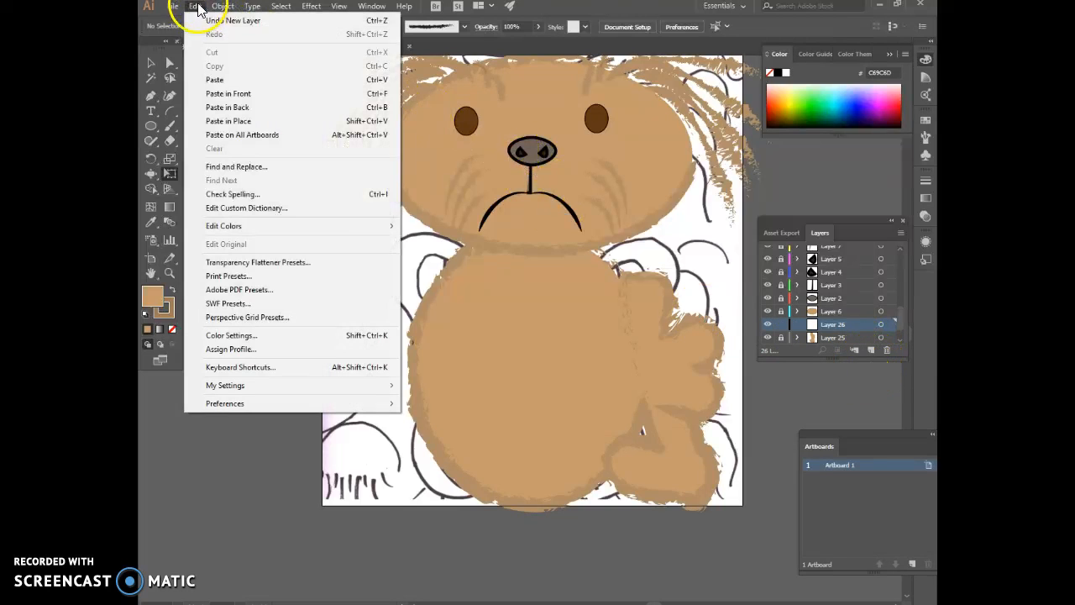
left_click(210, 93)
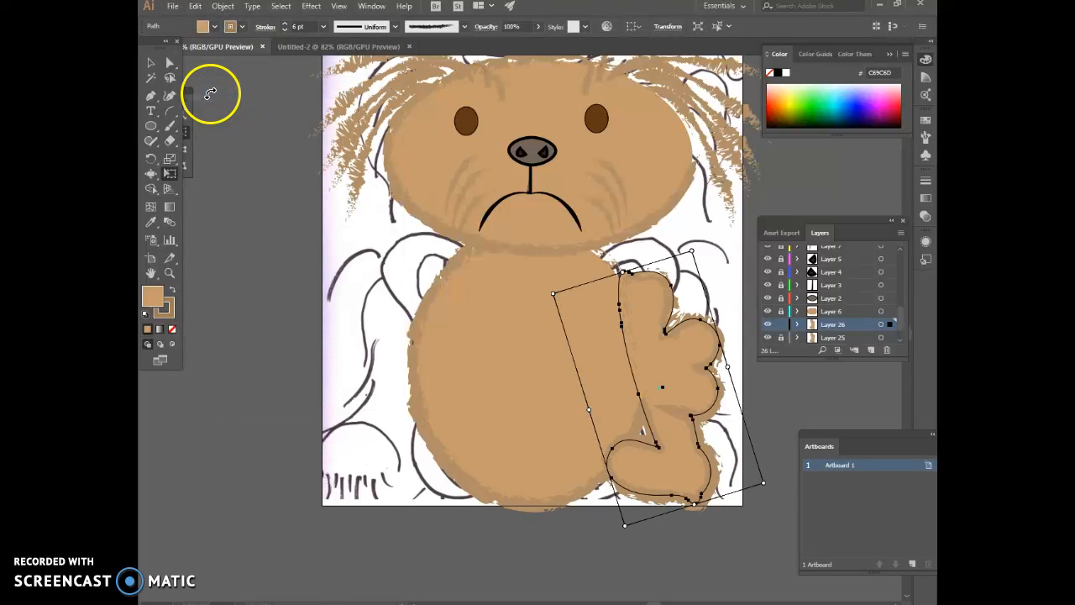
Step: Mirror the pasted leg across the vertical axis, place it against the opposite side of the body and lock its layer
left_click(224, 7)
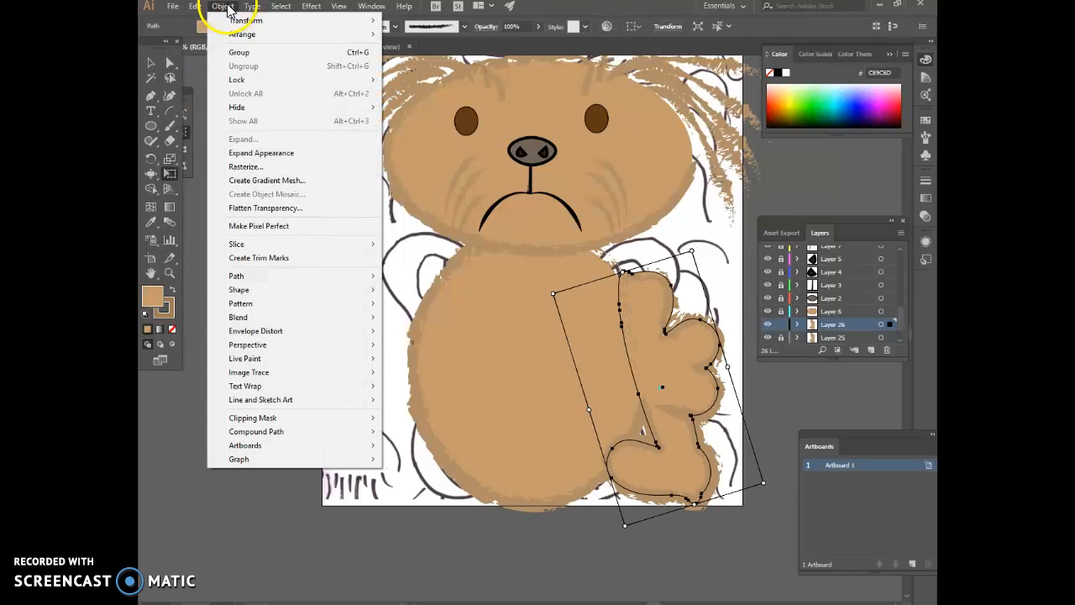
mouse_move(244, 20)
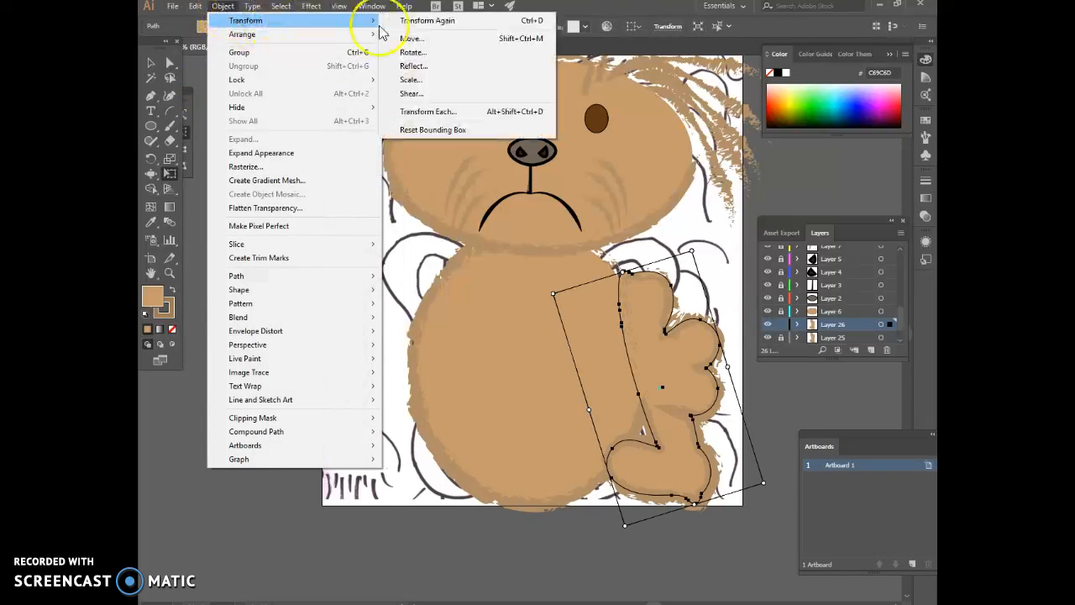
left_click(411, 67)
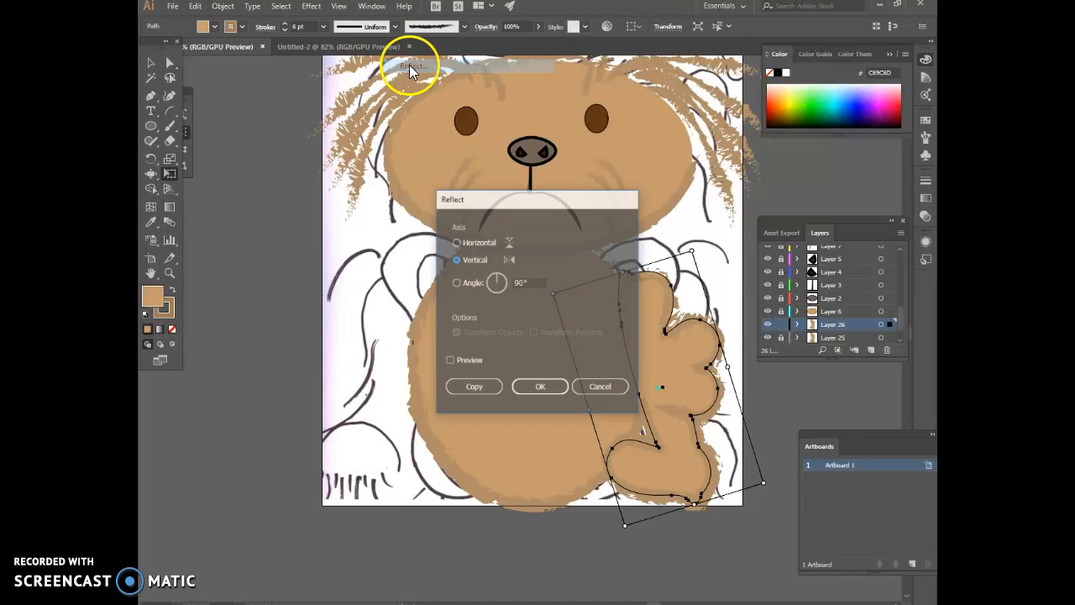
left_click(547, 387)
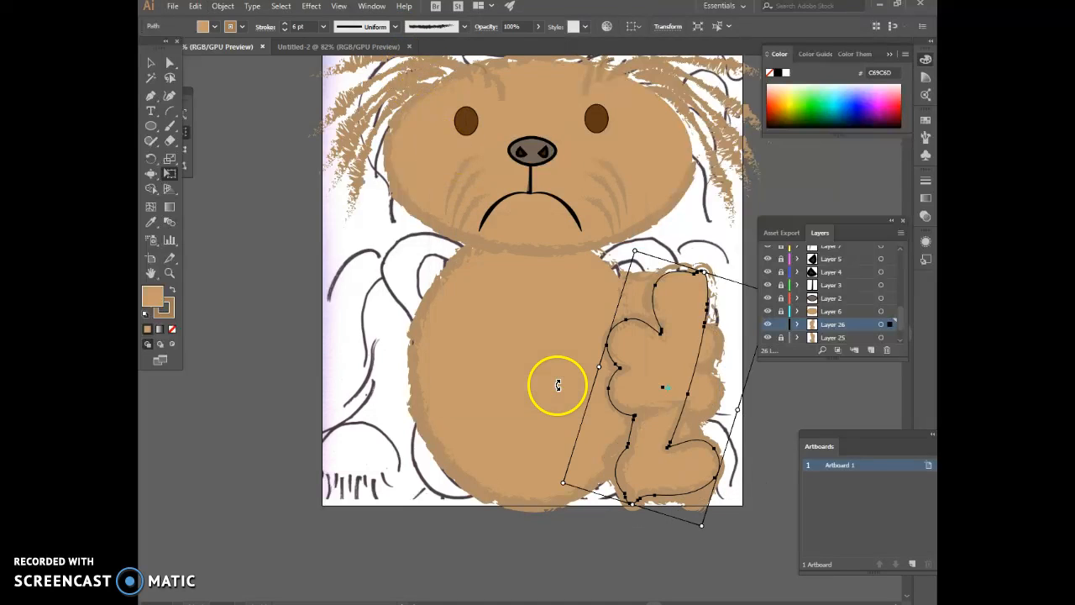
left_click_drag(652, 384, 383, 383)
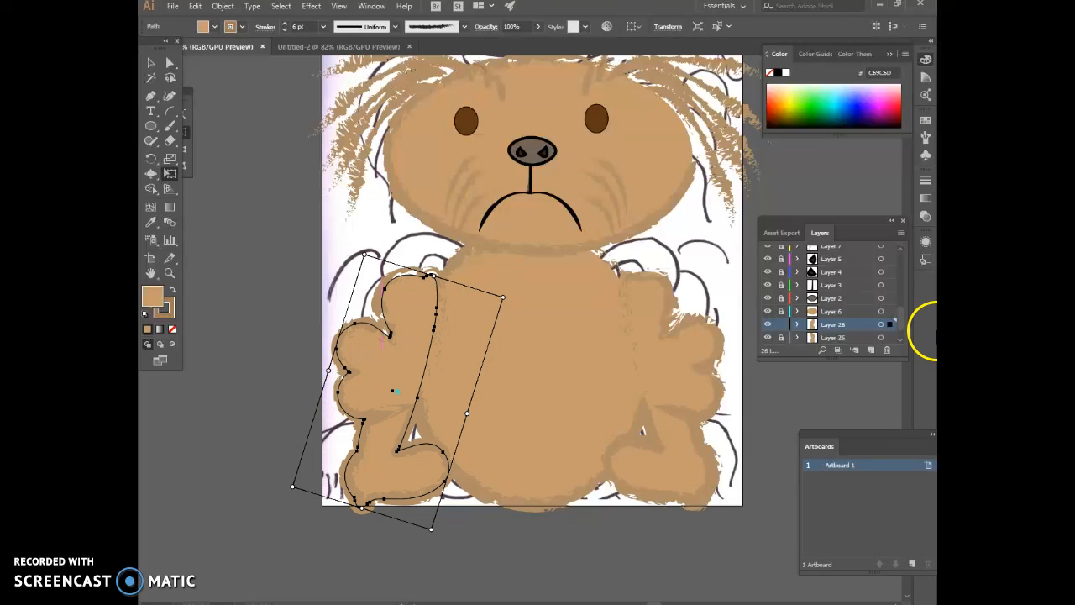
left_click(781, 325)
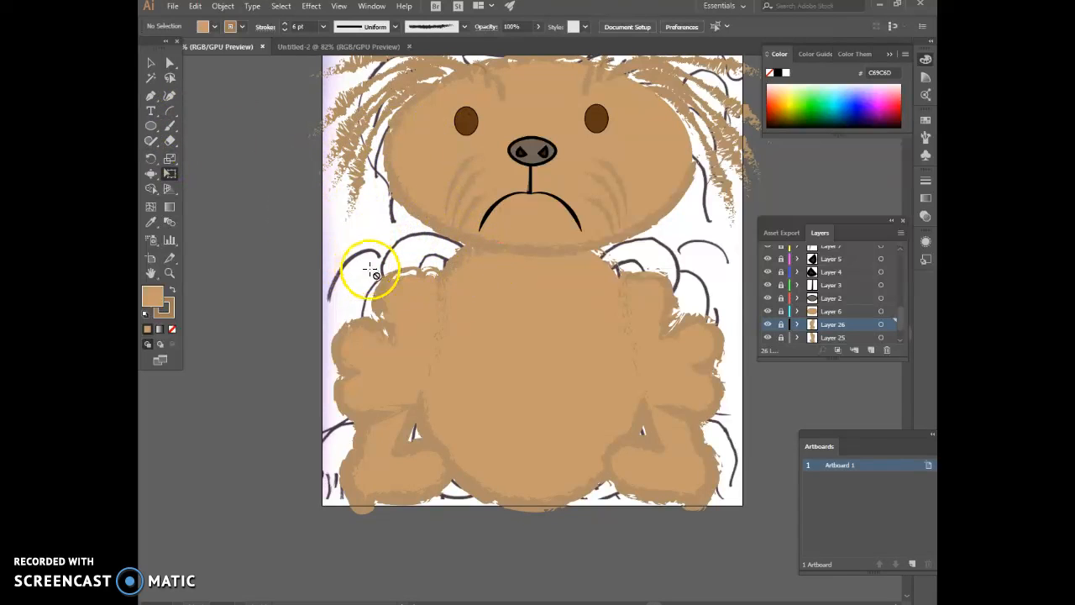
Step: Add two empty layers above Layer 26 and a third at the top of the layer stack
left_click_drag(902, 313, 907, 245)
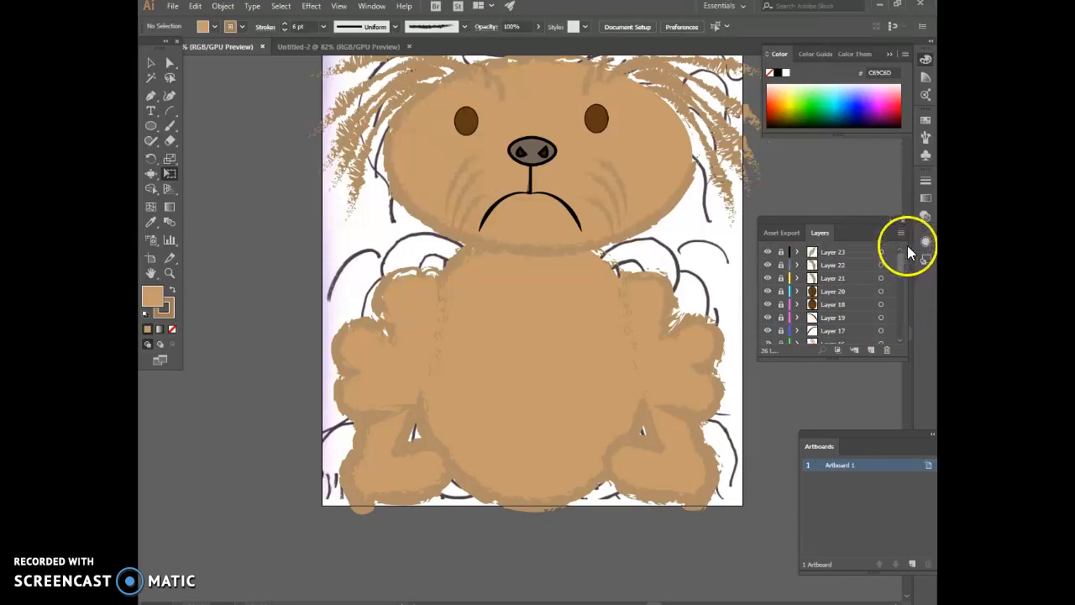
left_click(869, 349)
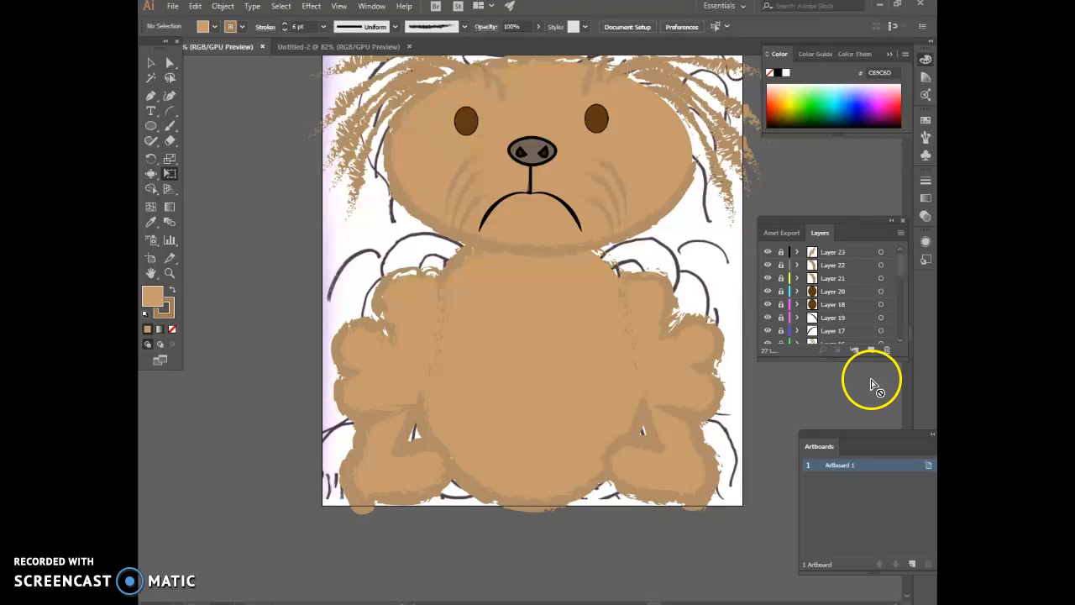
left_click(871, 350)
left_click(869, 350)
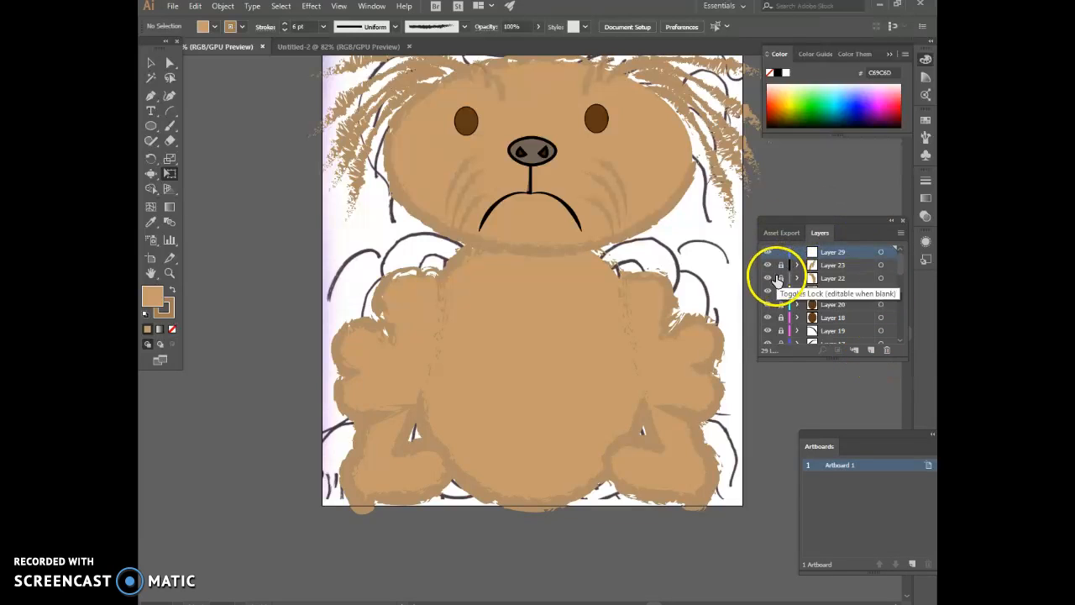
left_click_drag(900, 263, 897, 341)
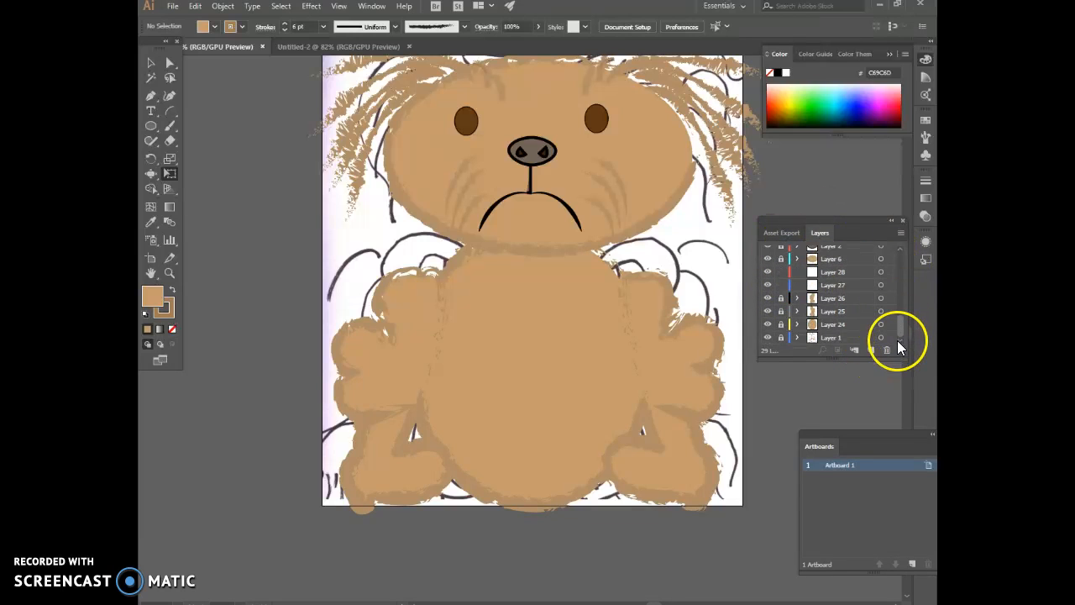
left_click(781, 311)
left_click(780, 300)
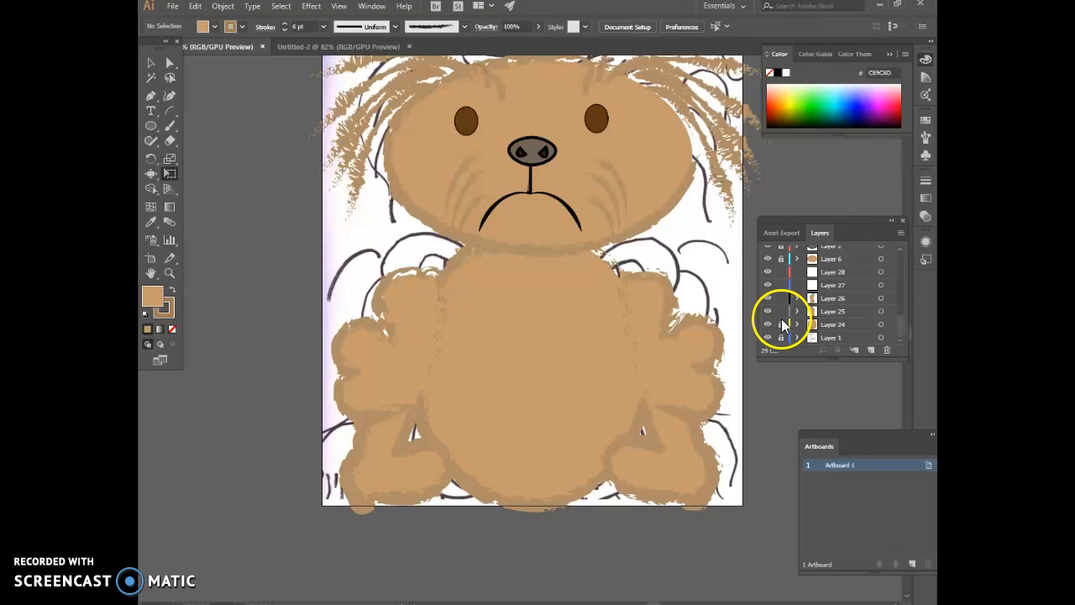
left_click(781, 299)
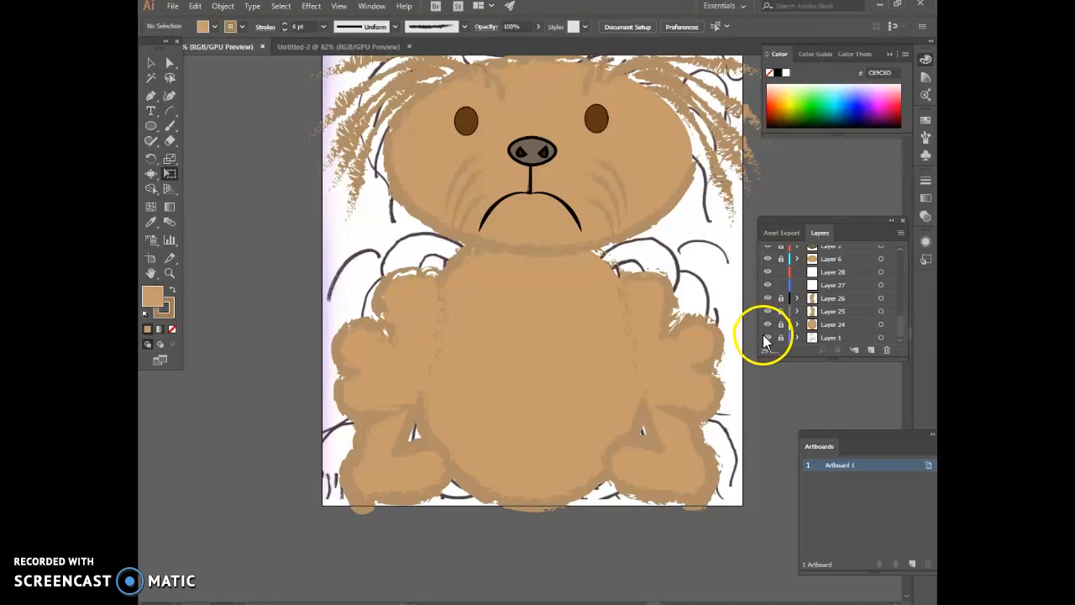
Step: Hide Layers 24, 25, 26 and 6 while keeping the scanned sketch layer visible
left_click(767, 337)
left_click(767, 337)
left_click(767, 325)
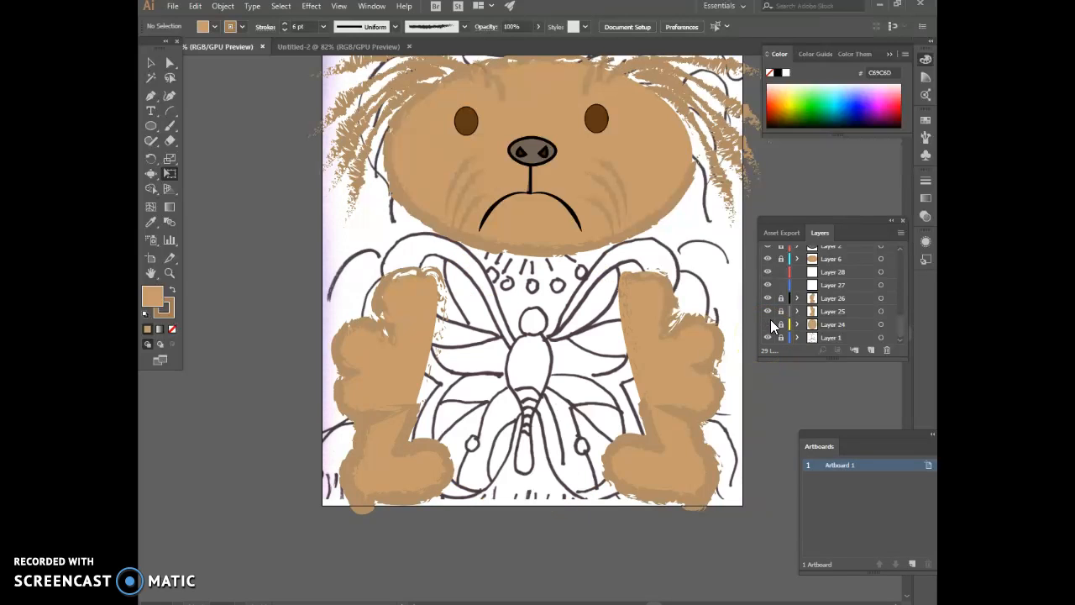
left_click(767, 311)
left_click(767, 298)
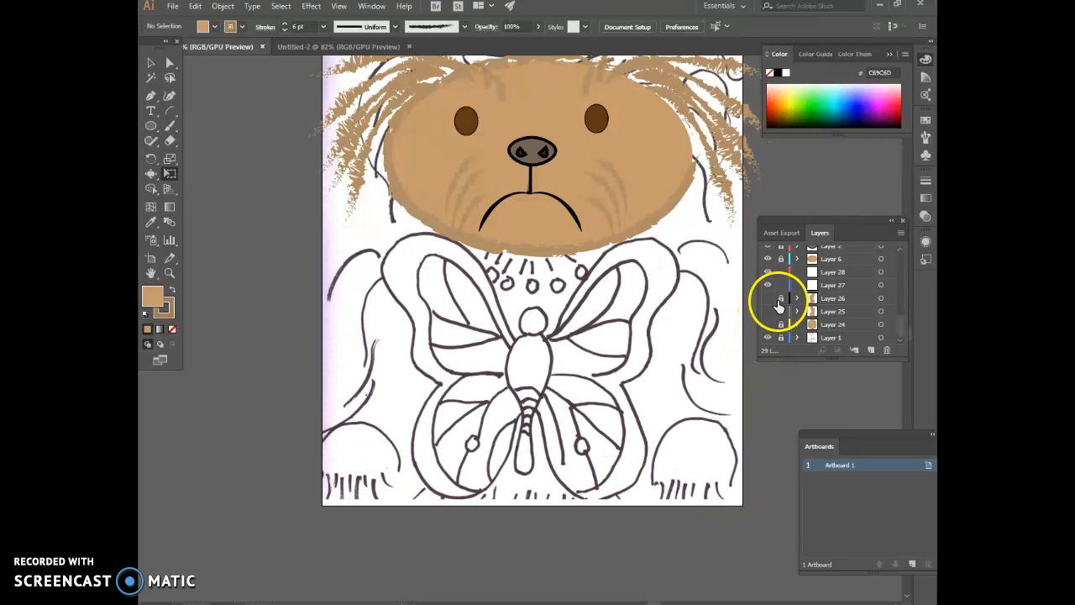
left_click(767, 260)
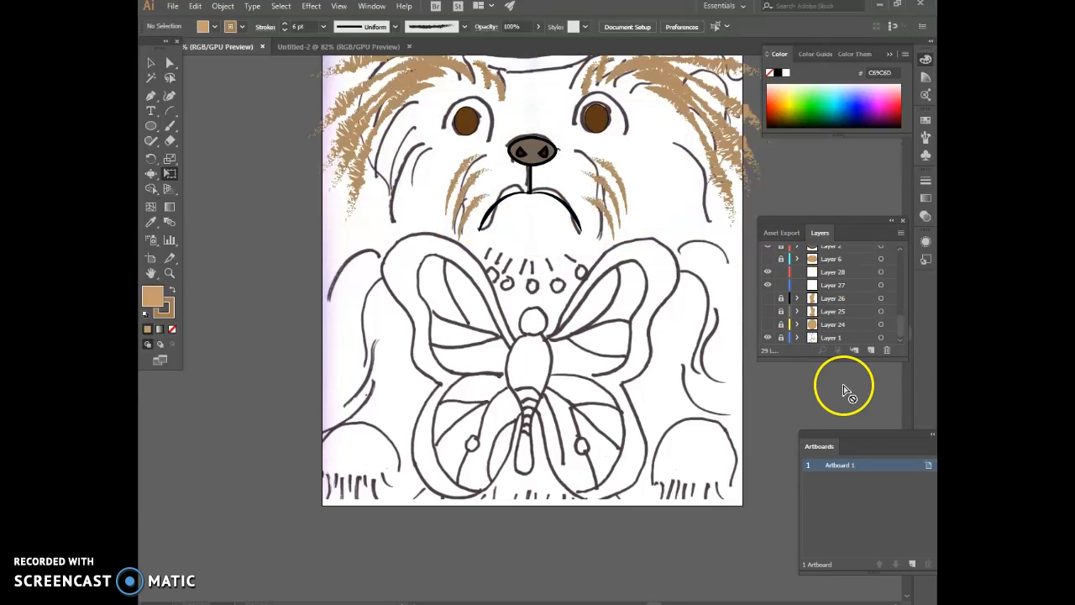